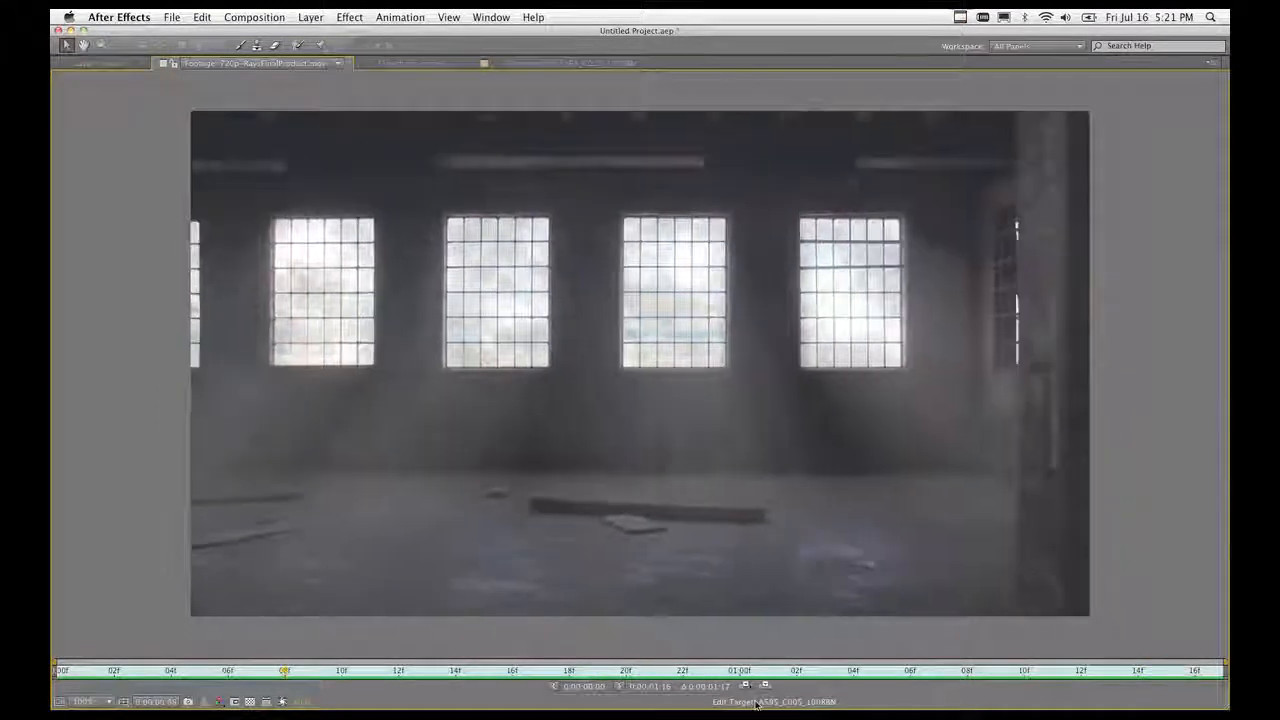
Review the finished 720p-RaysFinalProduct.mov footage, restore the full panel layout and show the footage at 50% magnification.
left_click(415, 672)
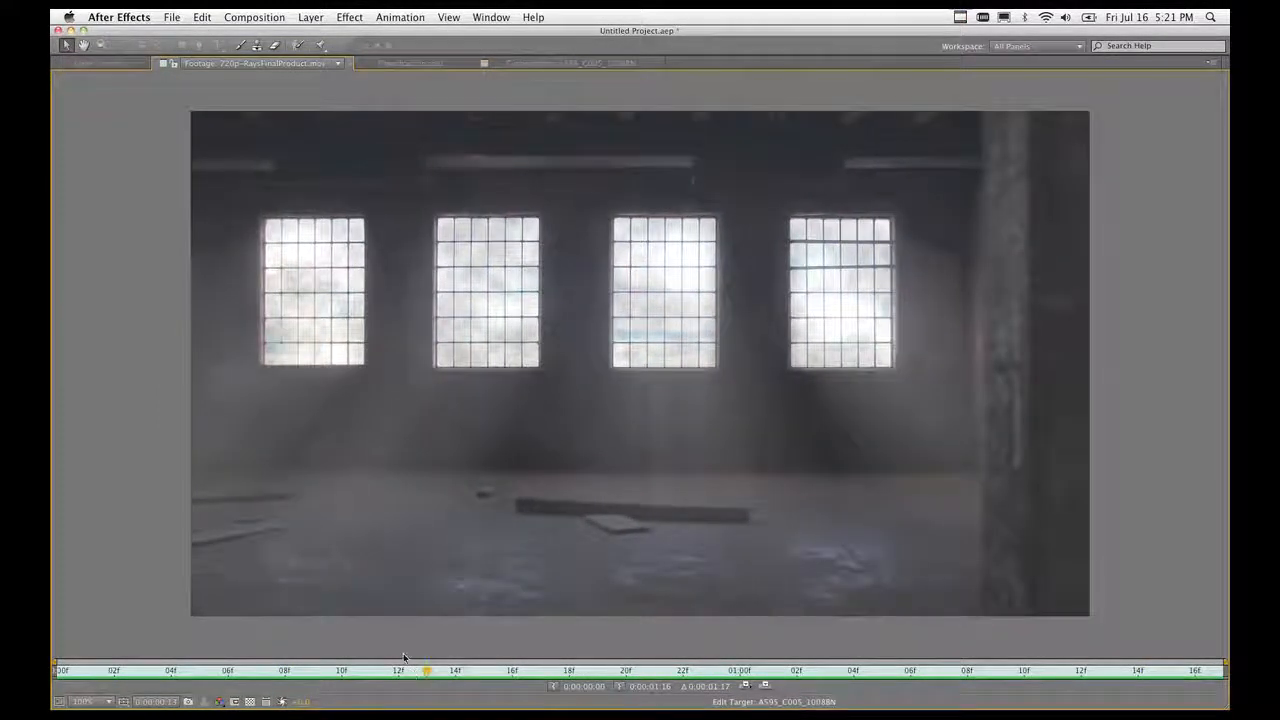
key("grave")
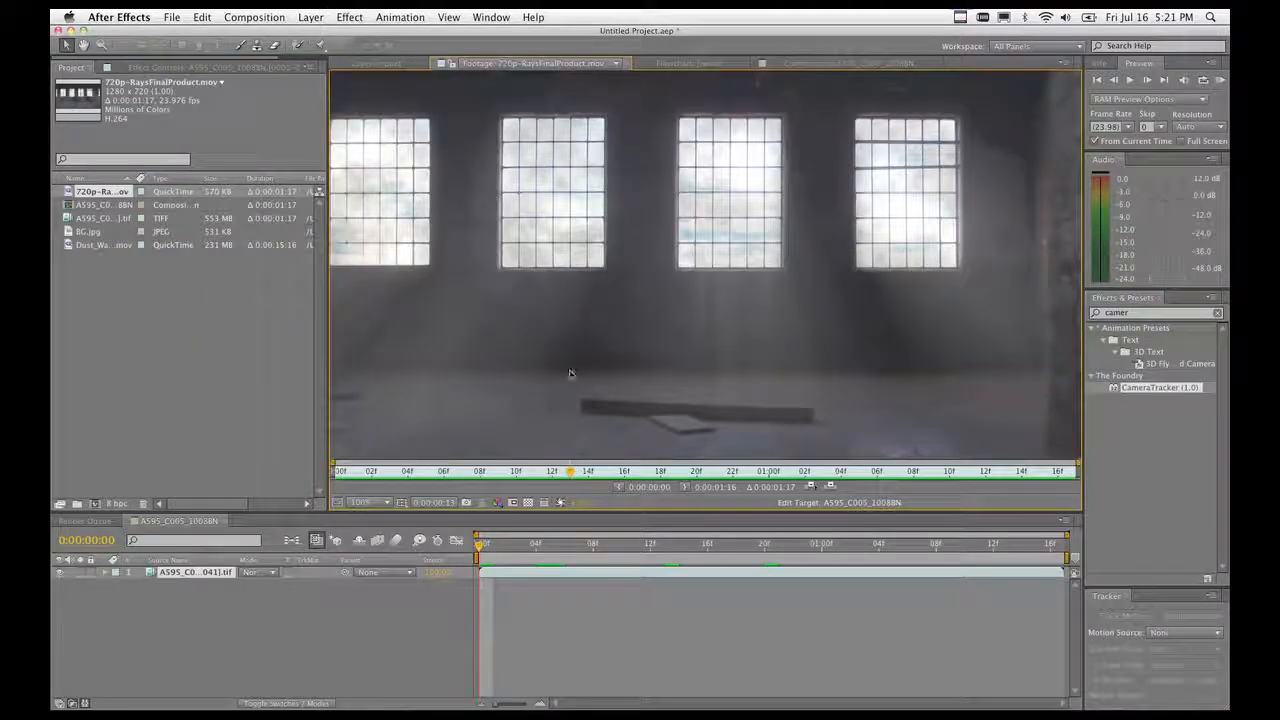
key("comma")
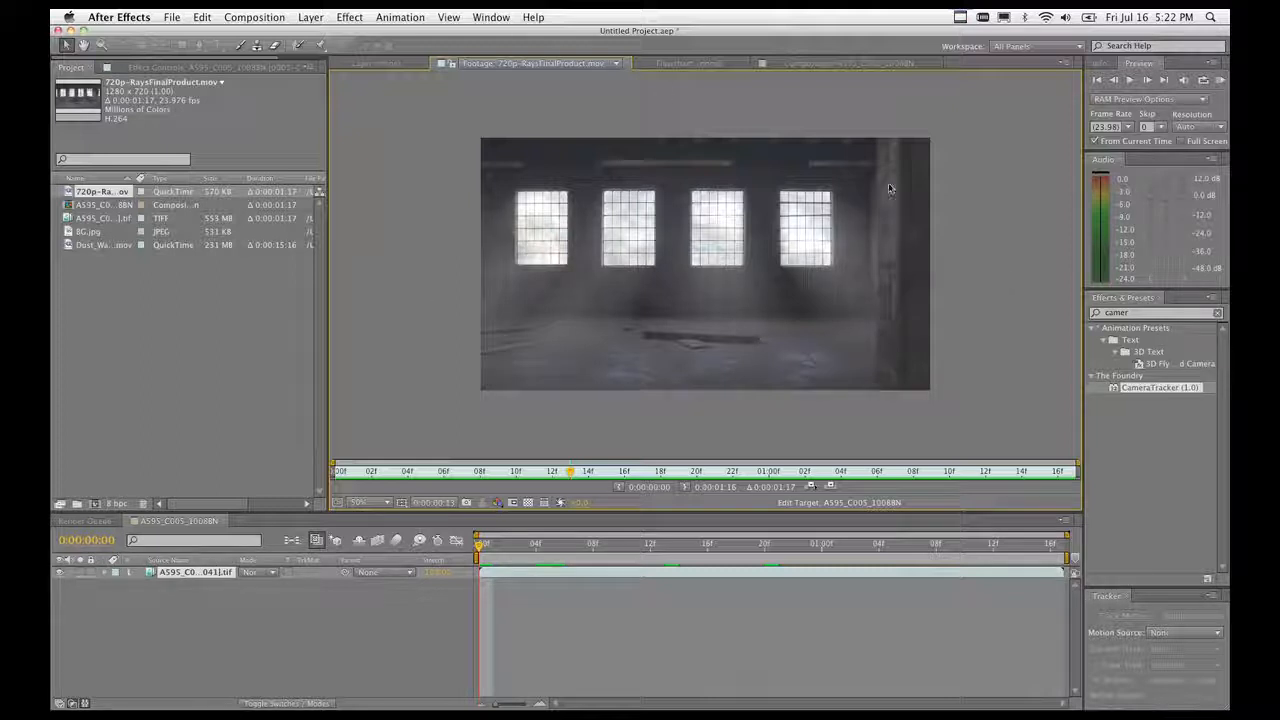
Show frame 0:00:00:09 of the A595_C005_1008BN composition and set its preview resolution to Full.
left_click(1125, 391)
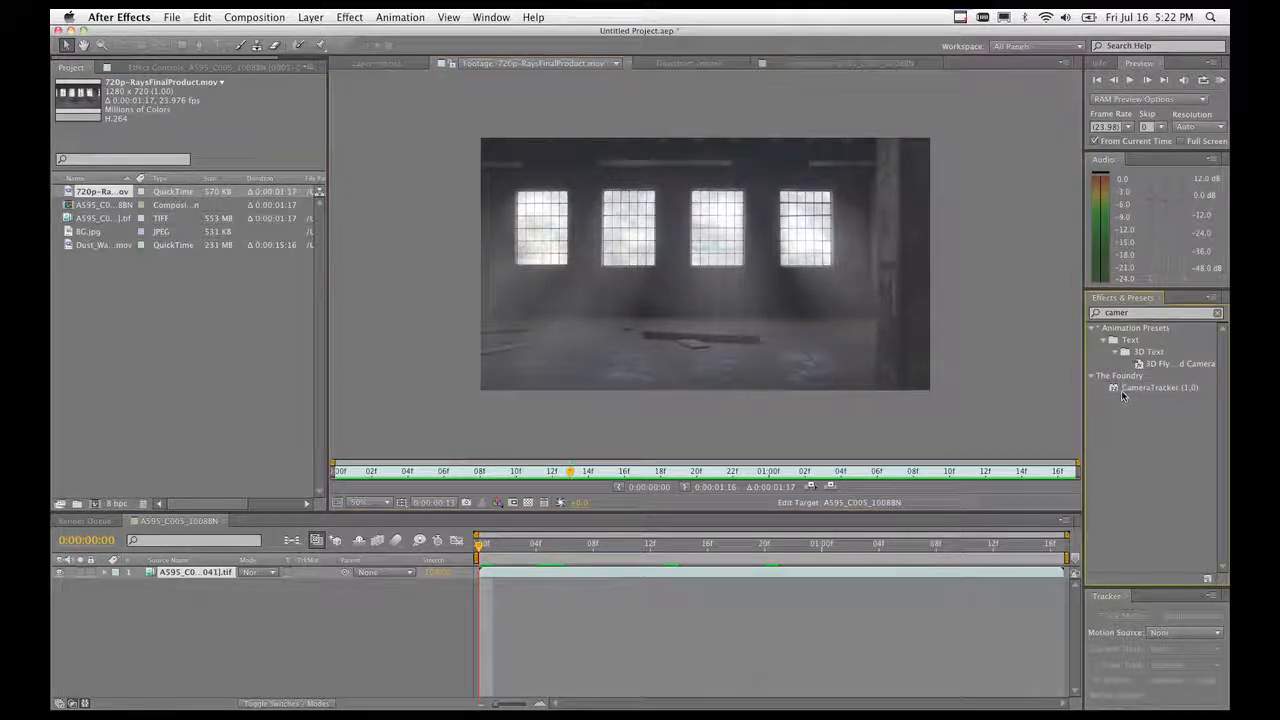
left_click(1121, 391)
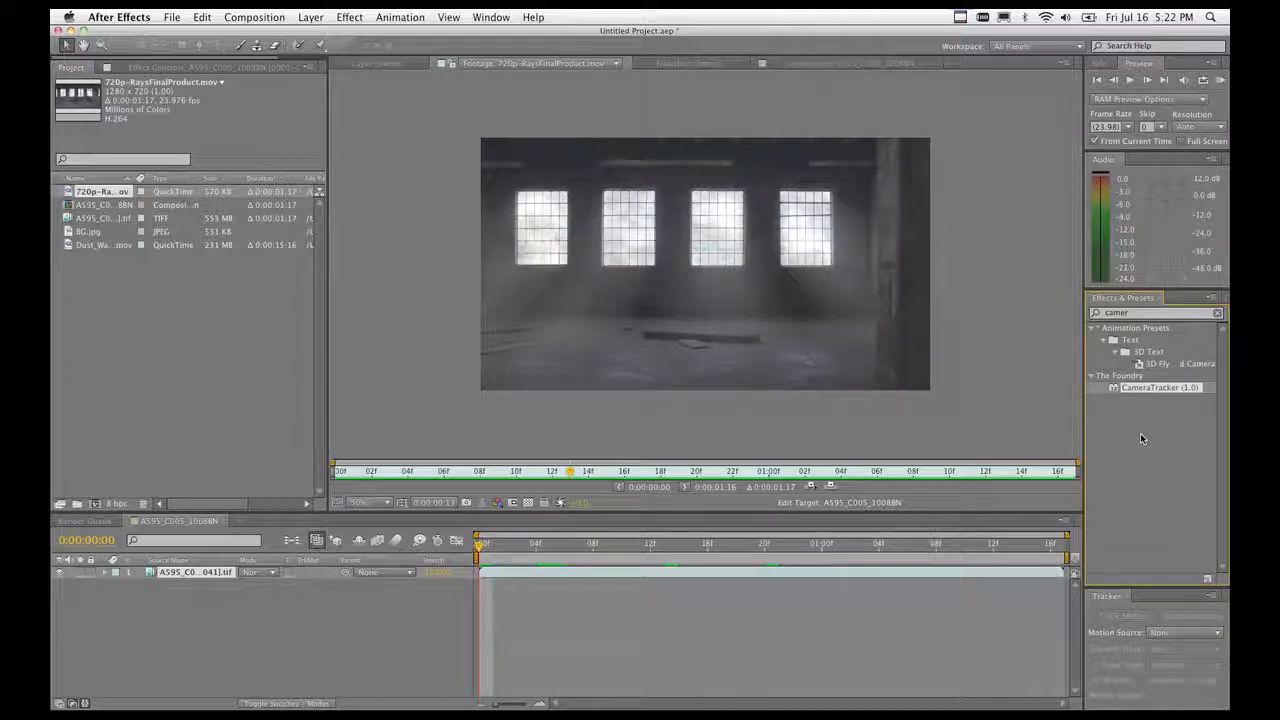
left_click(720, 546)
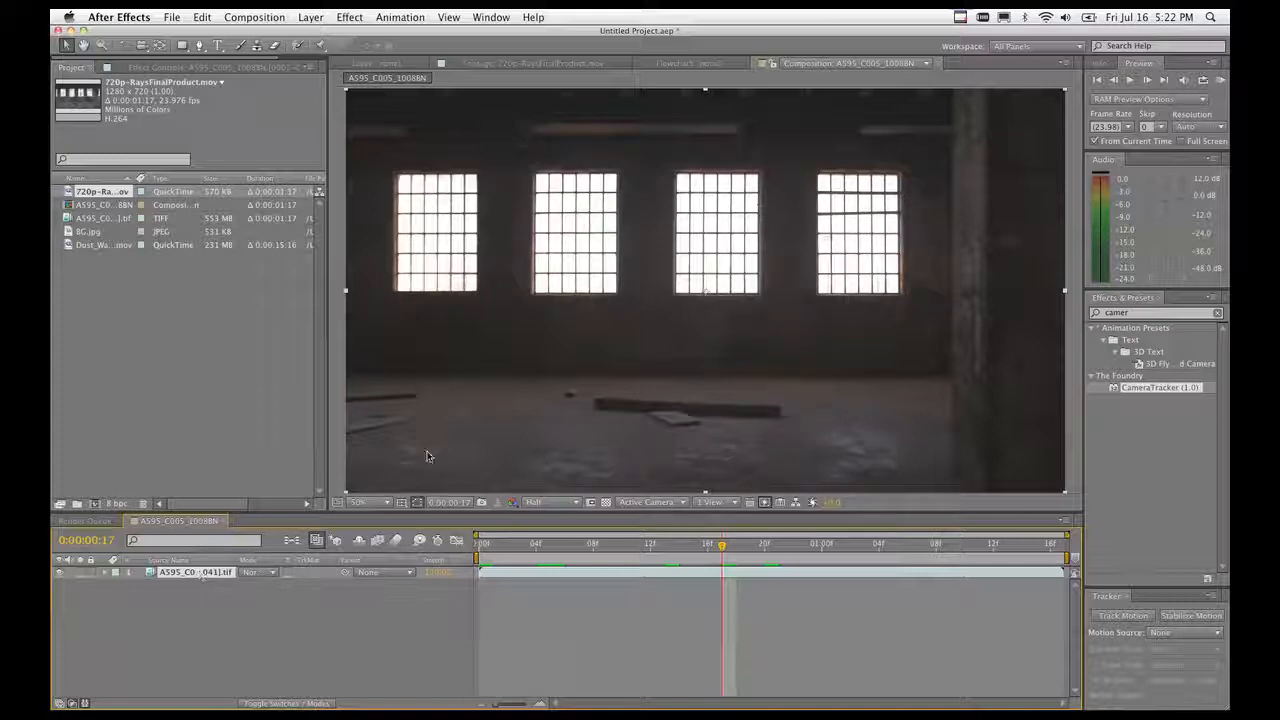
left_click(608, 545)
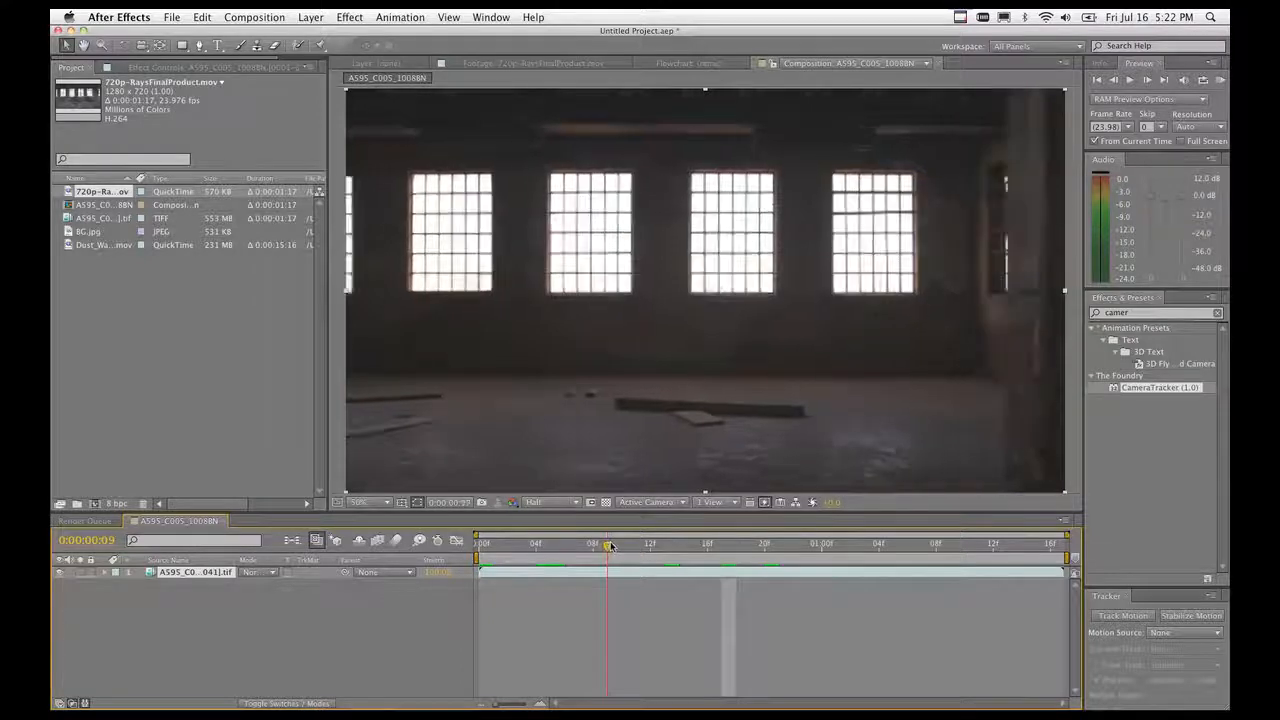
left_click(573, 502)
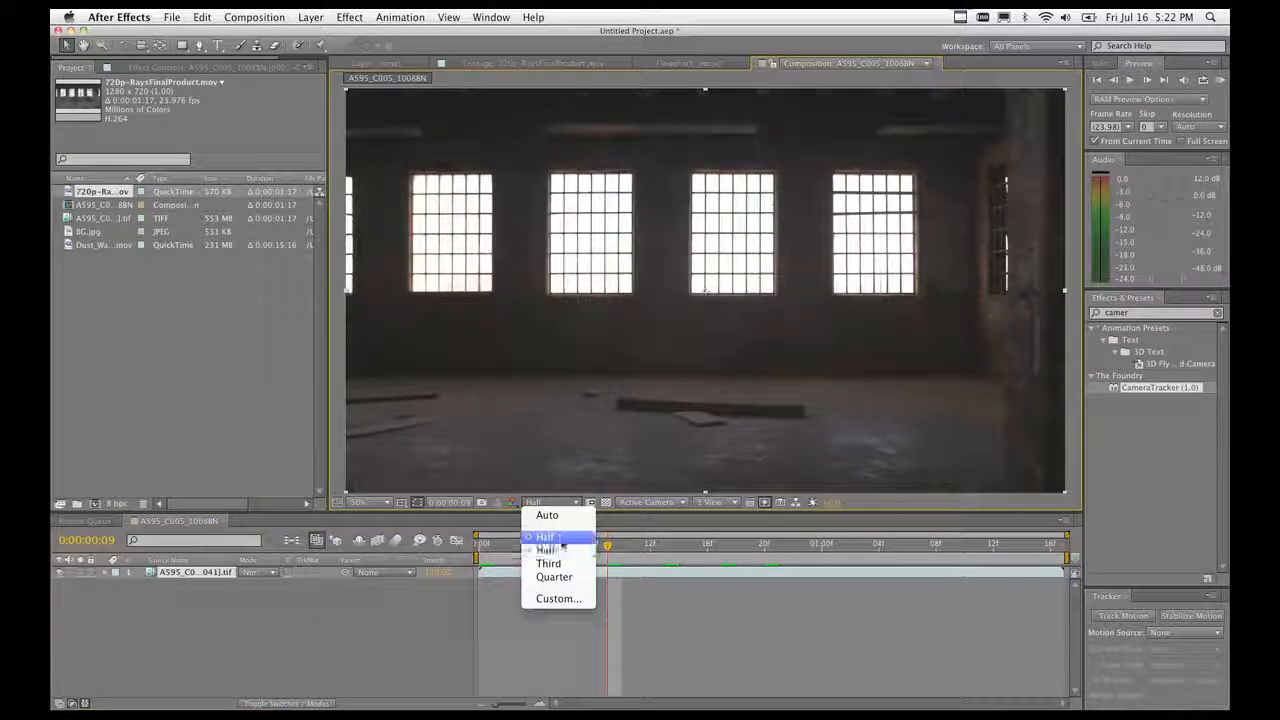
left_click(545, 536)
Apply the CameraTracker effect to the TIFF footage layer, turn on Preview Features and expand the Tracking settings.
left_click_drag(1155, 390, 190, 575)
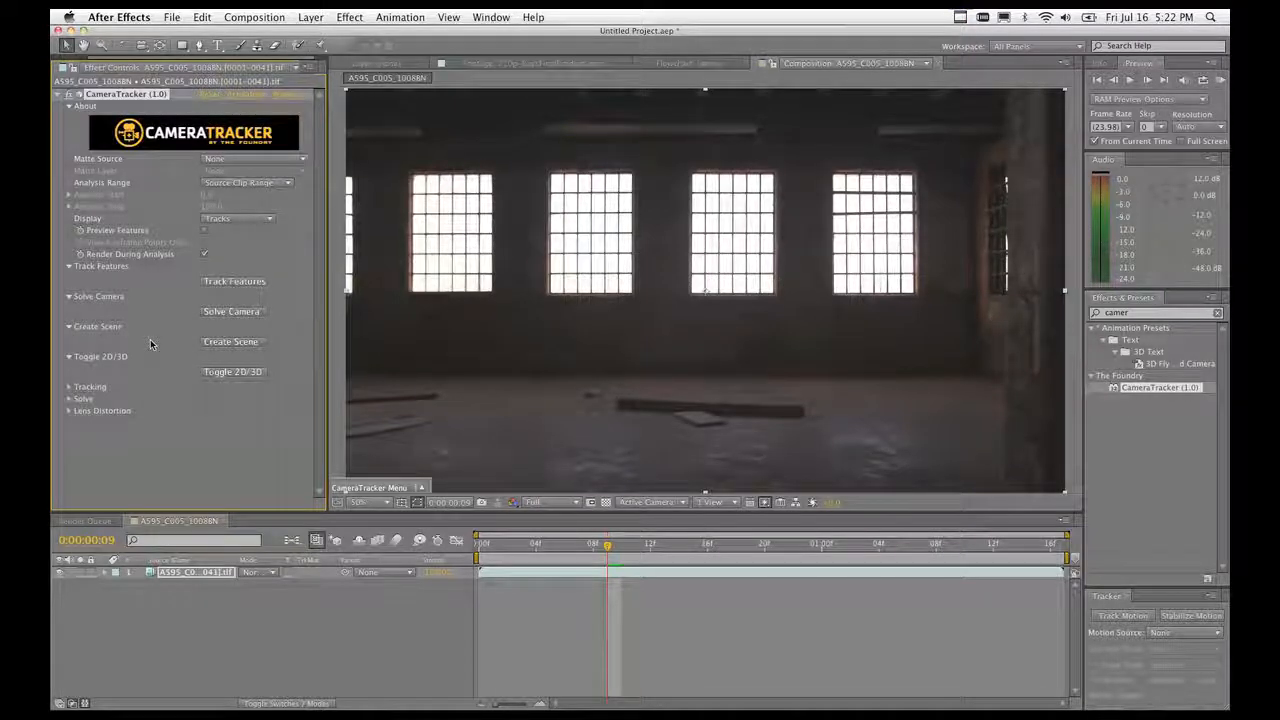
left_click(204, 231)
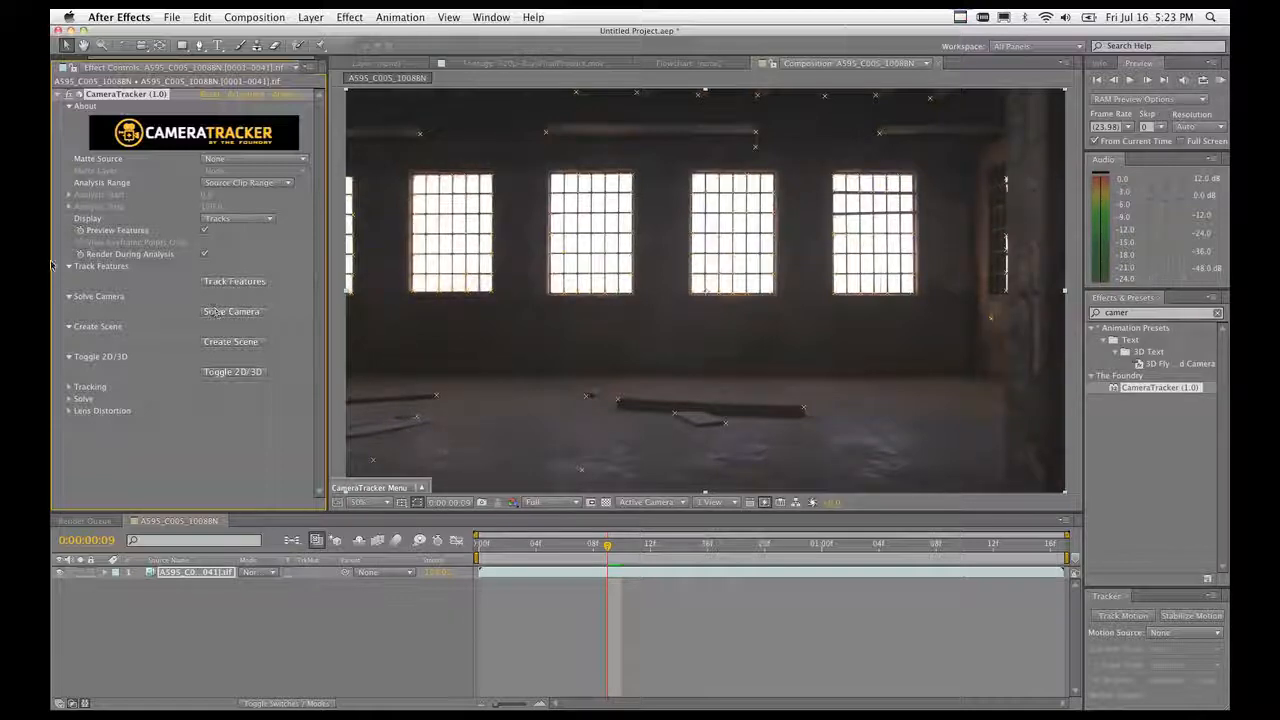
left_click(69, 387)
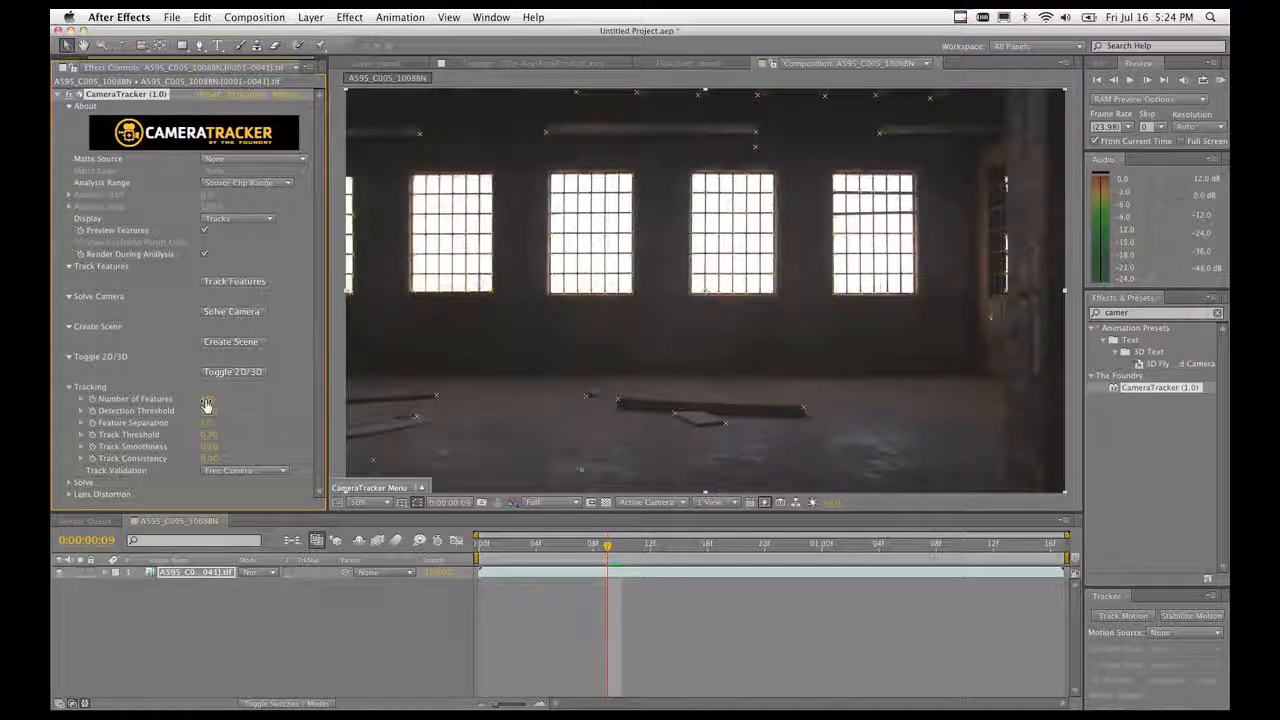
Try out Number of Features, Detection Threshold and Feature Separation, and compare the image with Preview Features off and on.
left_click_drag(207, 400, 408, 404)
key("super+z")
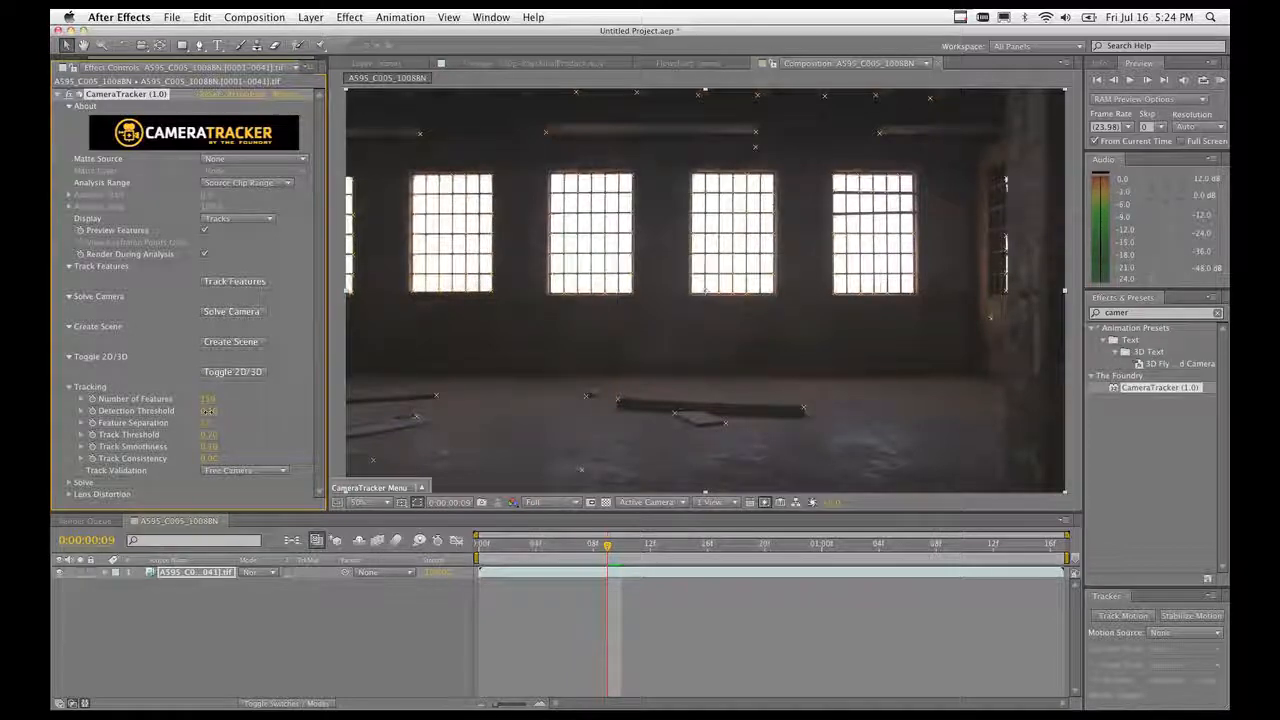
left_click_drag(208, 411, 260, 412)
left_click_drag(228, 424, 267, 428)
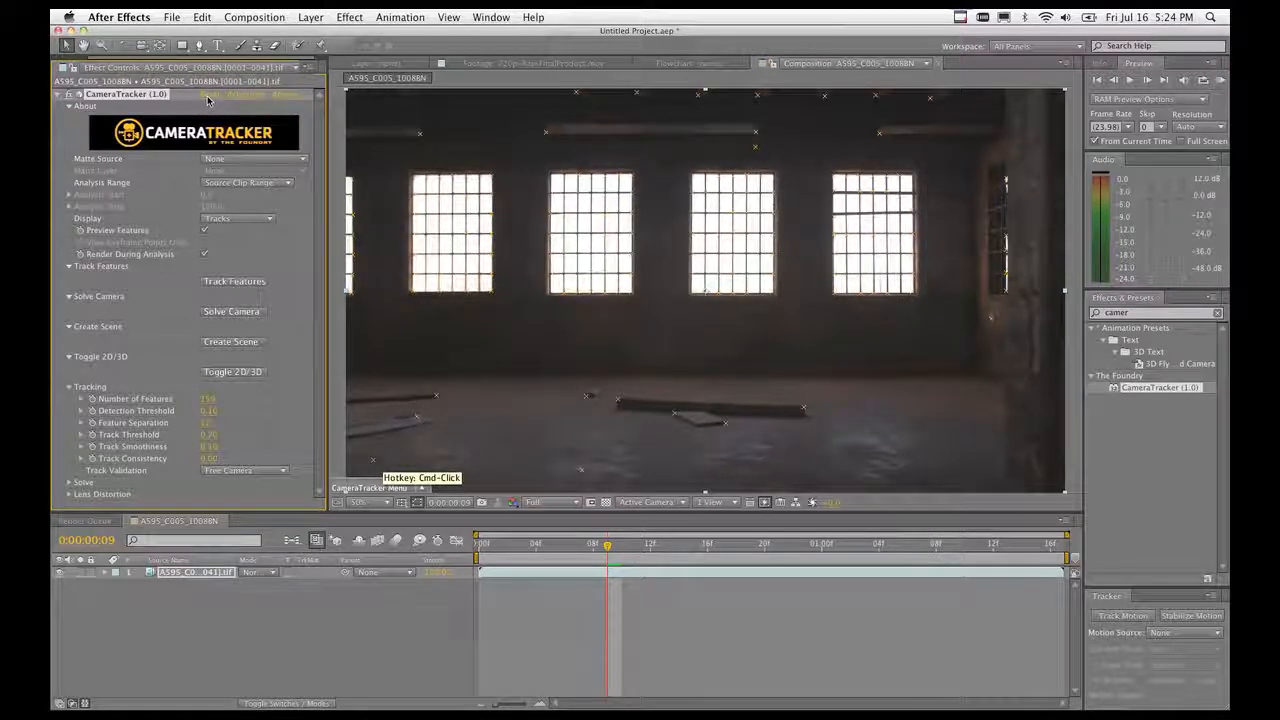
left_click(204, 233)
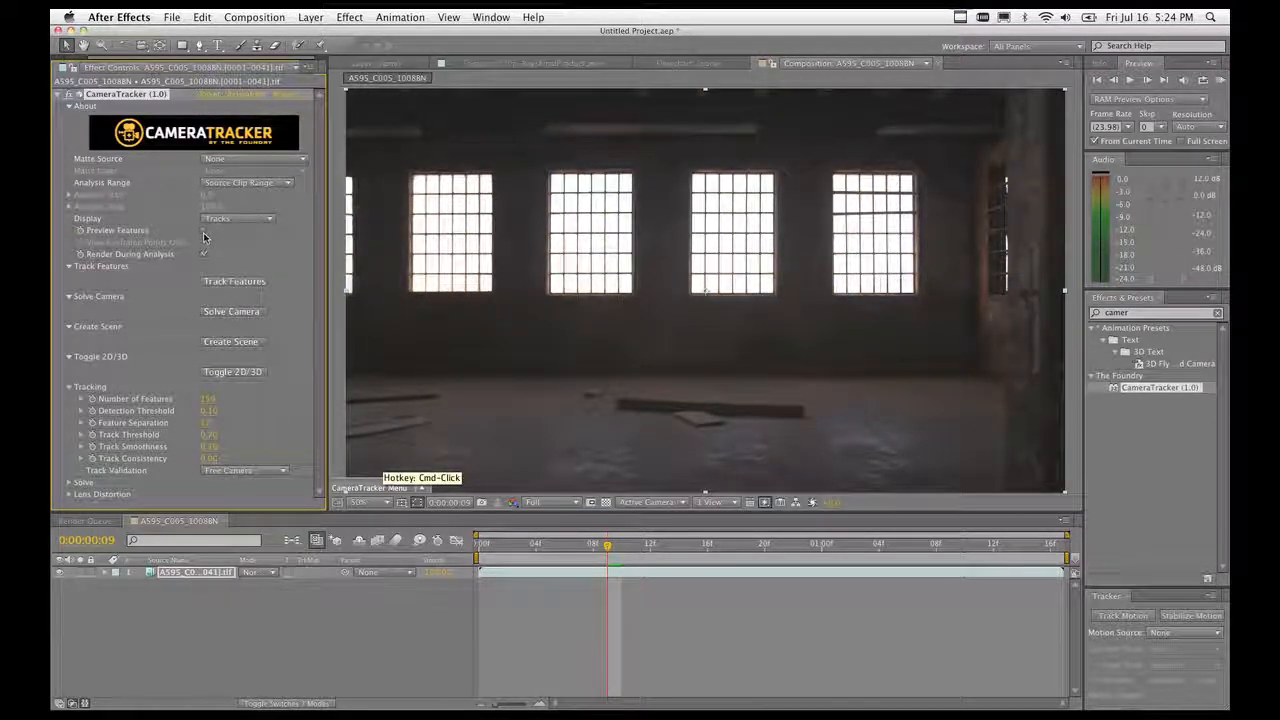
left_click(204, 232)
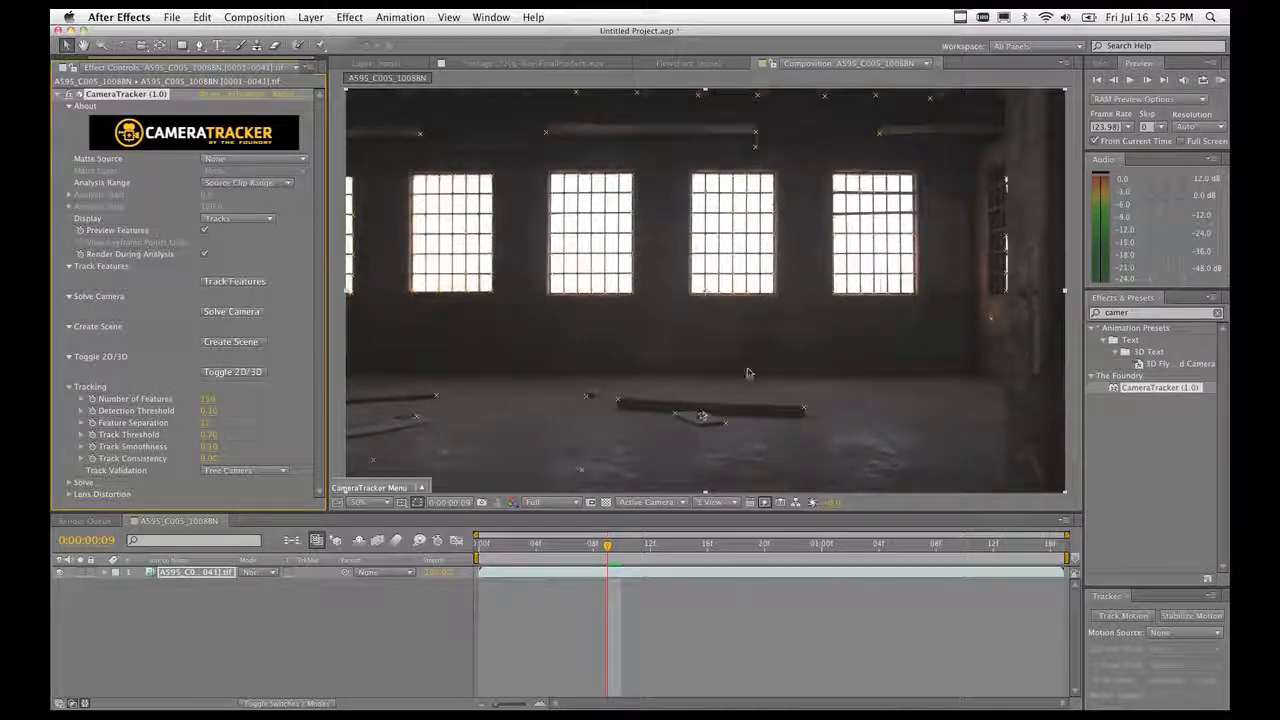
Try Matte Inverted Luminance as the matte source, check the available matte layers and return the source to None.
left_click(222, 161)
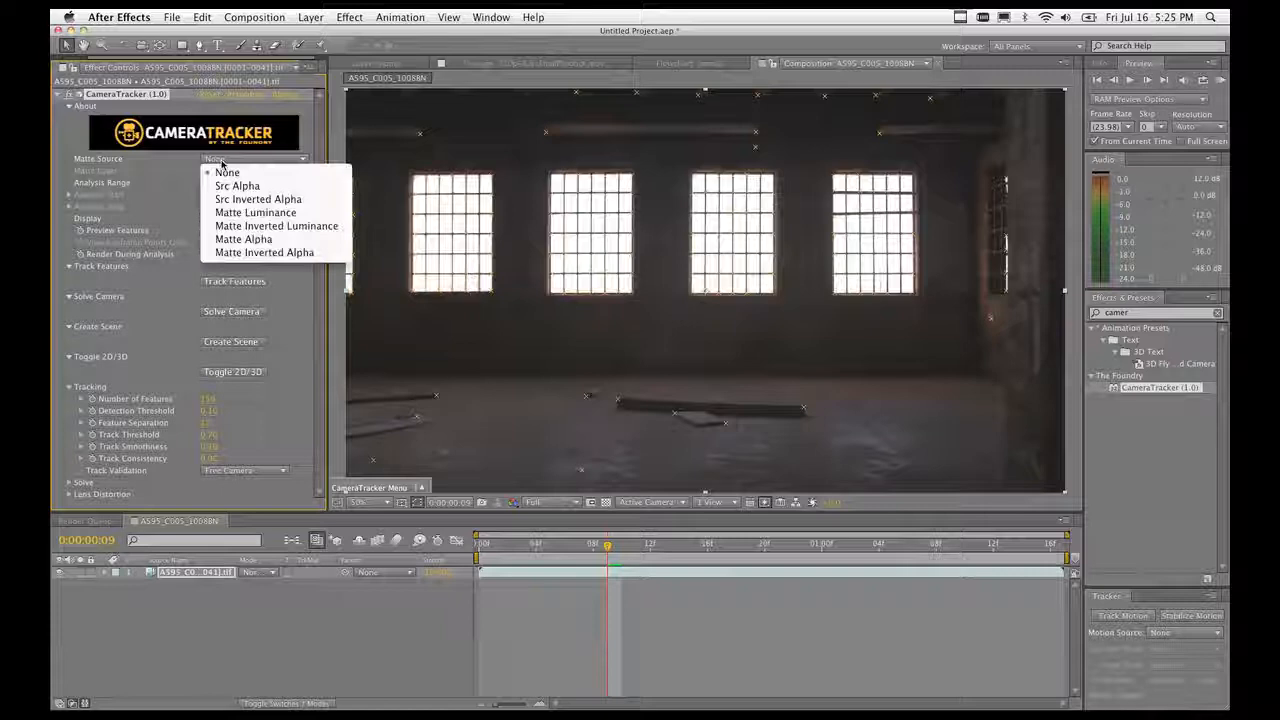
left_click(241, 226)
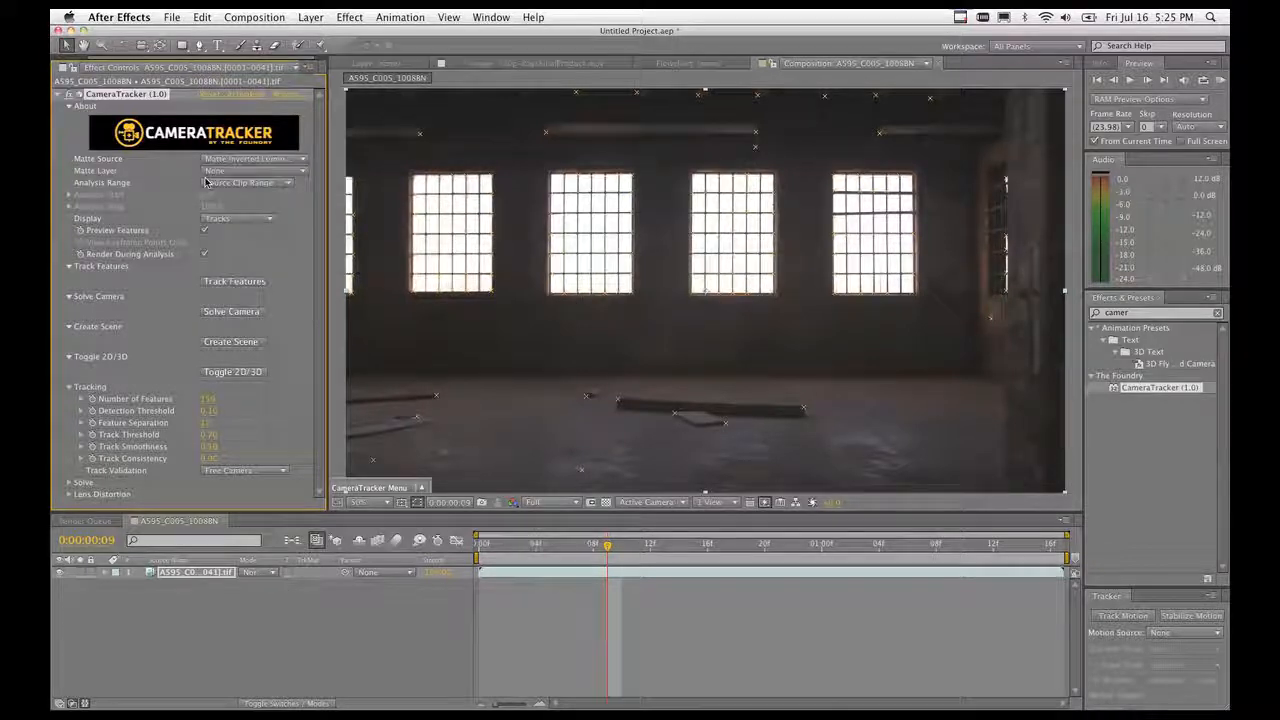
left_click(250, 172)
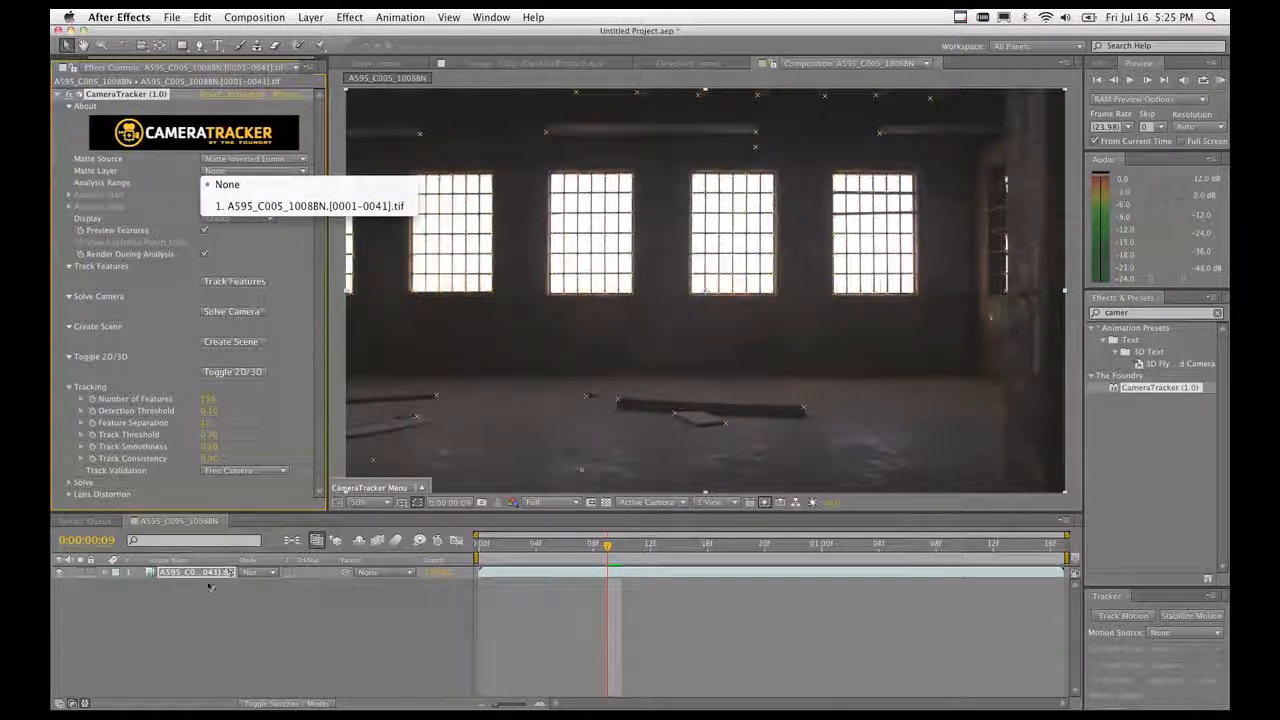
left_click(223, 157)
left_click(223, 158)
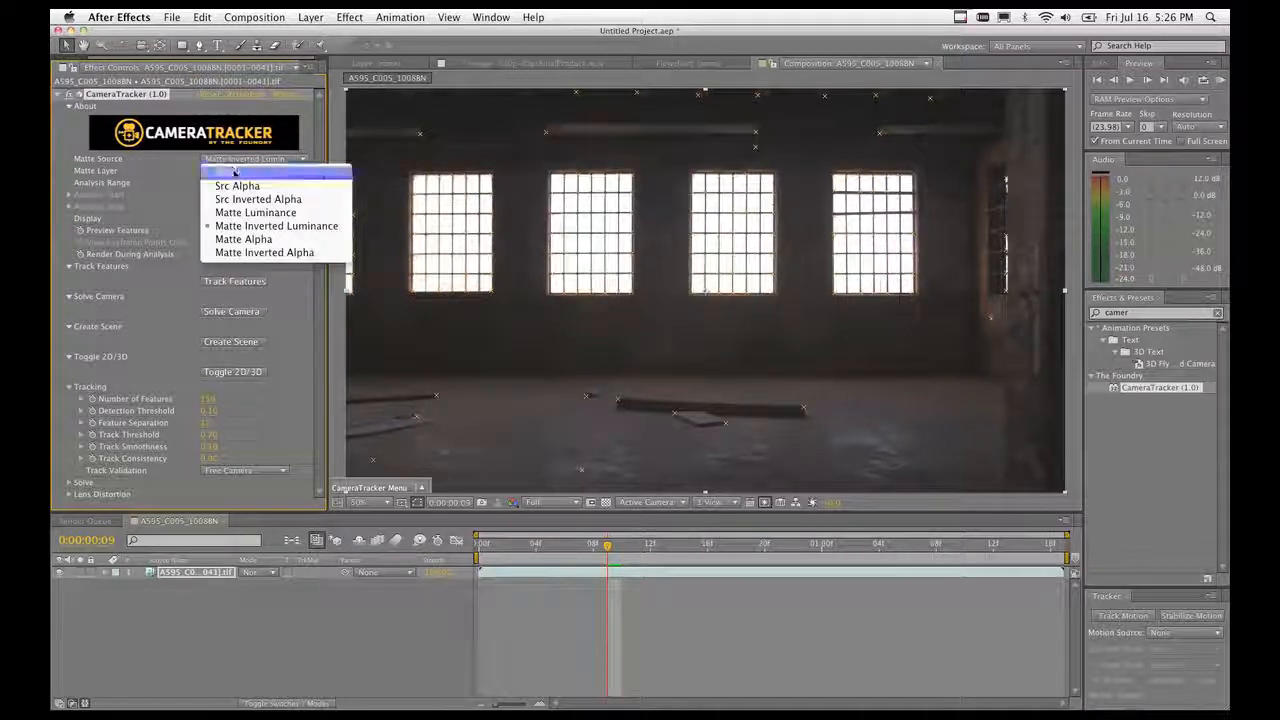
left_click(234, 172)
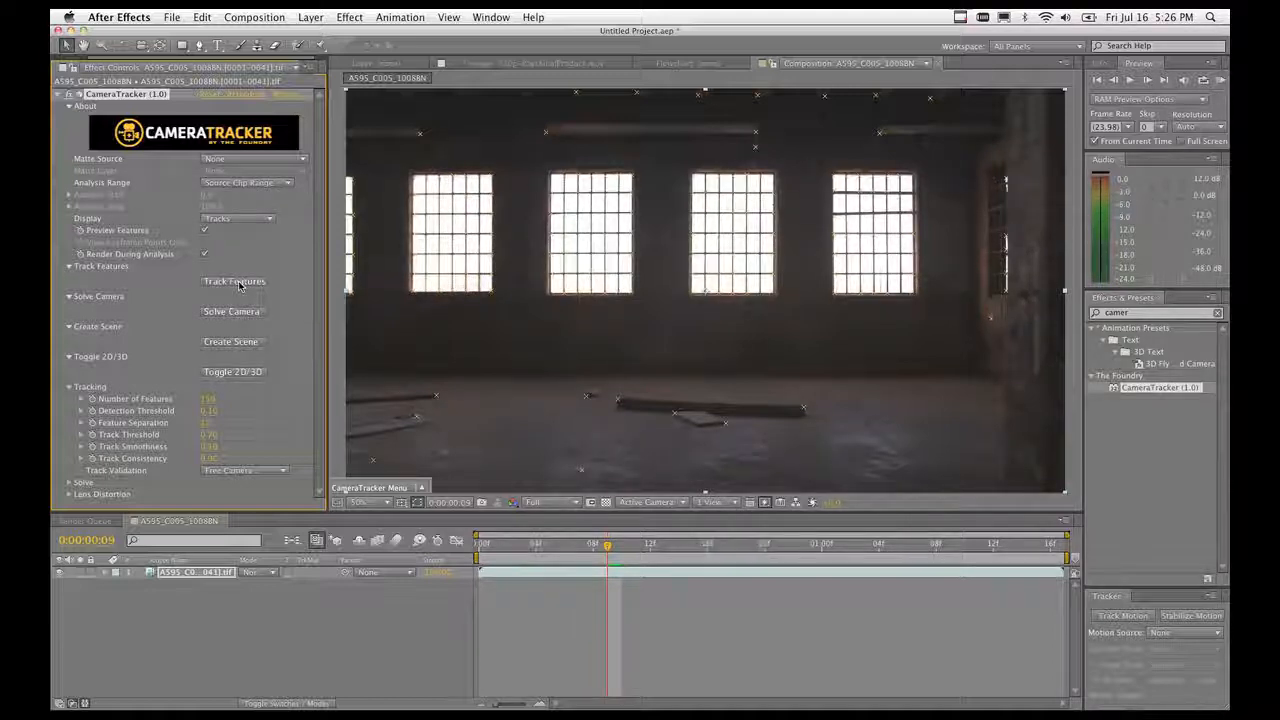
Track the clip's features starting from the first frame and scrub through the timeline to check the tracks.
left_click(480, 549)
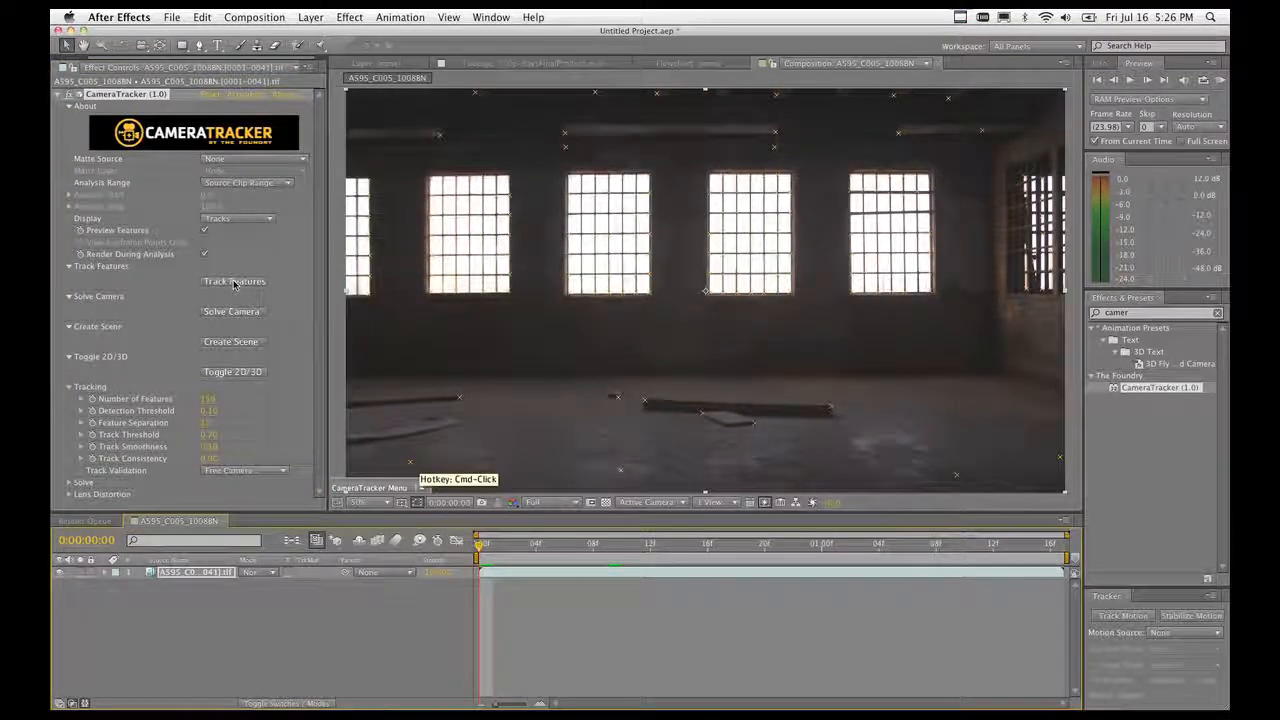
left_click(233, 283)
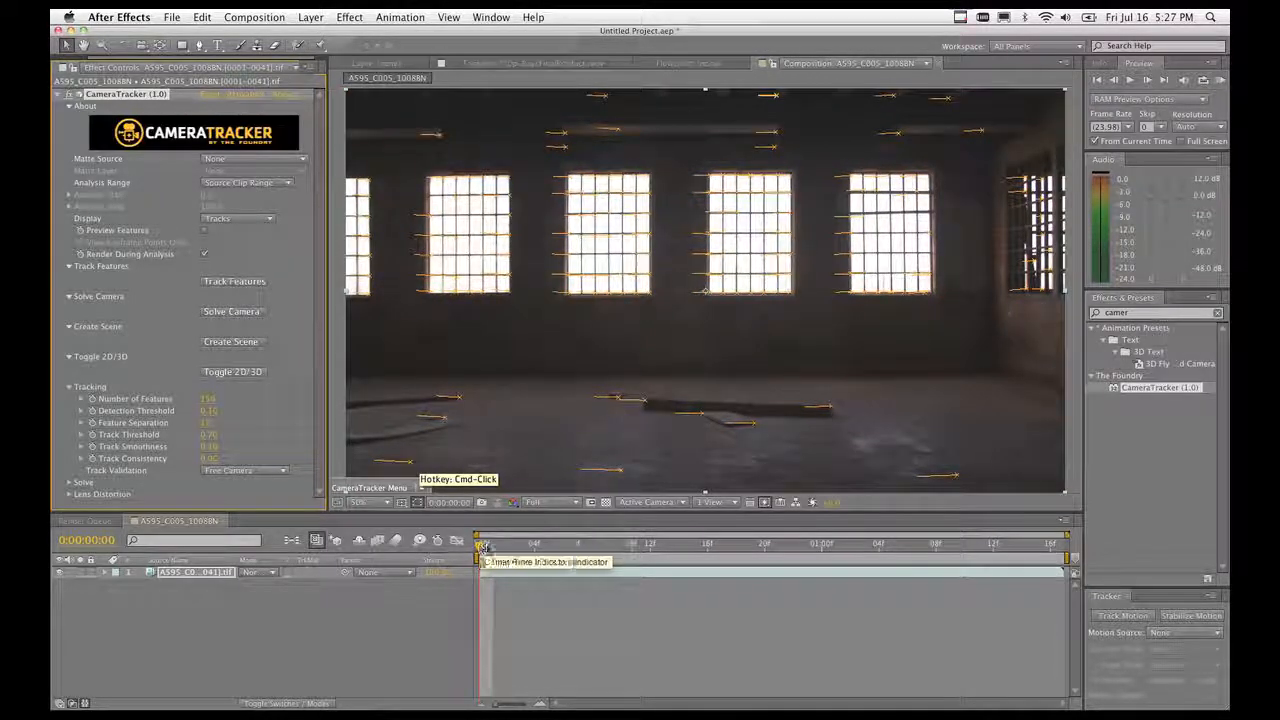
left_click(621, 546)
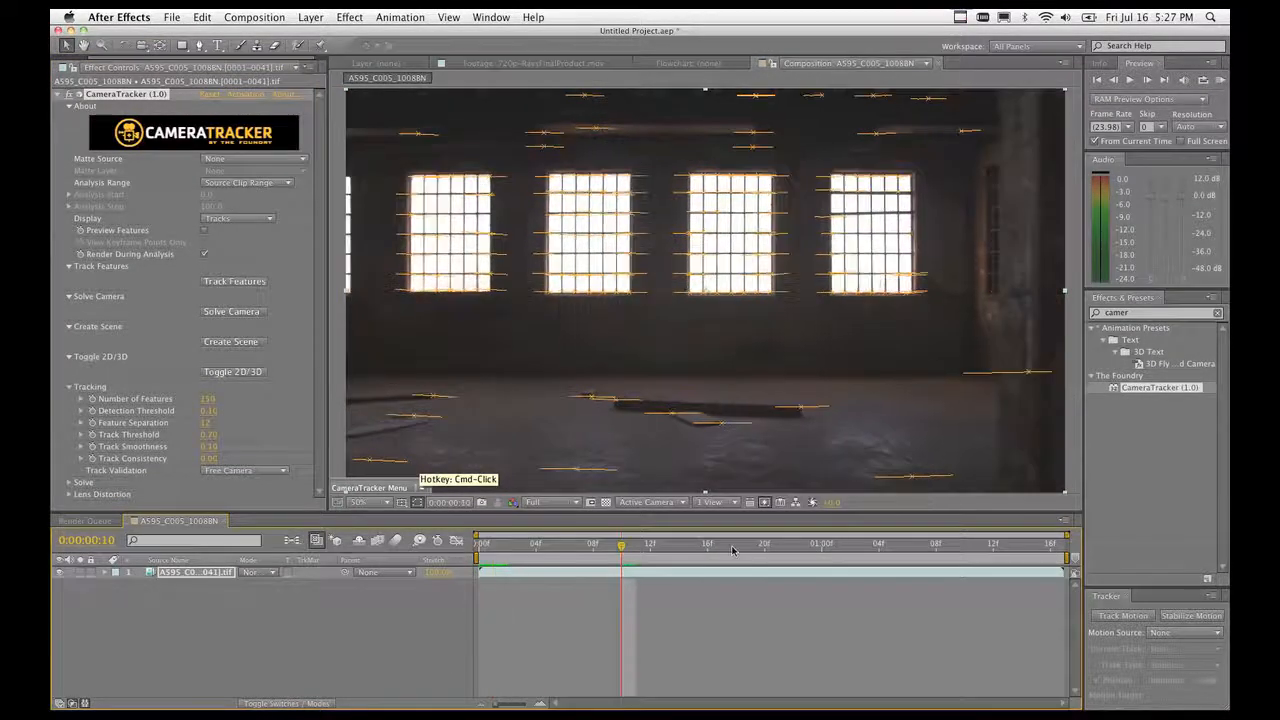
left_click(758, 547)
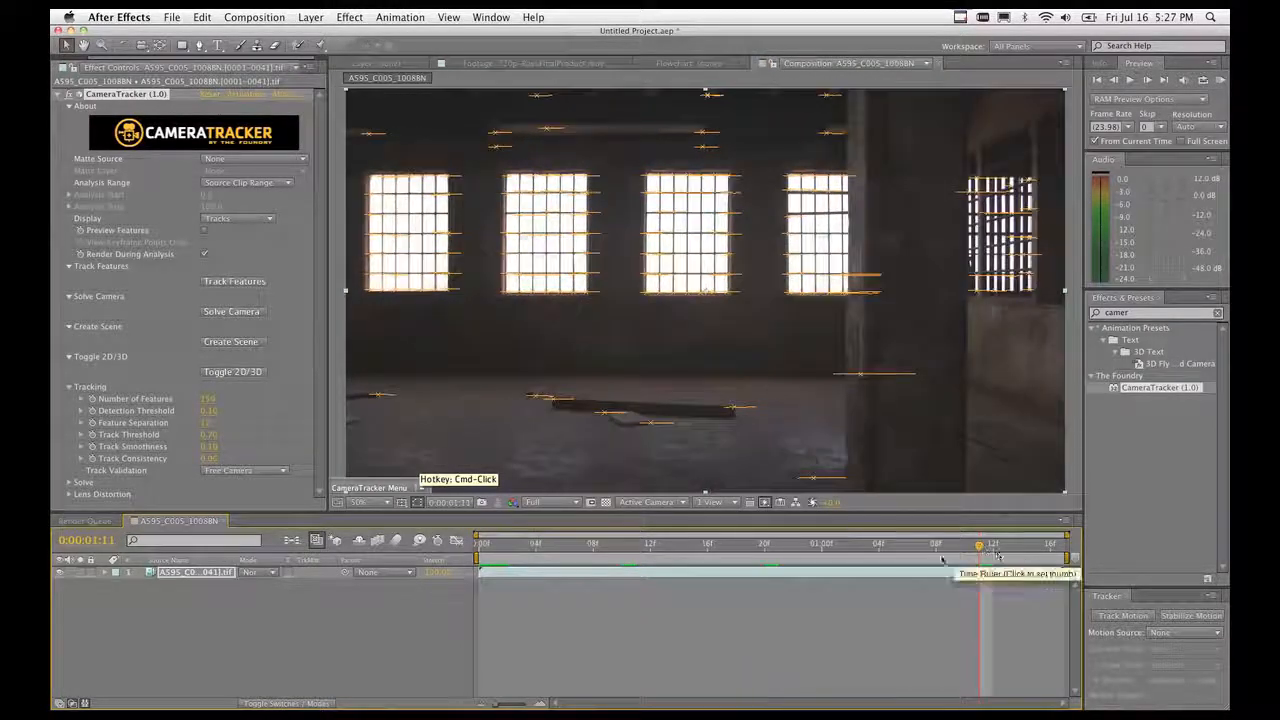
At frame 0:00:01:16, select the tracks on the side window beyond the pillar and delete them.
left_click_drag(996, 555, 1060, 556)
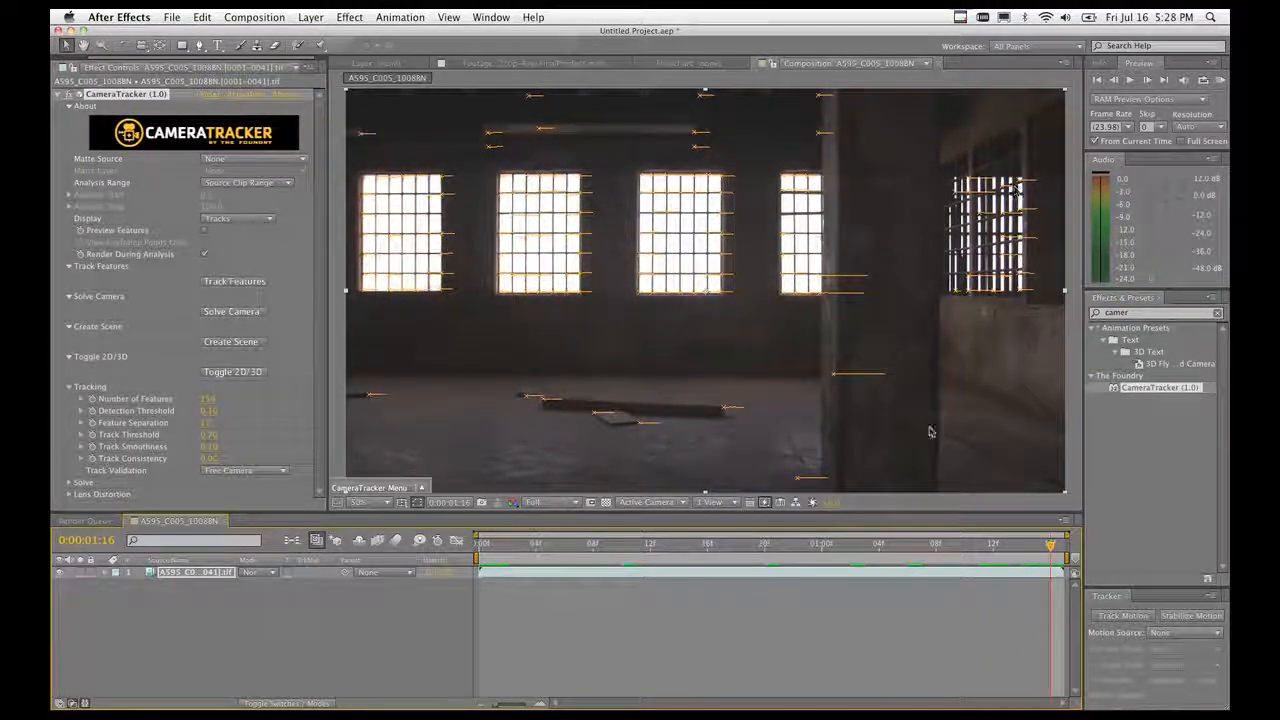
left_click_drag(1062, 148, 944, 327)
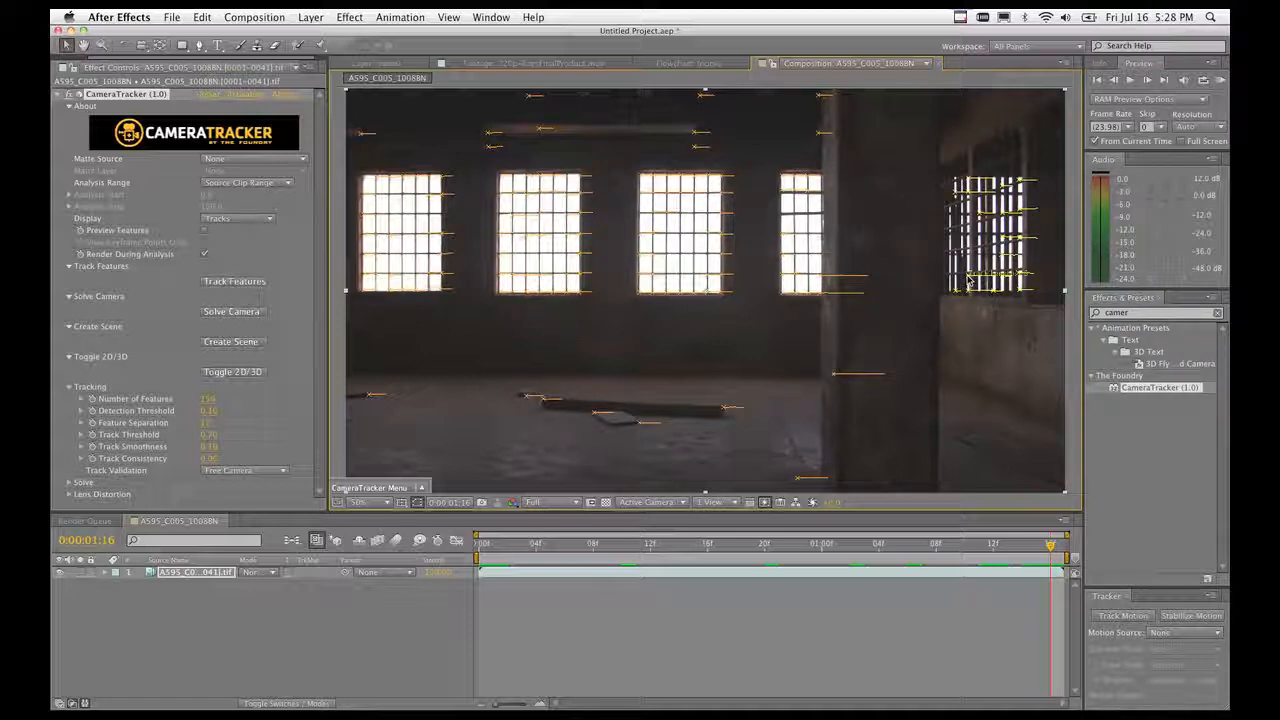
right_click(968, 281)
mouse_move(1011, 286)
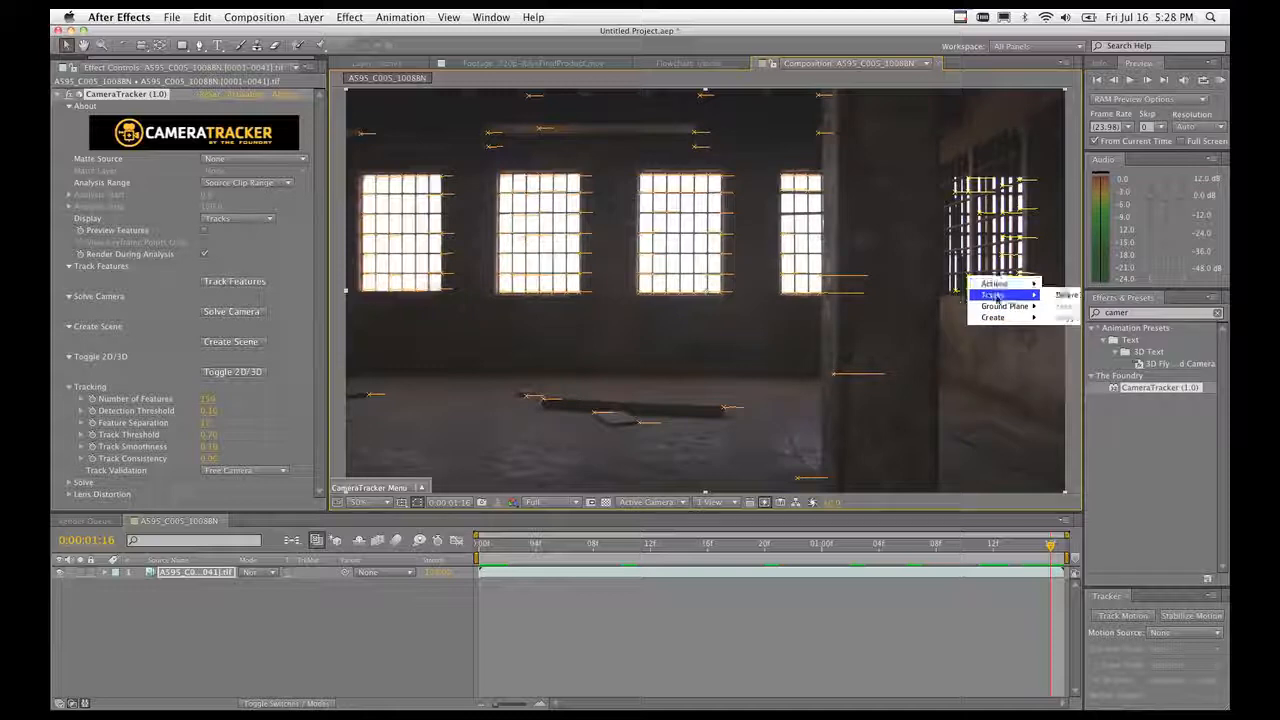
mouse_move(999, 321)
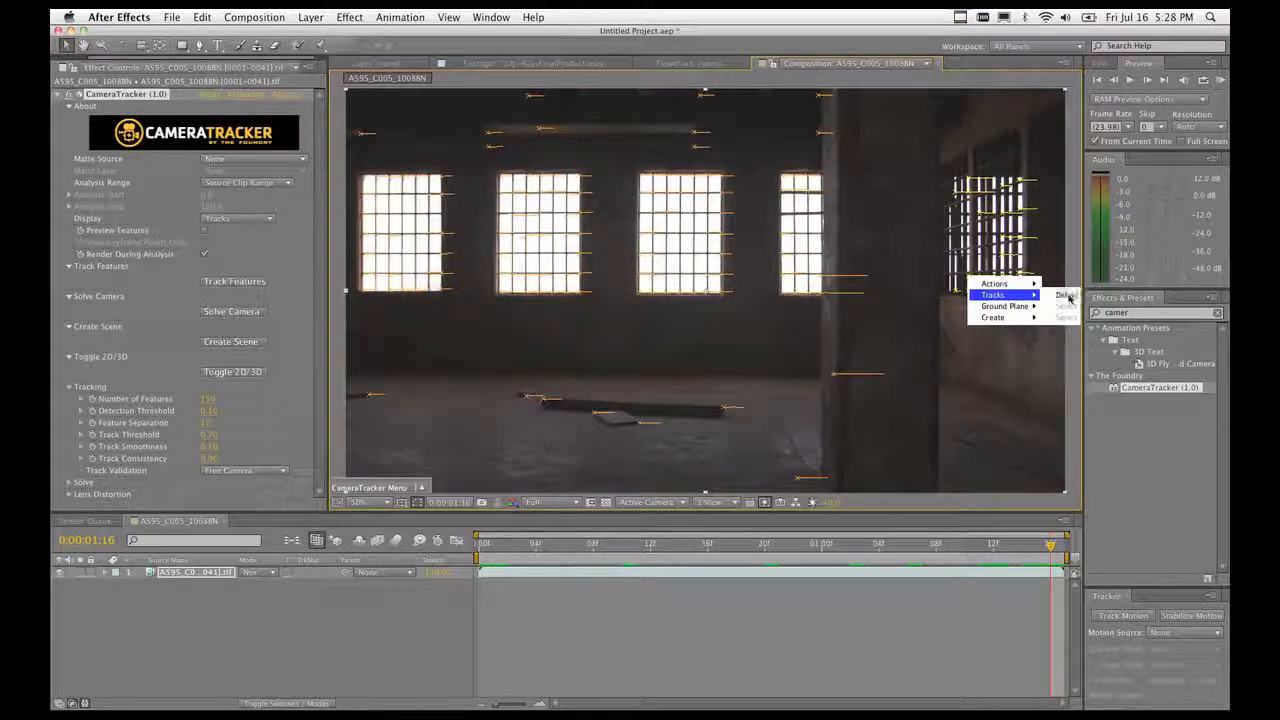
left_click(1067, 295)
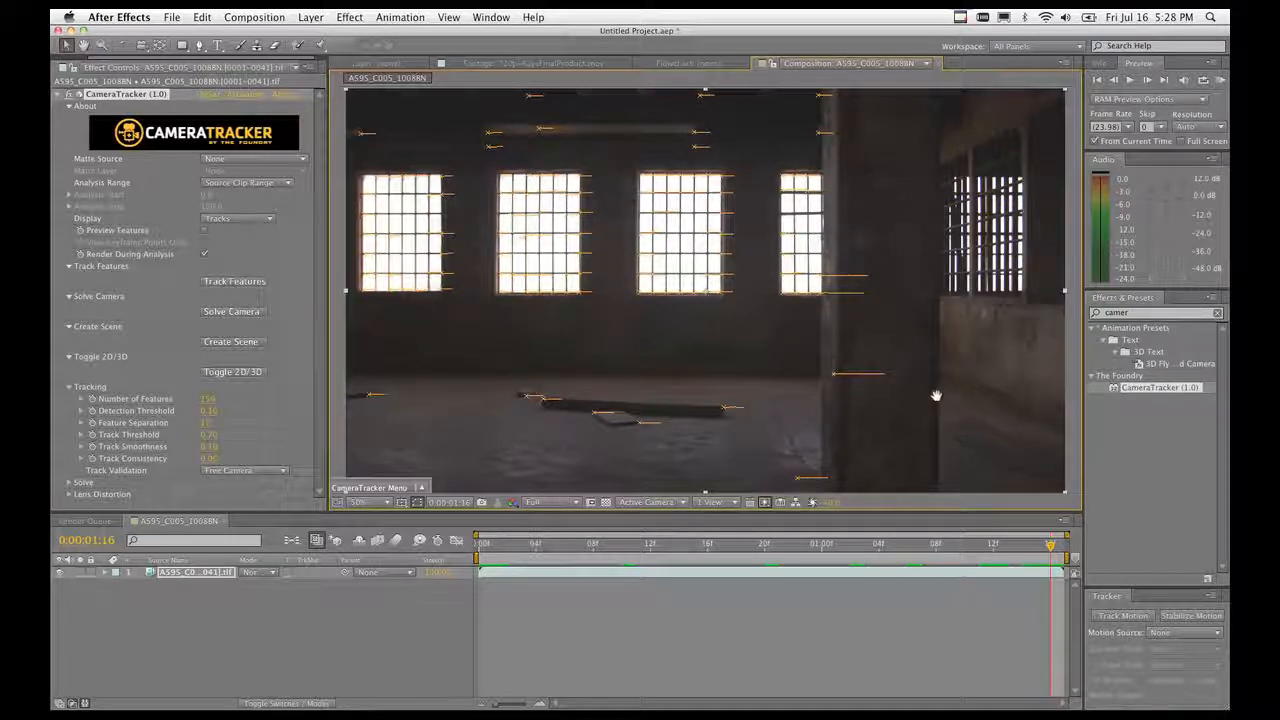
At frame 0:00:01:06, select the remaining track on the side window beyond the pillar and delete it.
left_click_drag(934, 394, 771, 443)
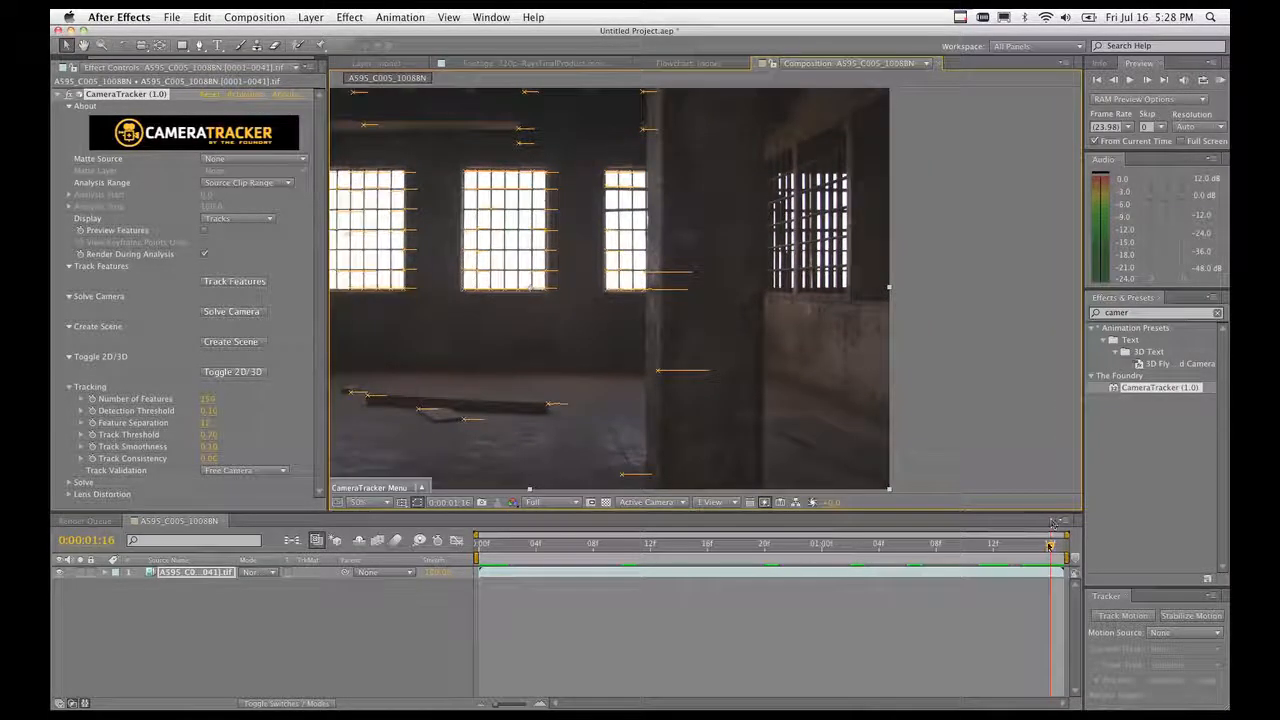
left_click_drag(1050, 546, 908, 555)
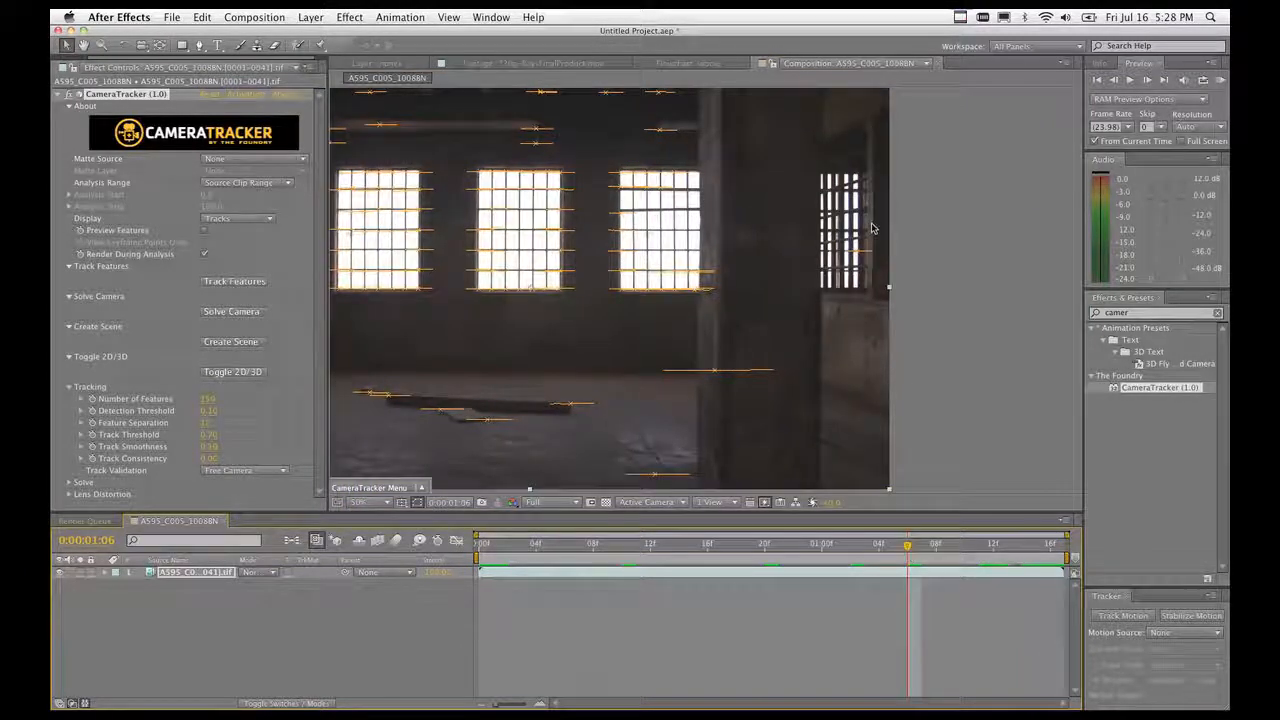
left_click_drag(868, 238, 834, 274)
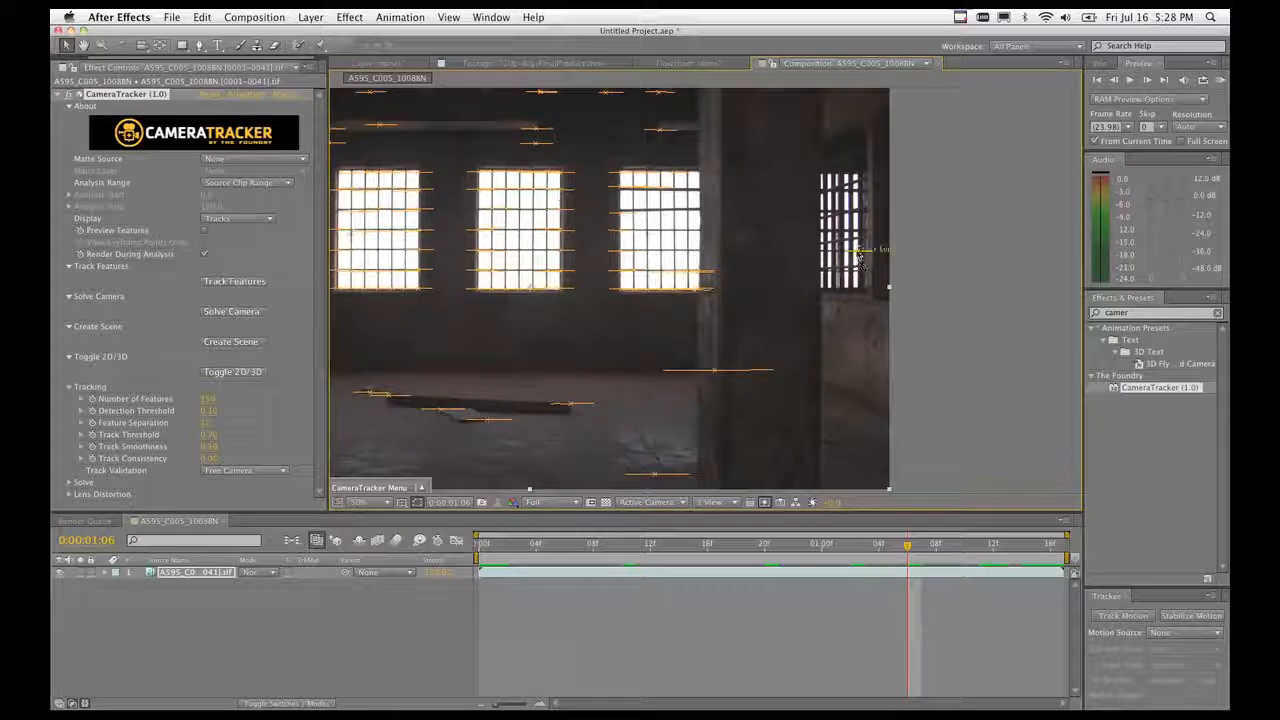
right_click(858, 256)
mouse_move(900, 270)
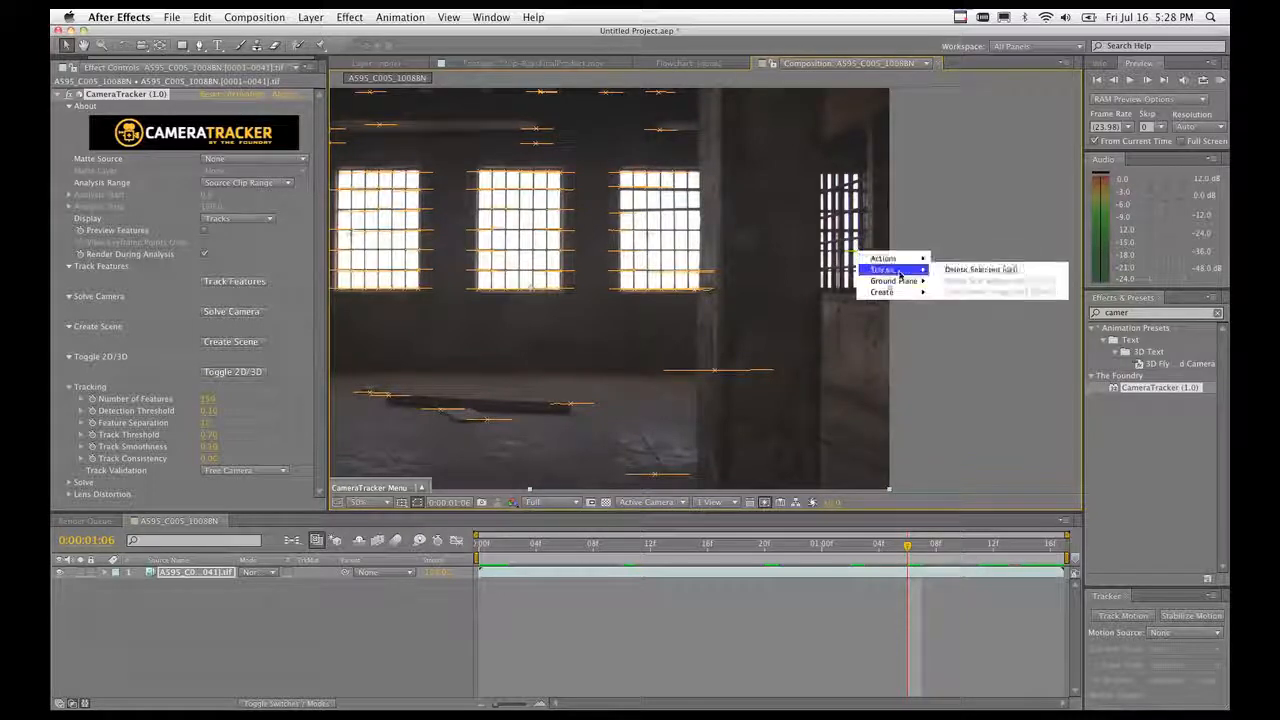
left_click(980, 270)
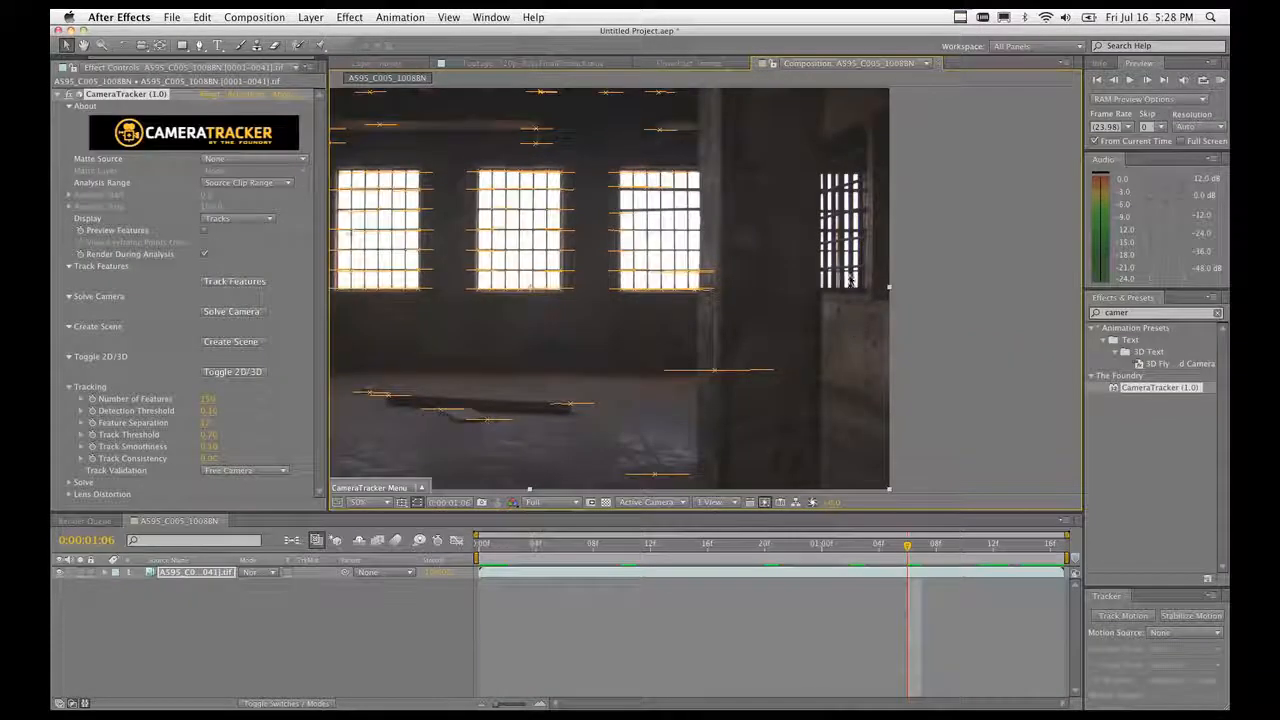
right_click(851, 280)
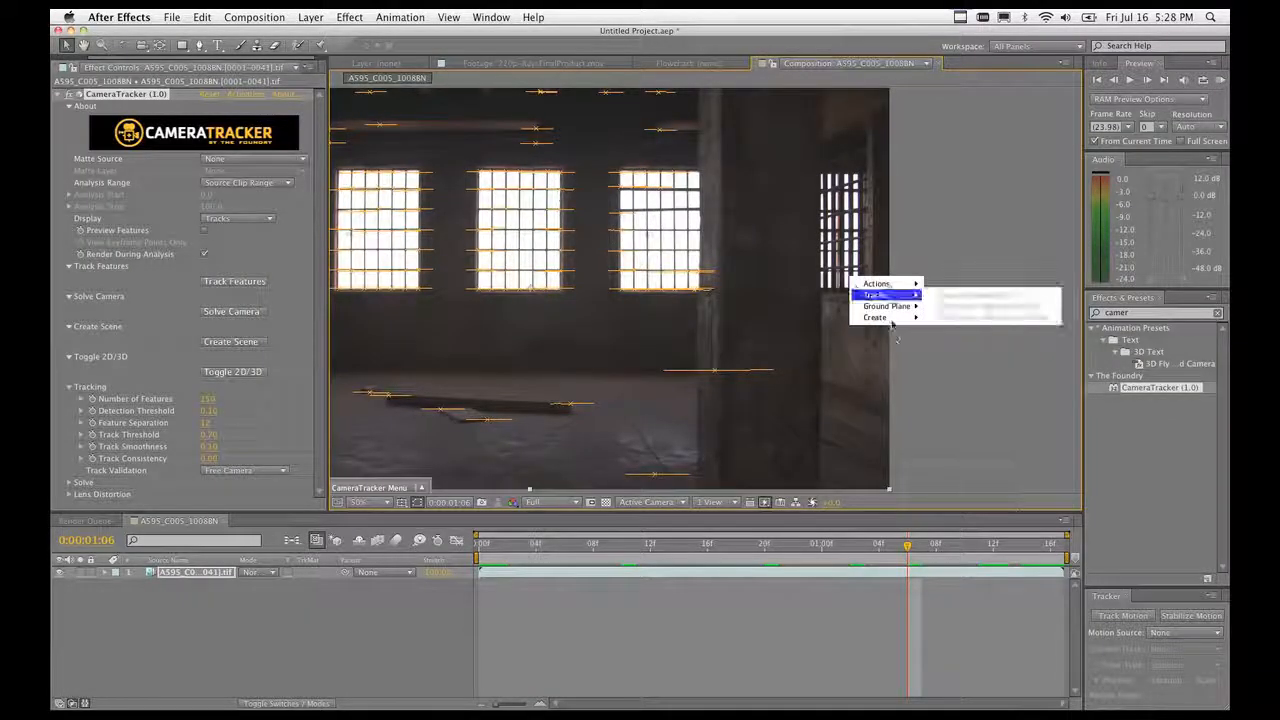
mouse_move(893, 312)
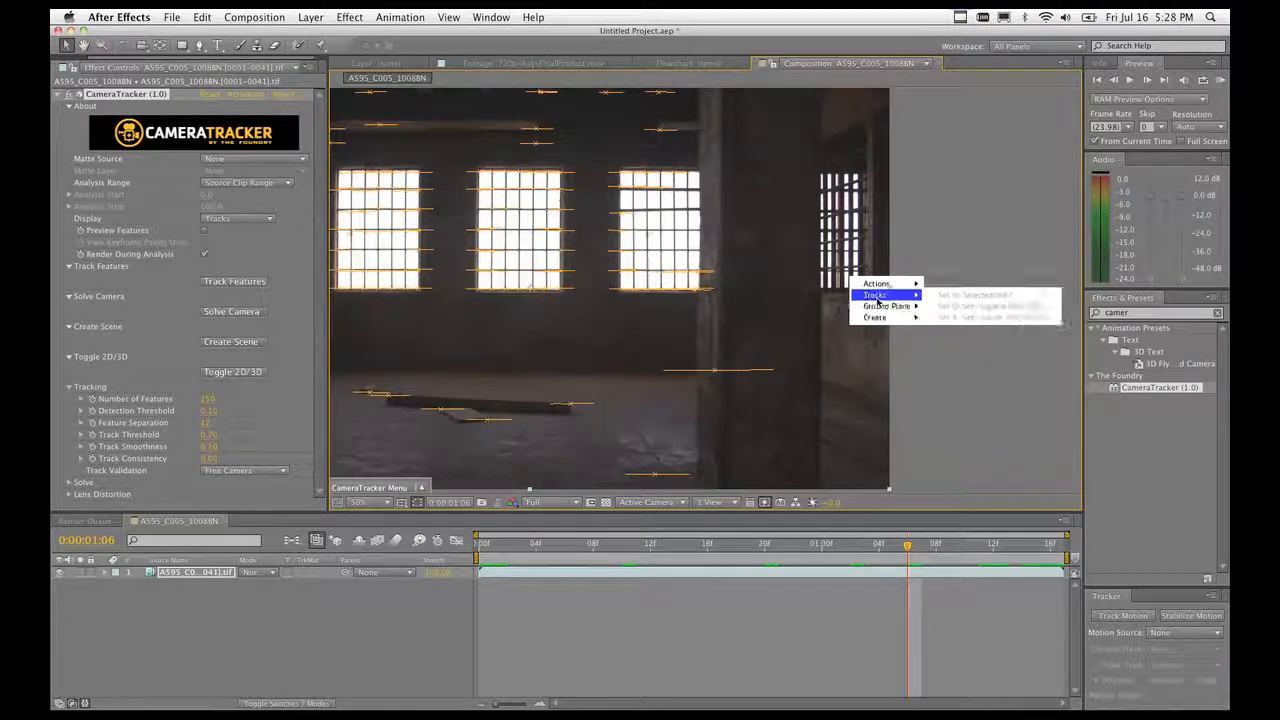
mouse_move(883, 285)
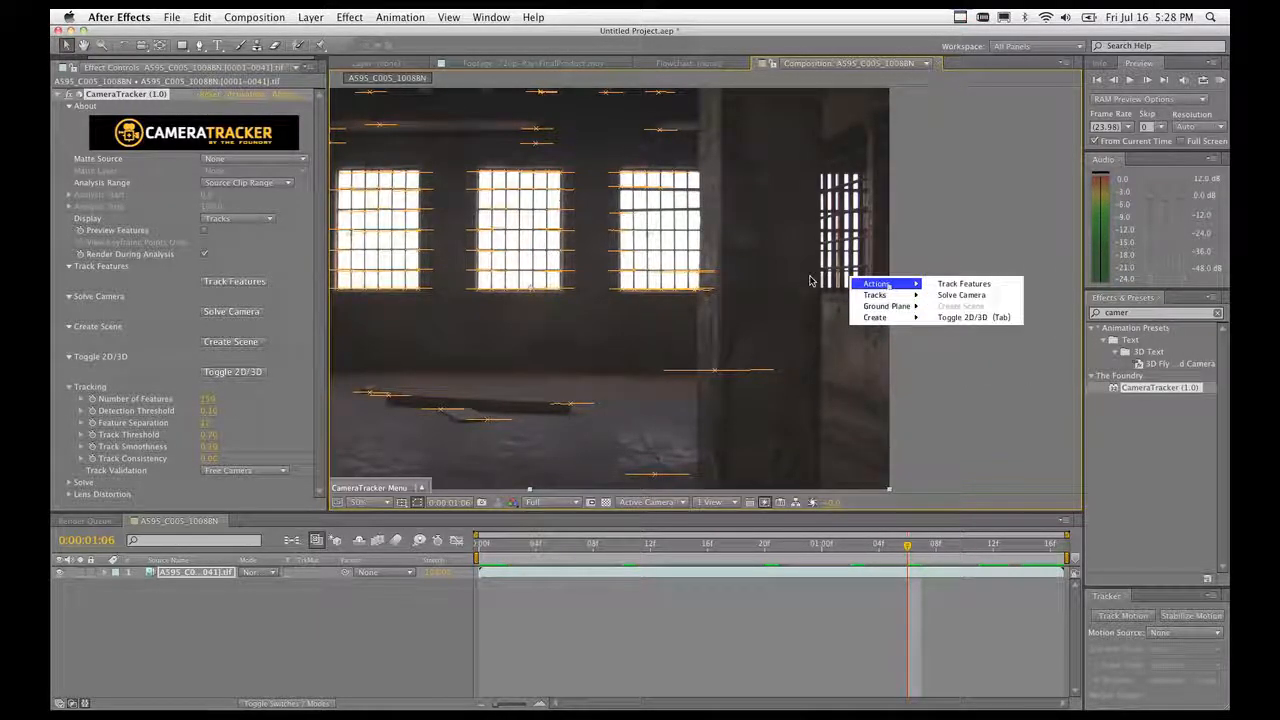
left_click(662, 317)
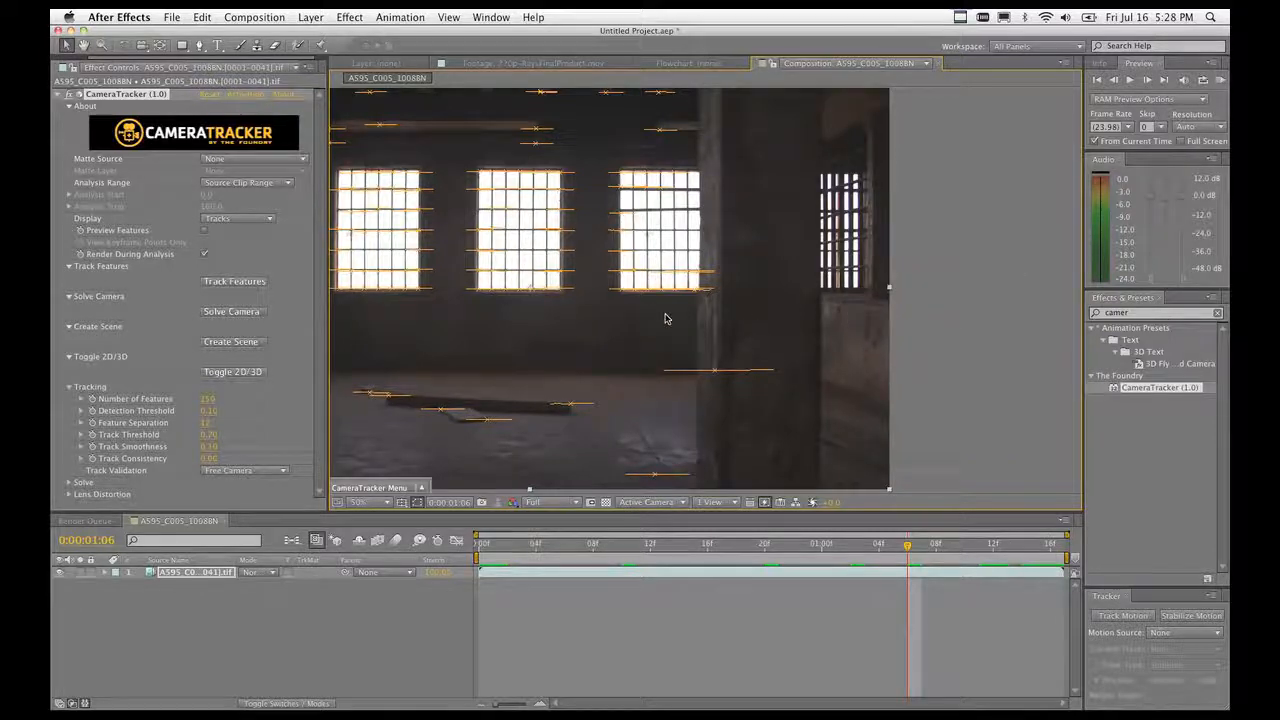
At frame 0:00:01:05, select the tracks at the lower corner of the window beside the pillar and delete them.
left_click_drag(907, 549, 891, 548)
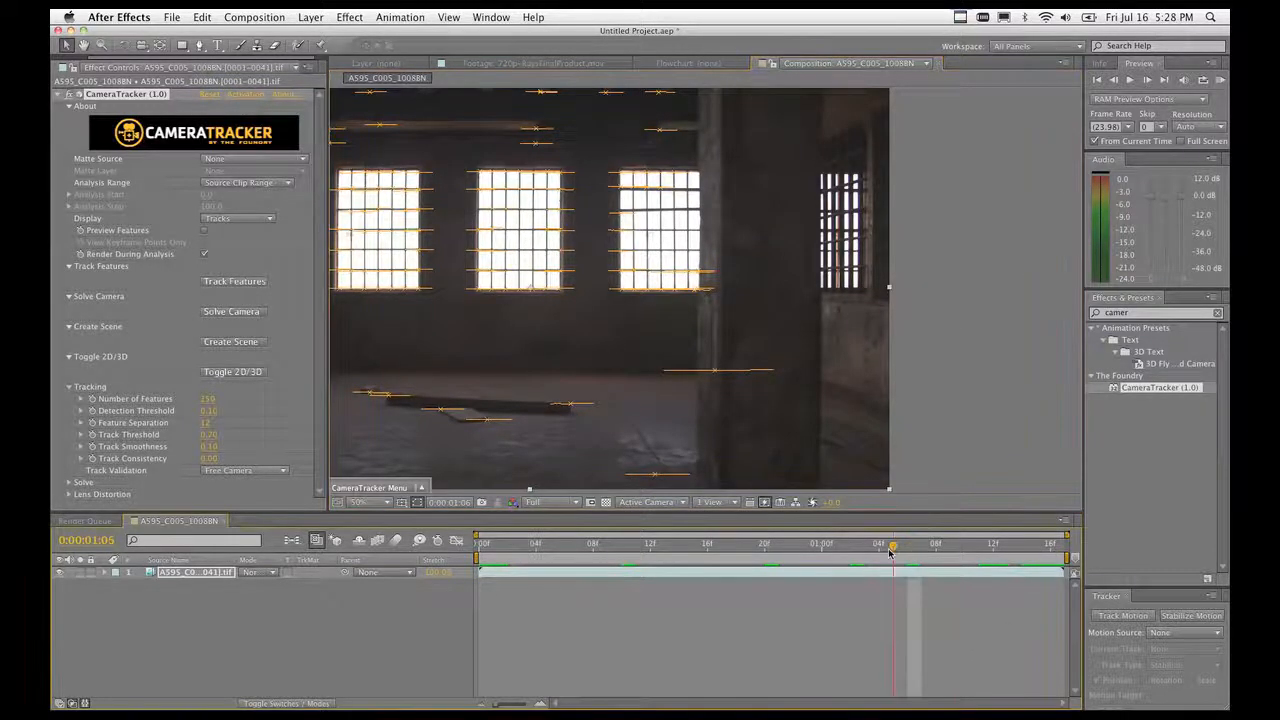
right_click(697, 294)
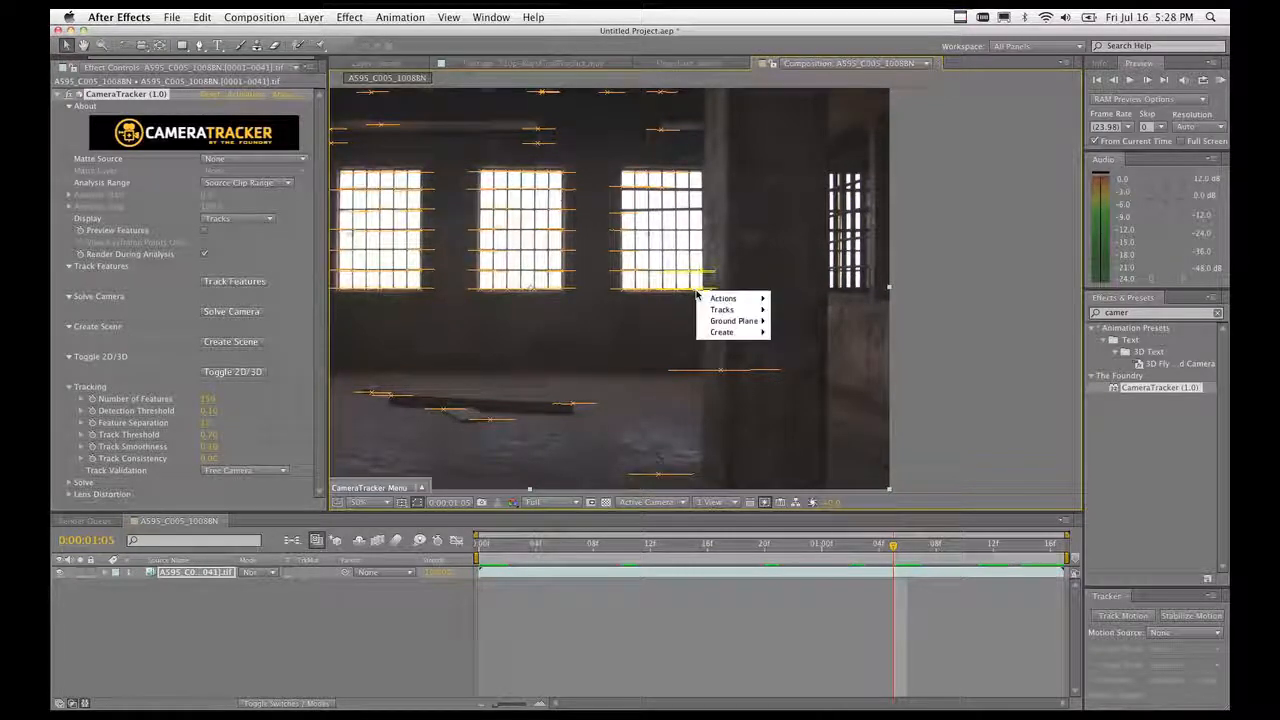
mouse_move(728, 309)
left_click(794, 312)
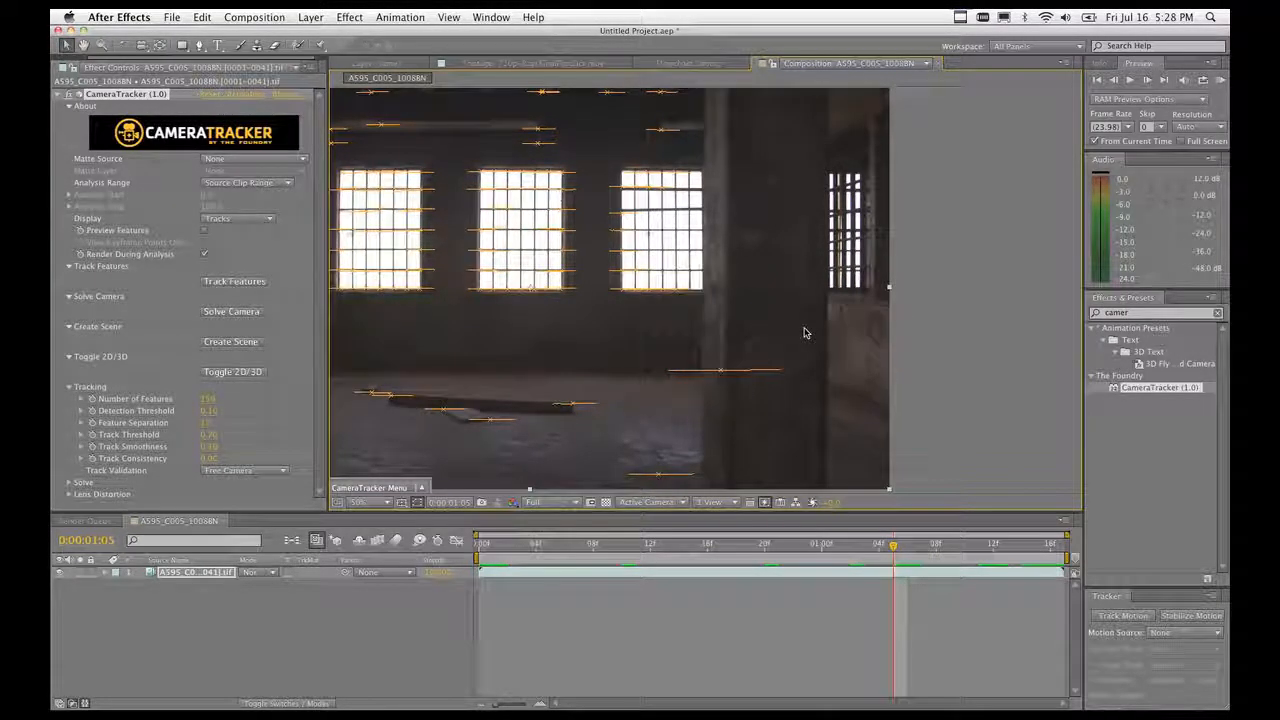
At frame 0:00:00:01, select the tracks on the partly visible window at the footage's left edge and delete them.
left_click_drag(893, 550, 679, 571)
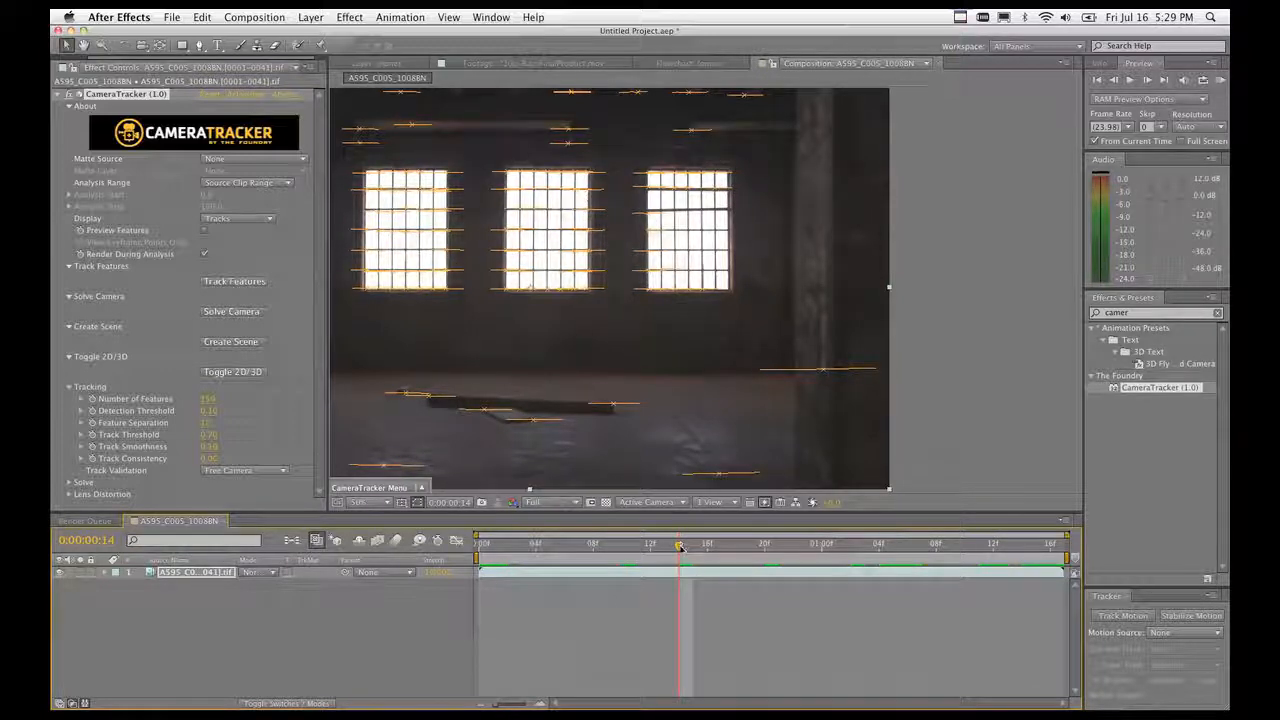
left_click_drag(680, 546, 479, 548)
left_click_drag(465, 377, 632, 380)
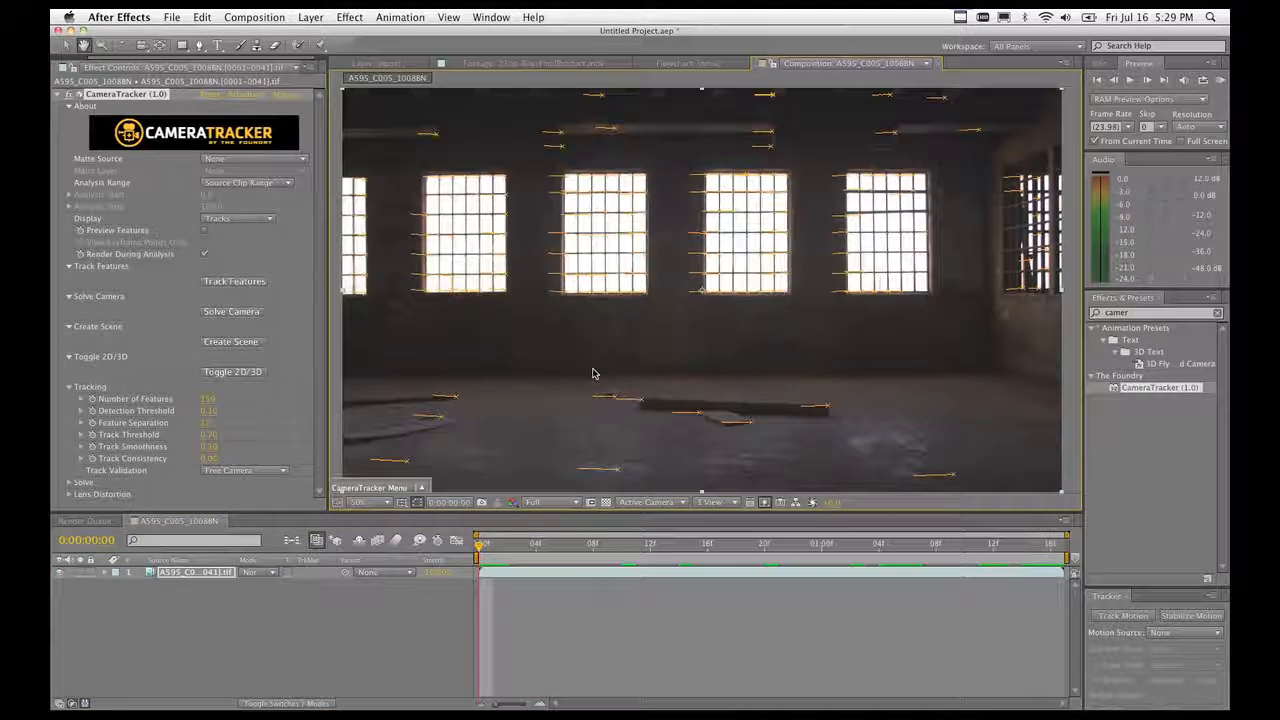
left_click_drag(481, 548, 494, 547)
left_click_drag(374, 176, 340, 301)
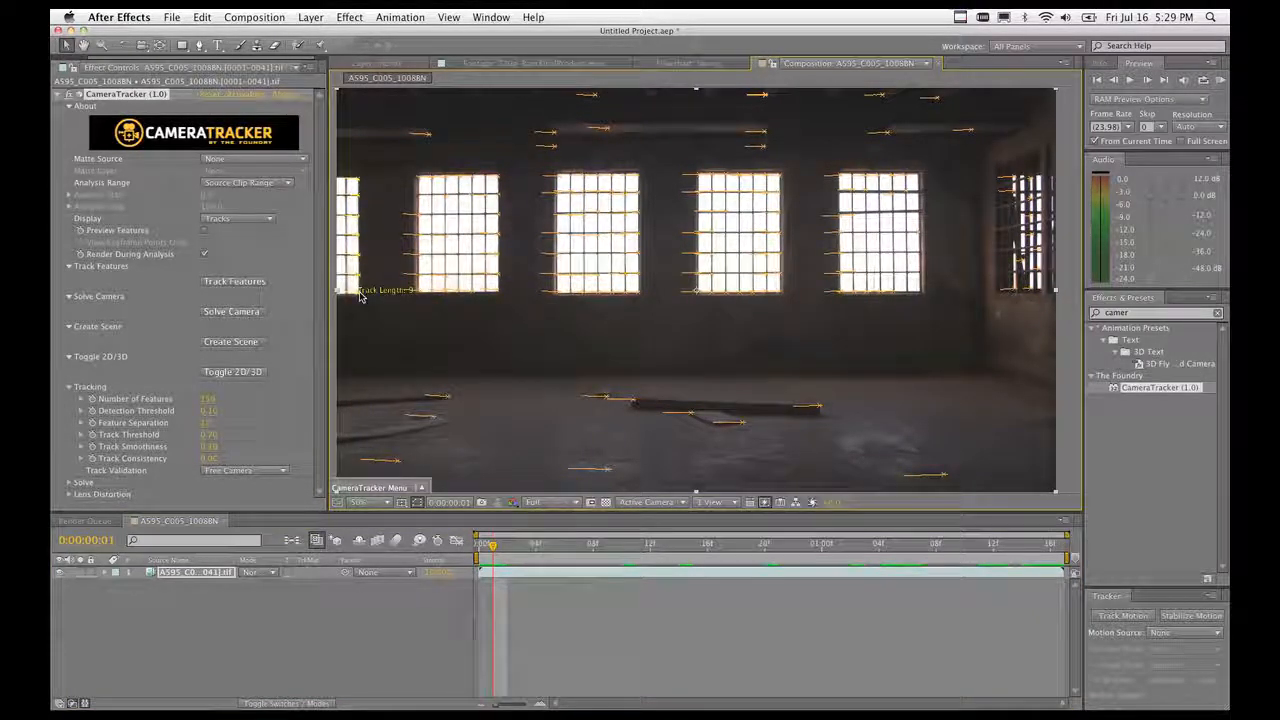
right_click(360, 294)
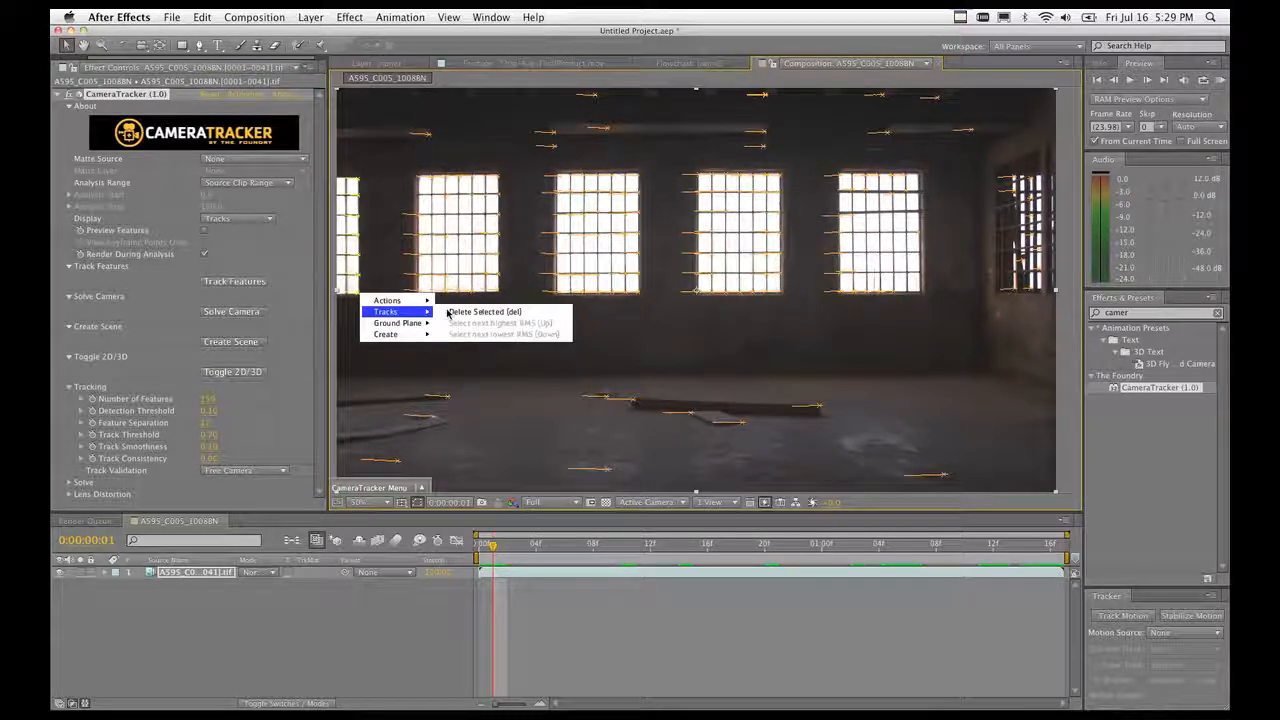
left_click(449, 312)
At frame 0:00:00:04, select the tracks on the side-wall window at the footage's right edge and delete them.
left_click_drag(492, 545, 538, 553)
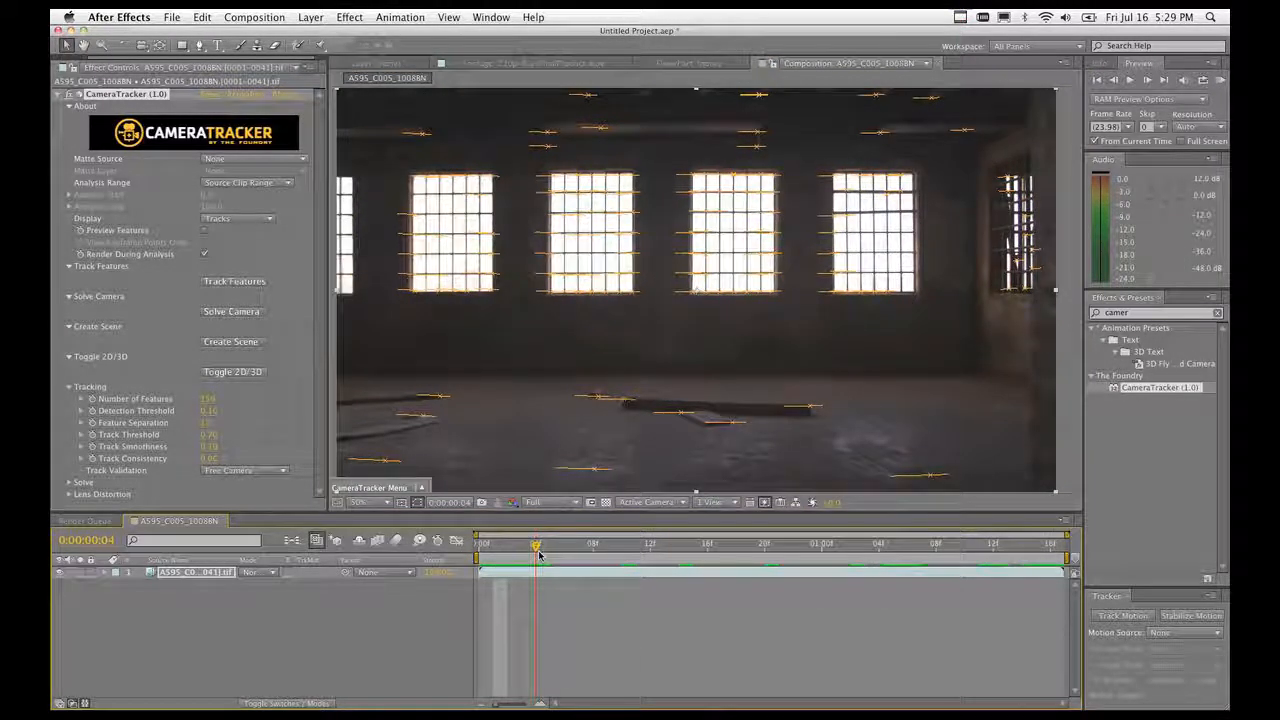
left_click_drag(985, 149, 1050, 308)
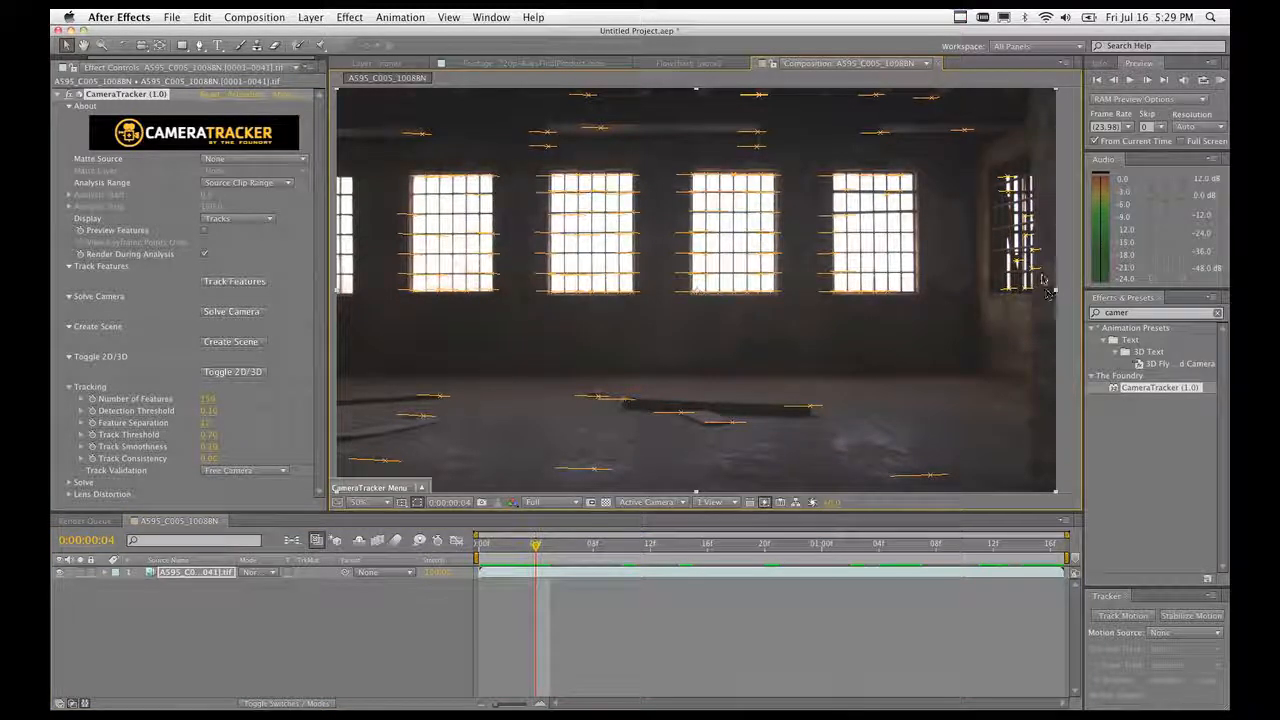
right_click(1045, 276)
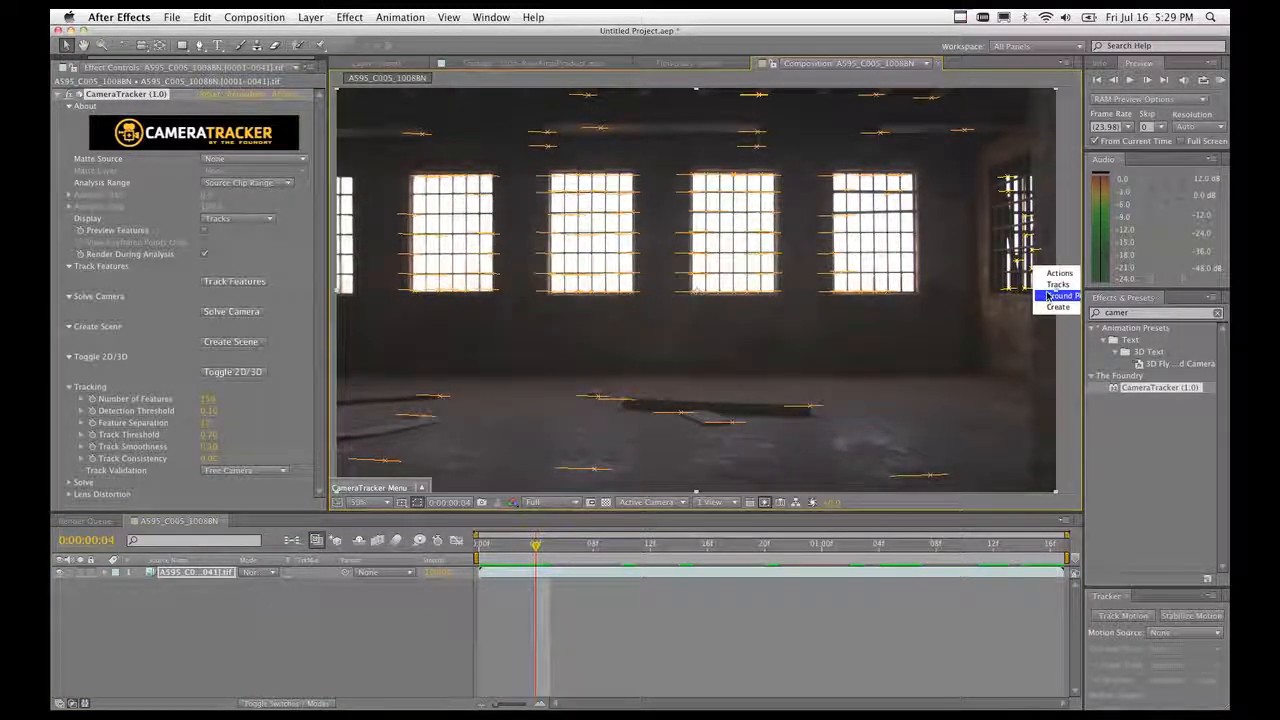
left_click(1022, 332)
key("space")
left_click_drag(1024, 332, 782, 317)
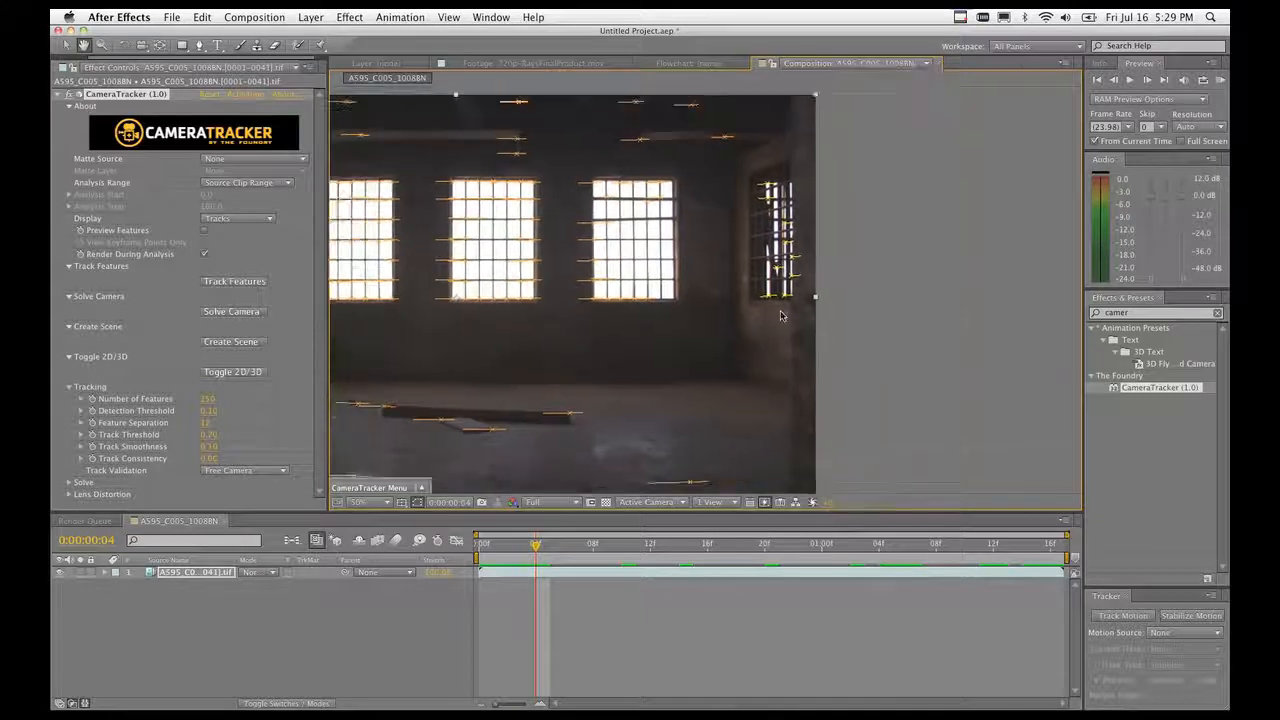
right_click(790, 281)
mouse_move(828, 320)
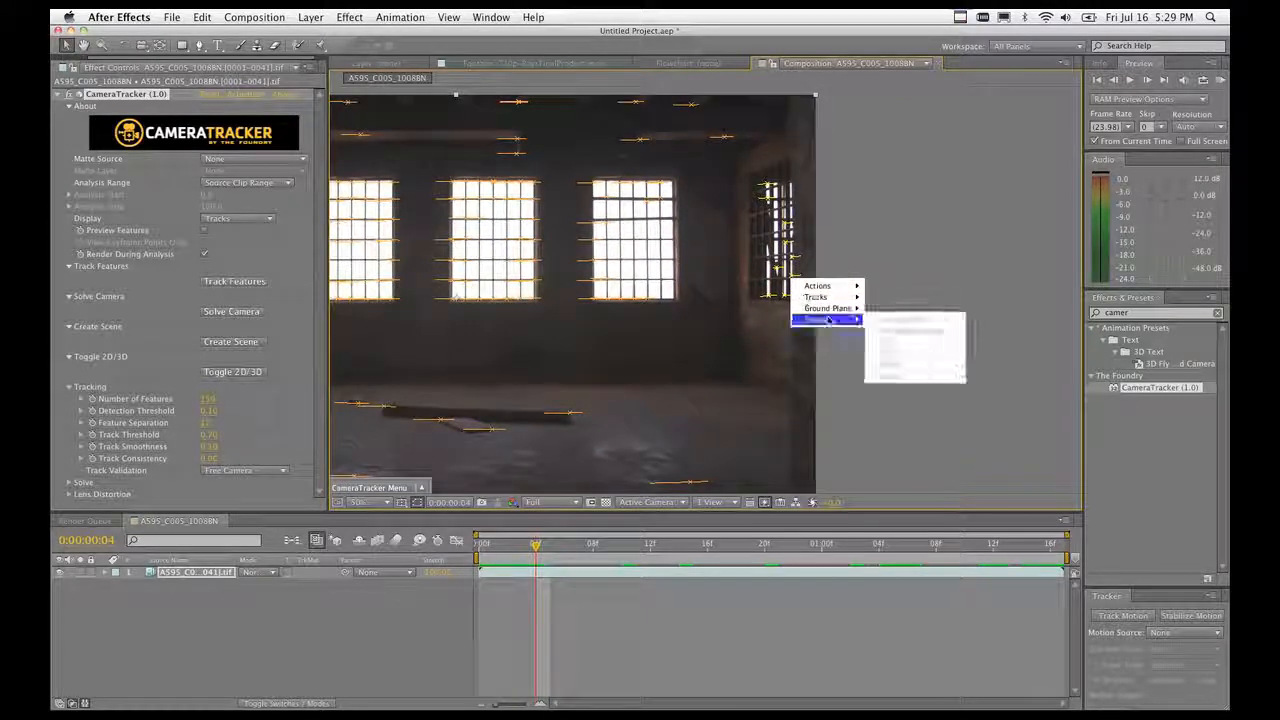
mouse_move(840, 297)
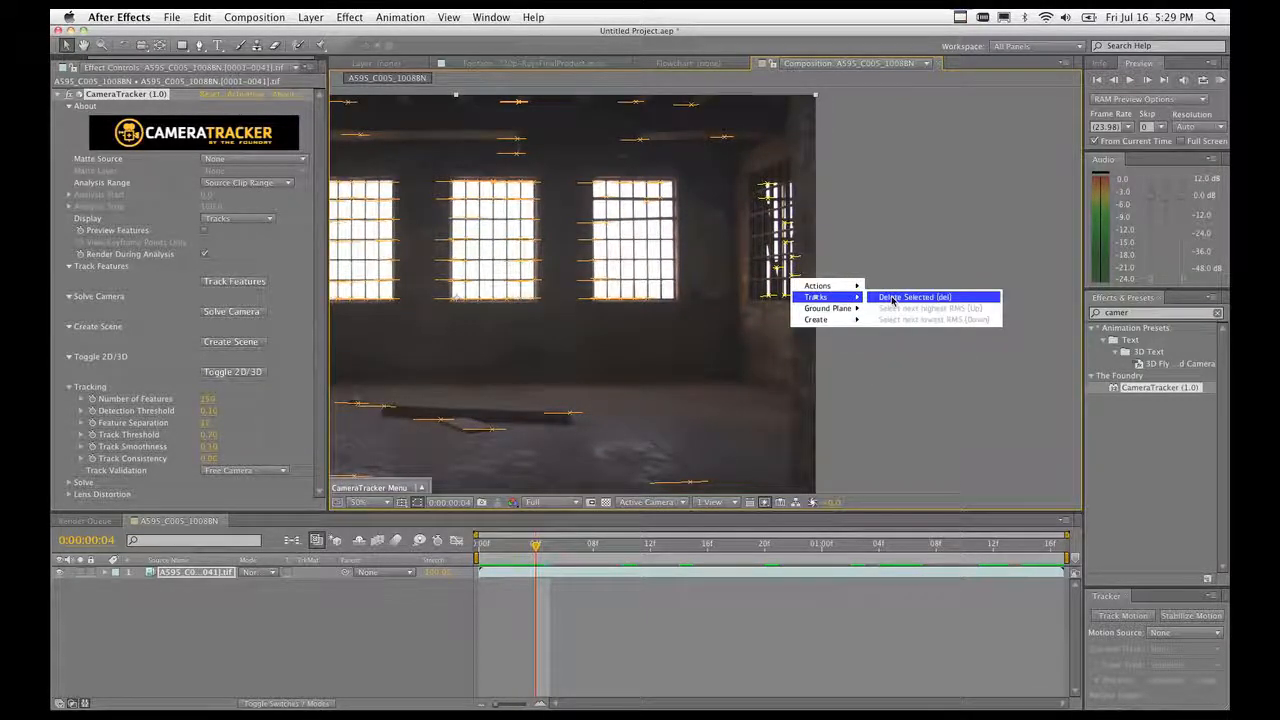
left_click(893, 298)
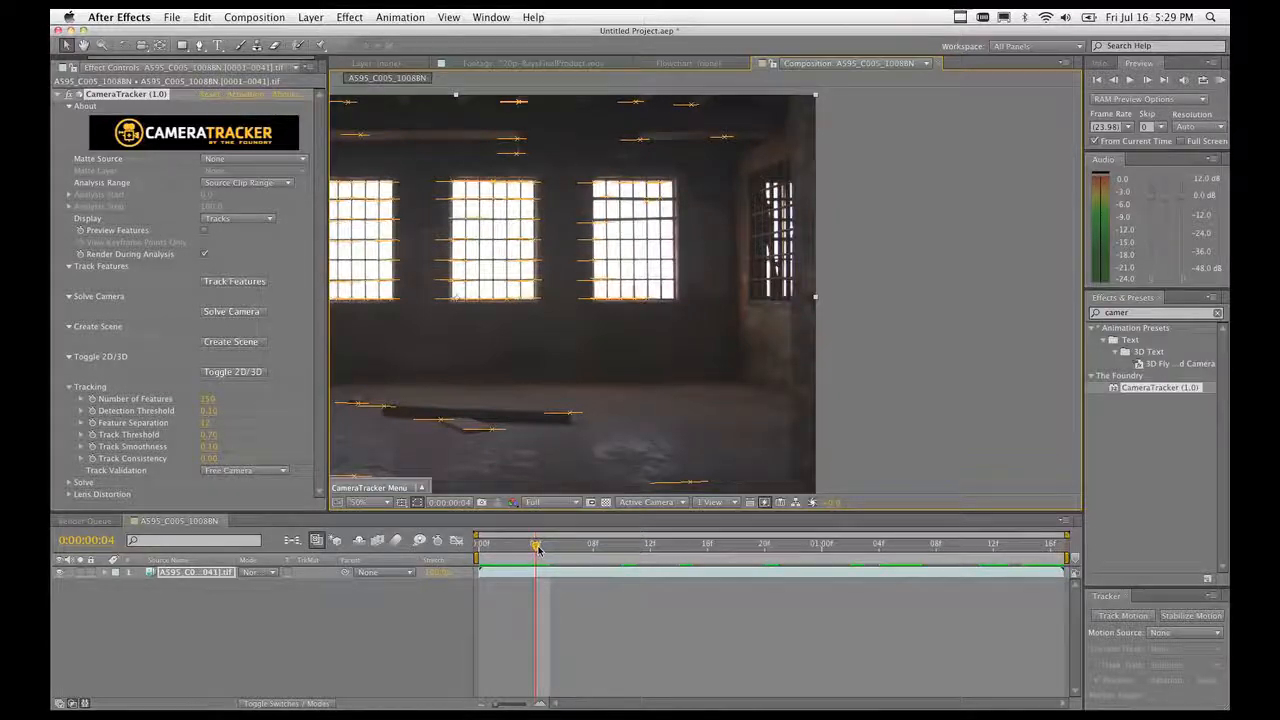
Check the tracks through to frame 0:00:01:16, return to the first frame and delete the leftover track on the side-wall window.
left_click_drag(537, 548, 1050, 558)
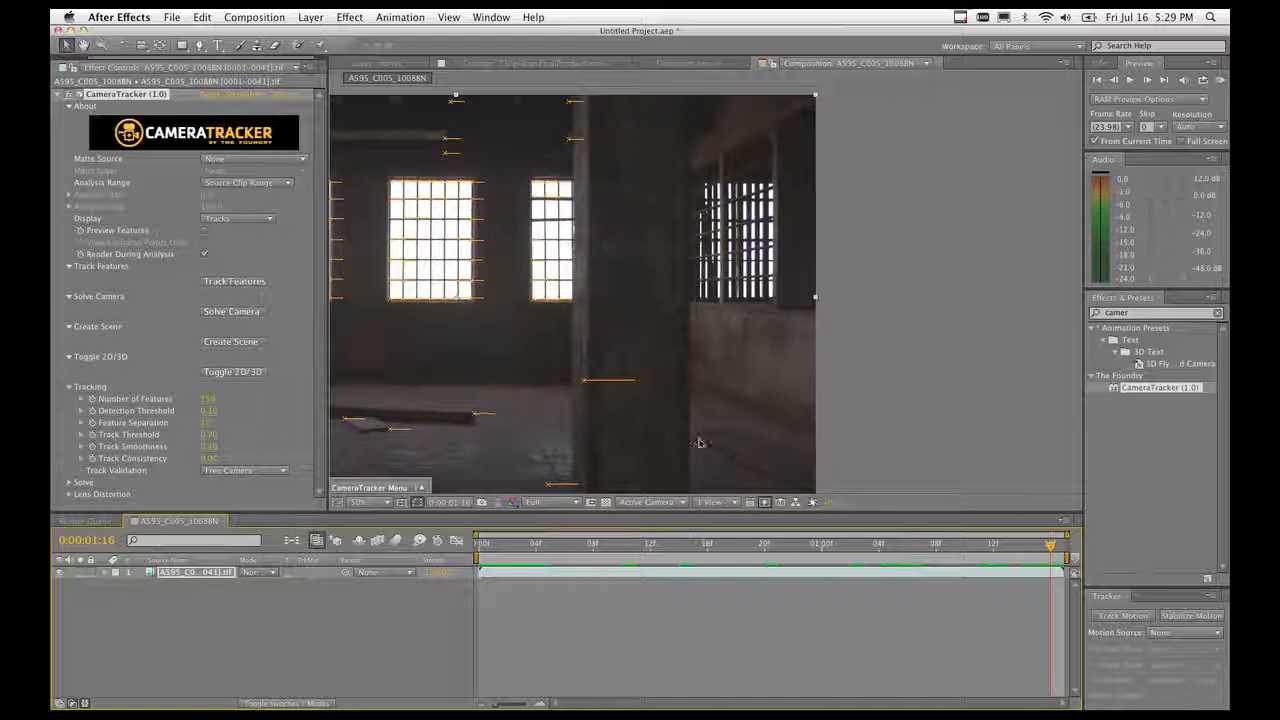
left_click_drag(1050, 546, 480, 565)
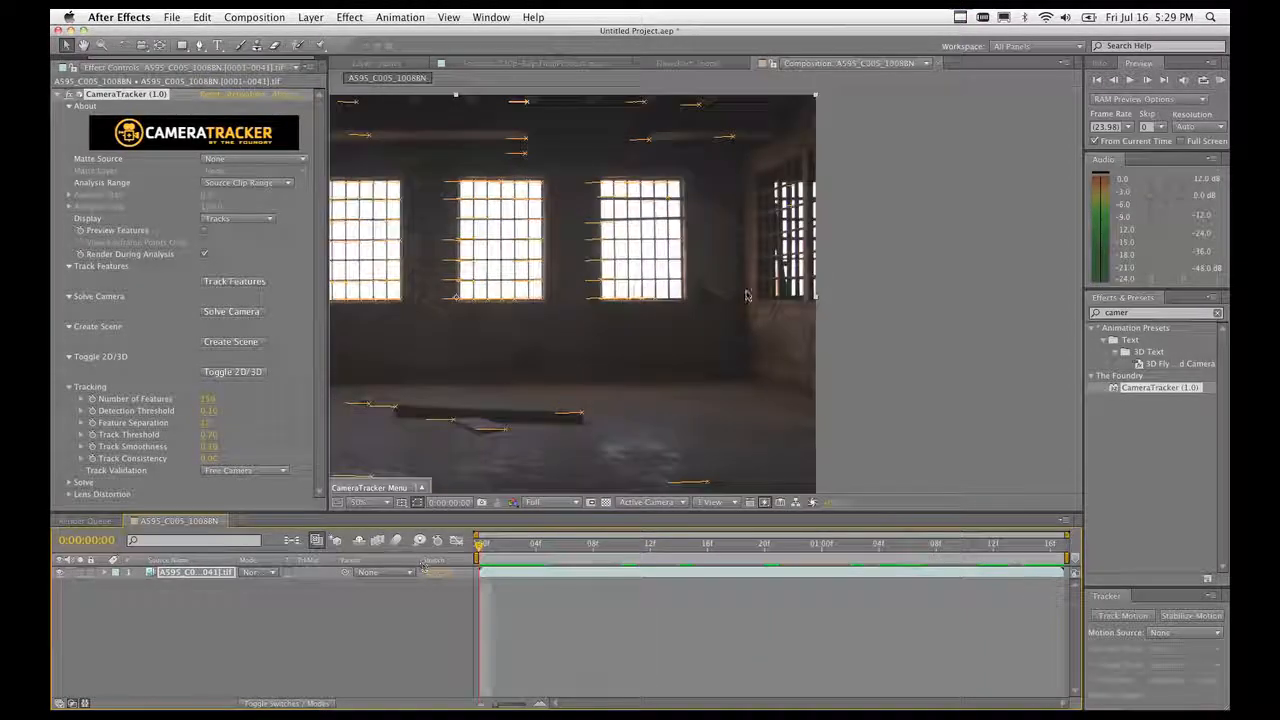
left_click(786, 210)
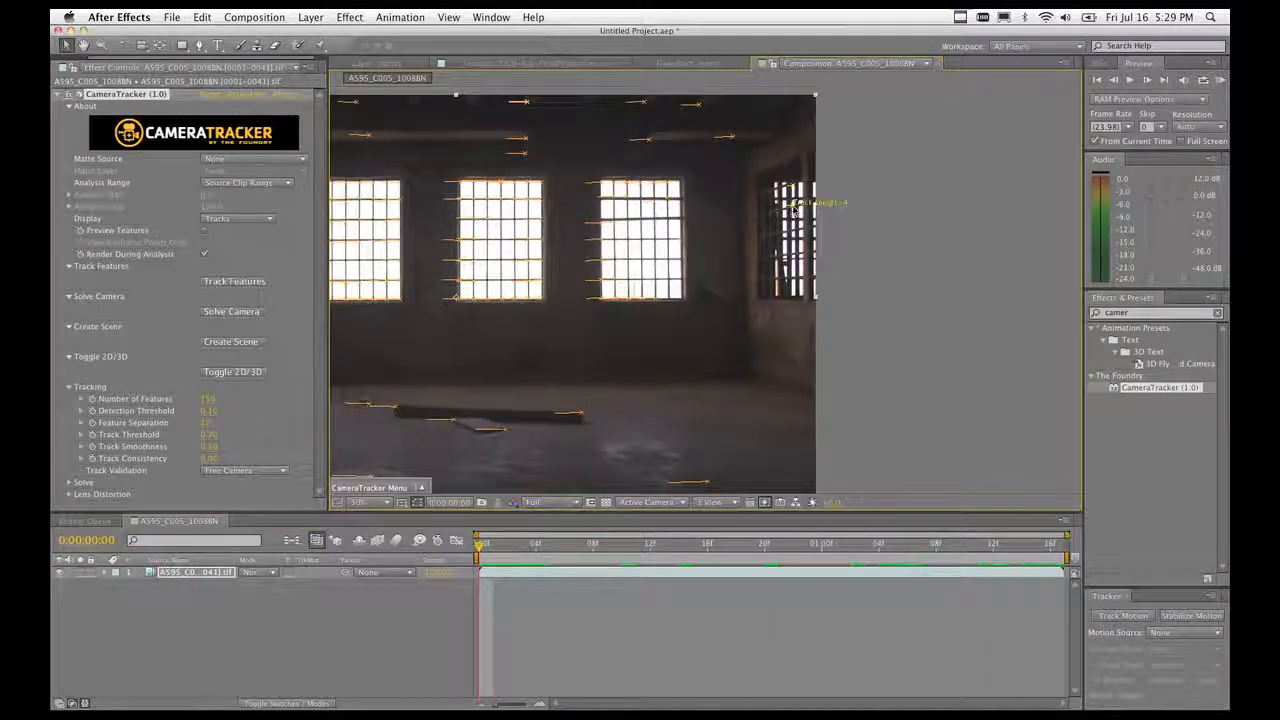
right_click(794, 210)
left_click(900, 226)
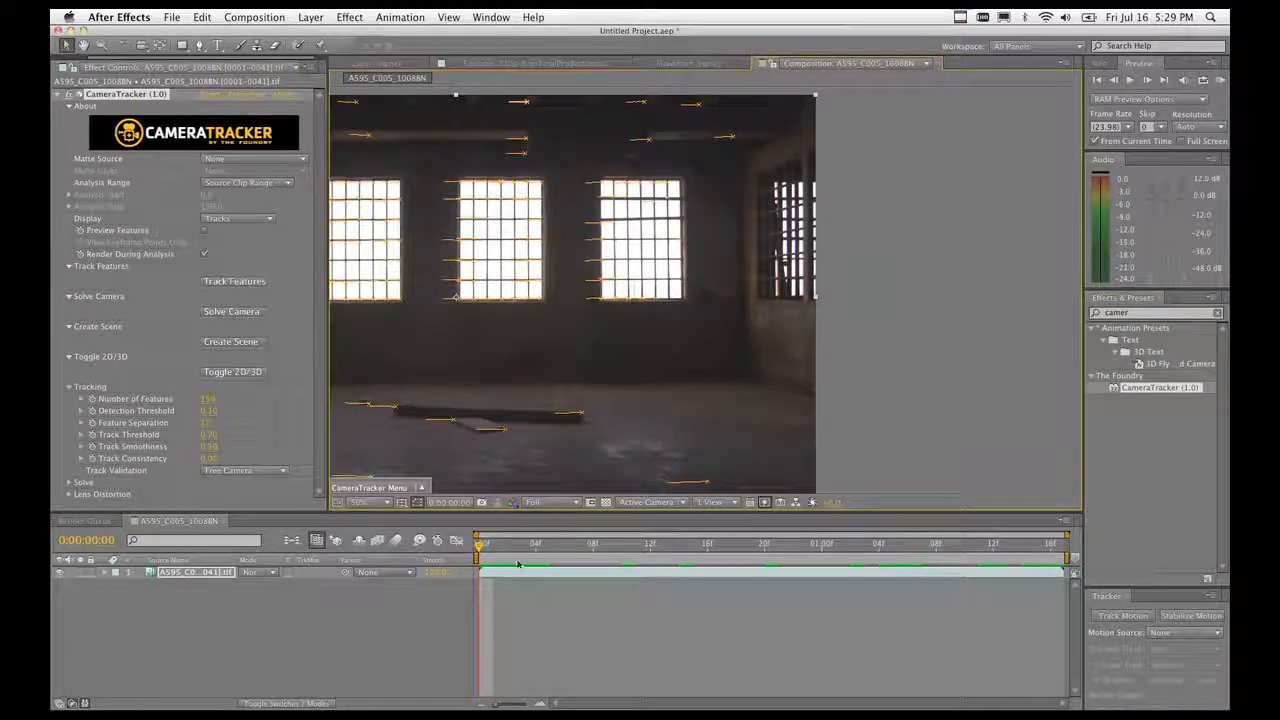
Preview the clip to check the remaining tracks, ending on the first frame with the full image in view.
key("space")
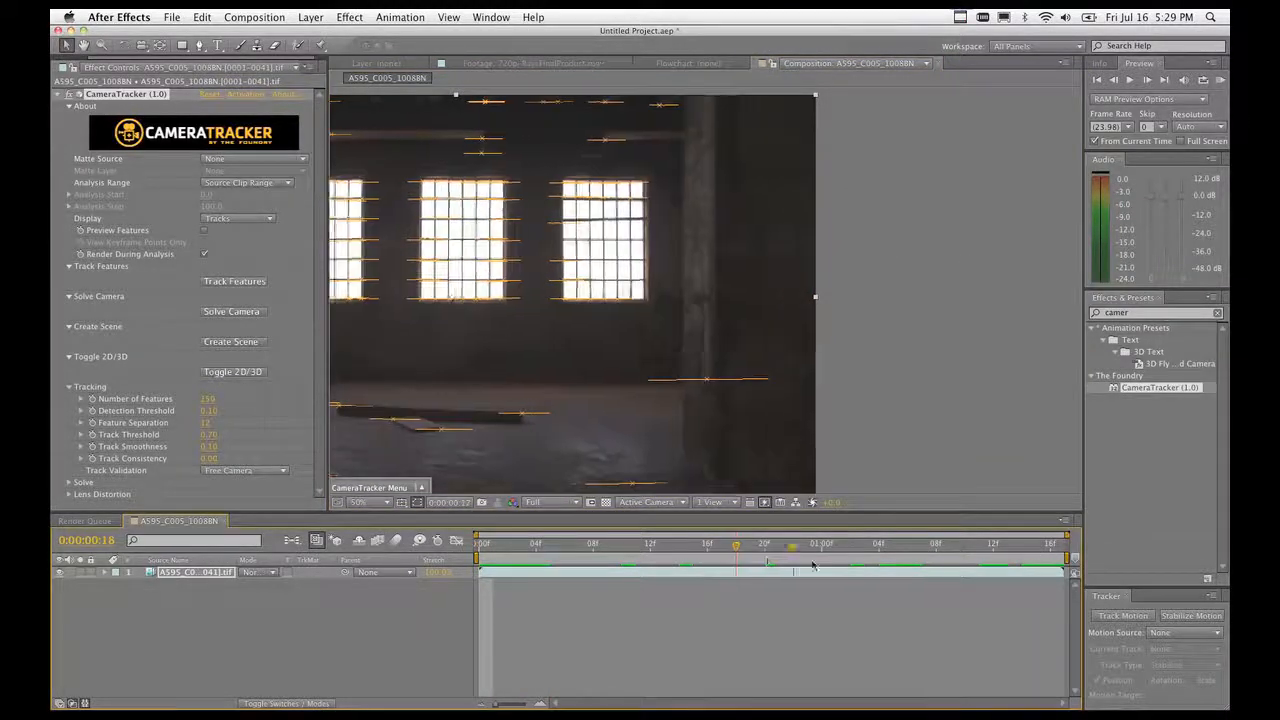
left_click_drag(890, 565, 422, 560)
key("space")
left_click_drag(455, 369, 702, 375)
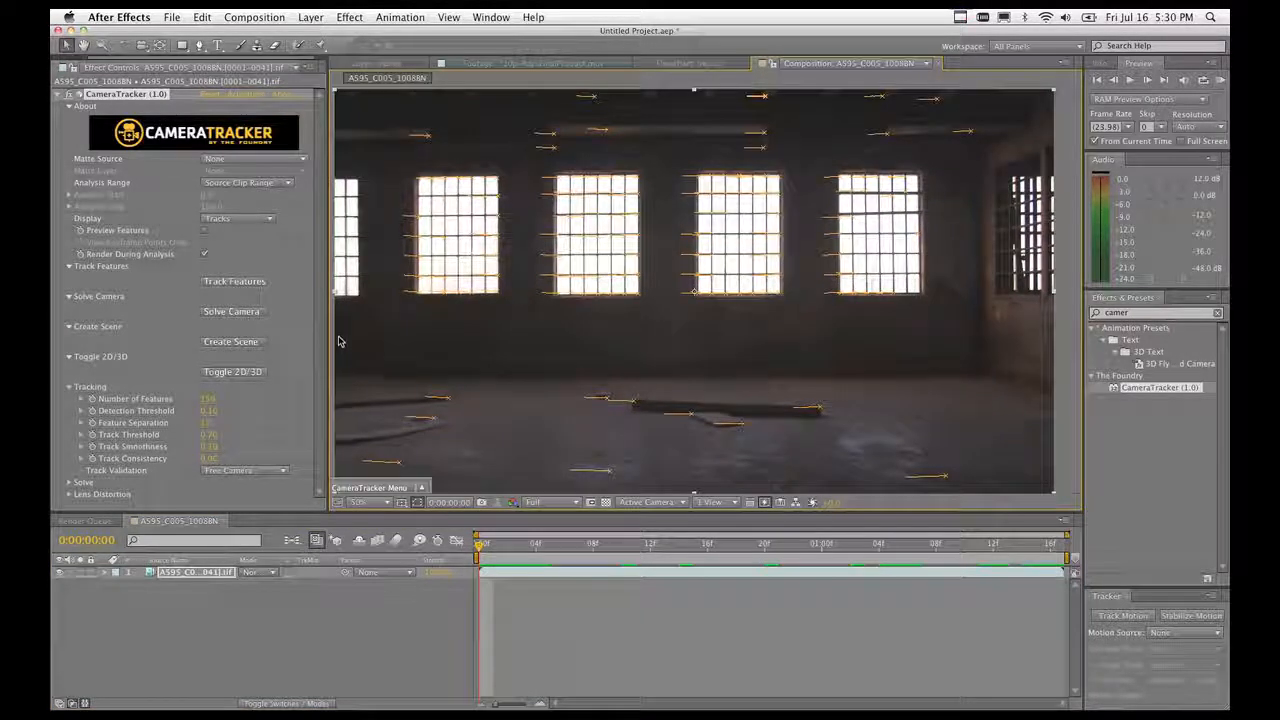
Solve the camera and inspect the solved tracks on the opening frames, ending on the first frame.
left_click(232, 312)
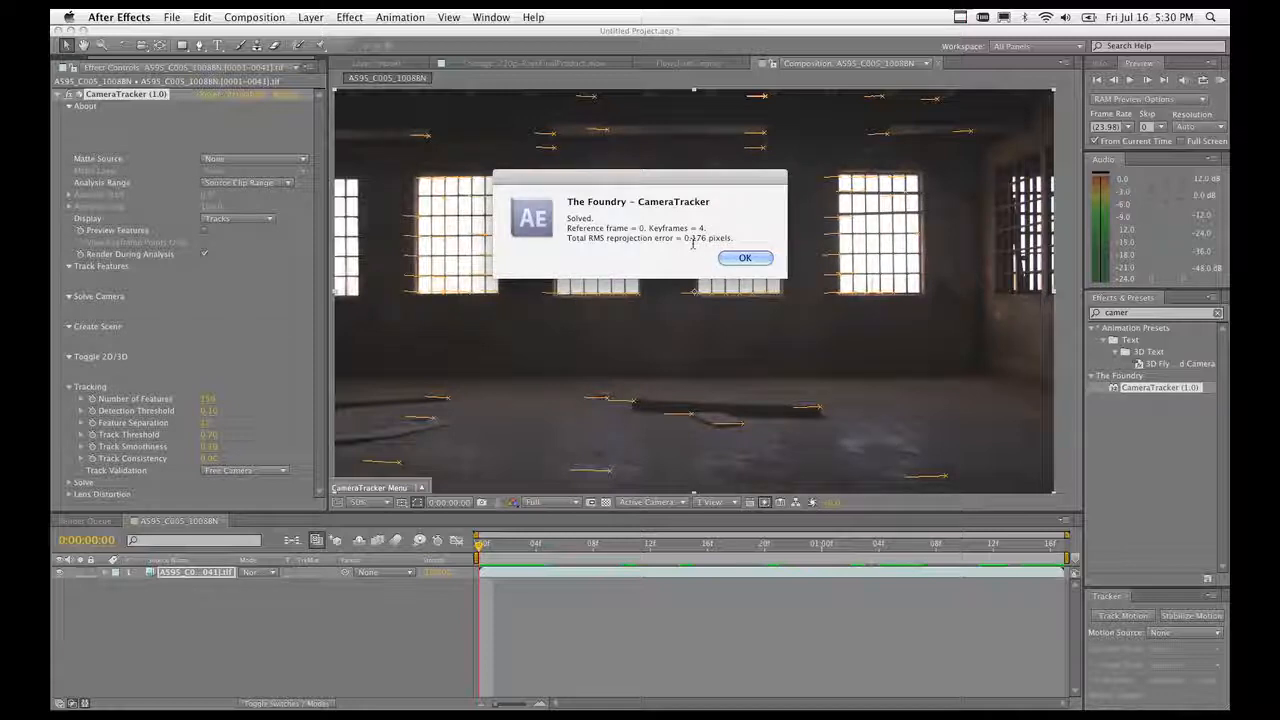
left_click(744, 258)
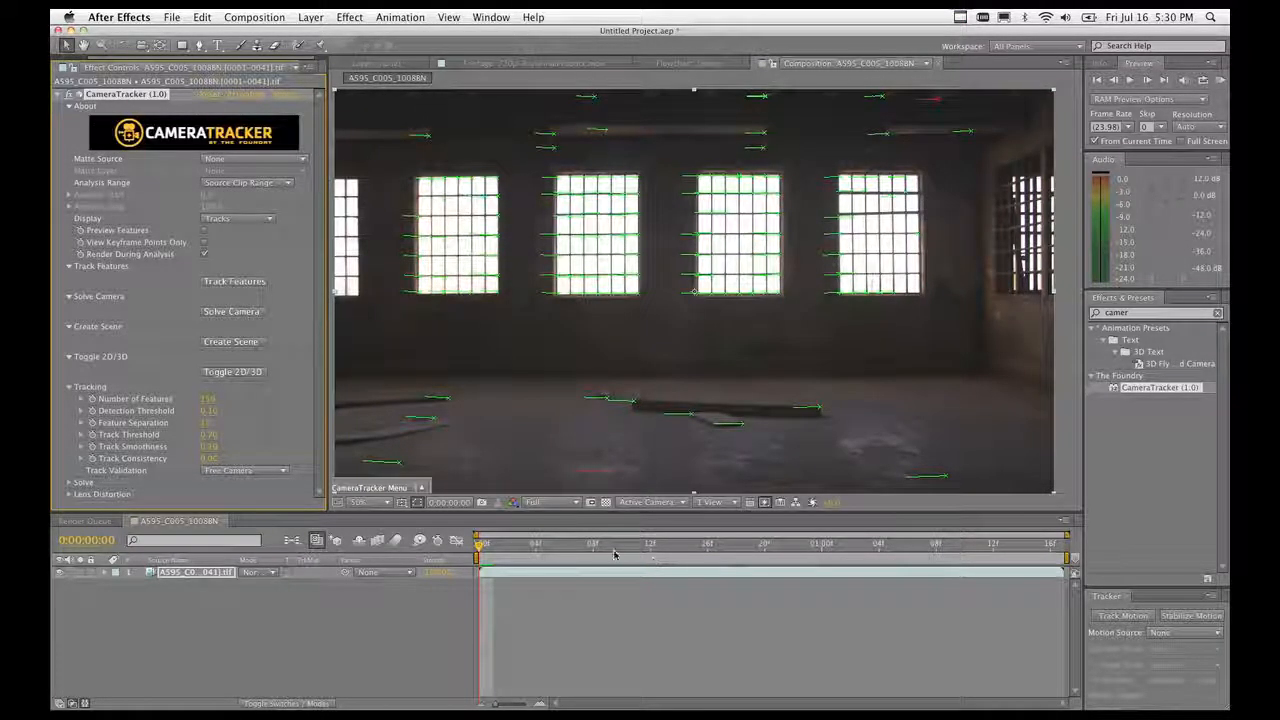
mouse_move(480, 549)
left_mouse_down()
mouse_move(825, 540)
mouse_move(480, 531)
mouse_move(493, 556)
left_mouse_up()
mouse_move(602, 473)
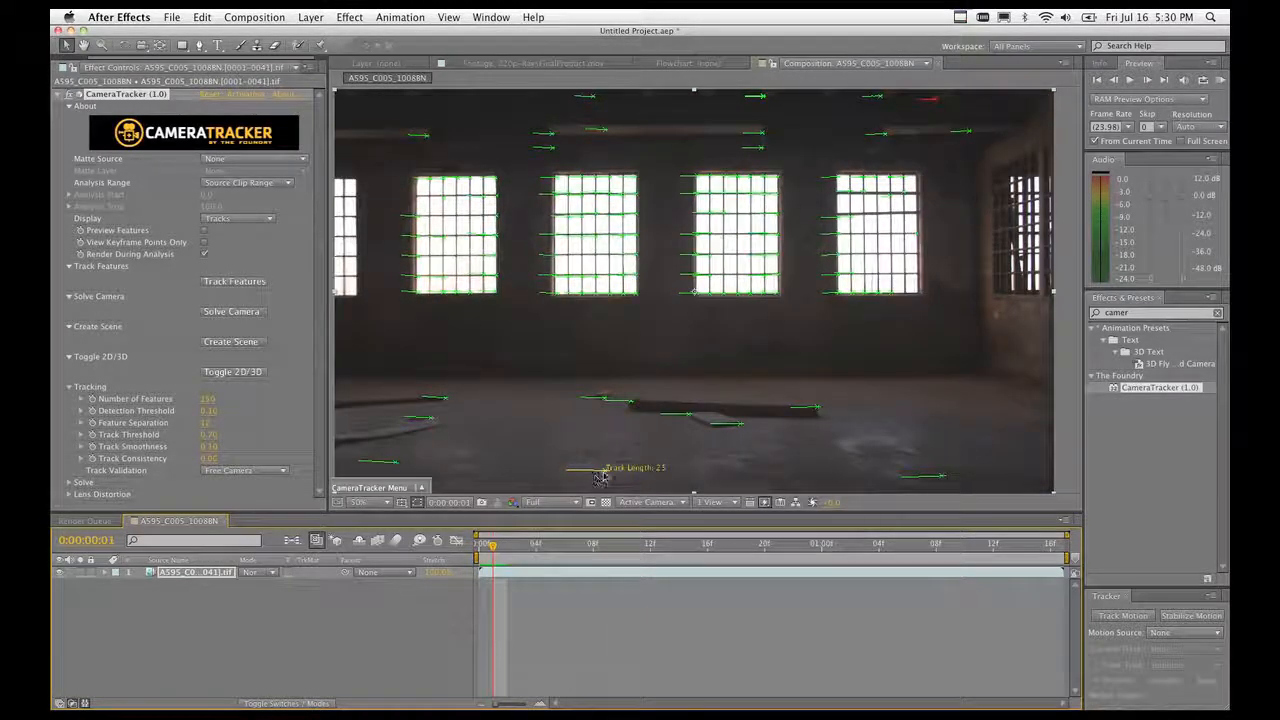
left_click_drag(495, 547, 355, 598)
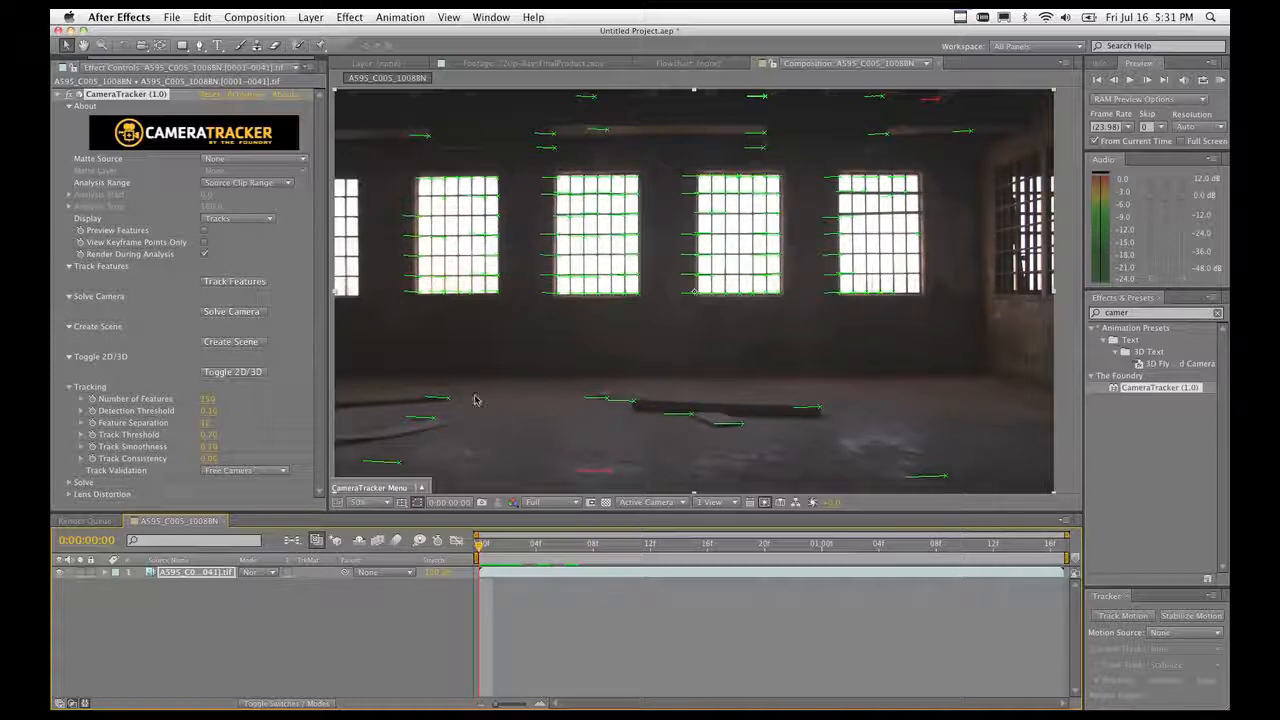
Review the Solve settings, including the available Camera Motion and Focal Length Type options.
left_click(70, 388)
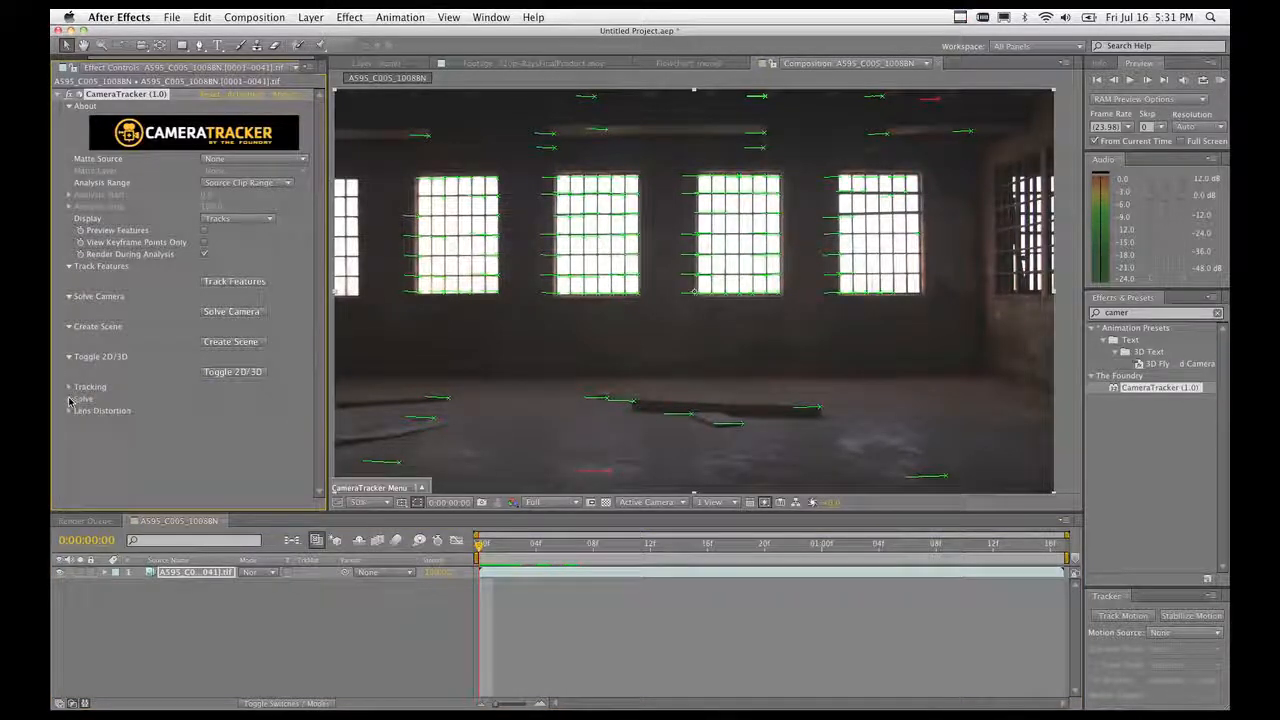
left_click(69, 398)
scroll(260, 390, "down", 1)
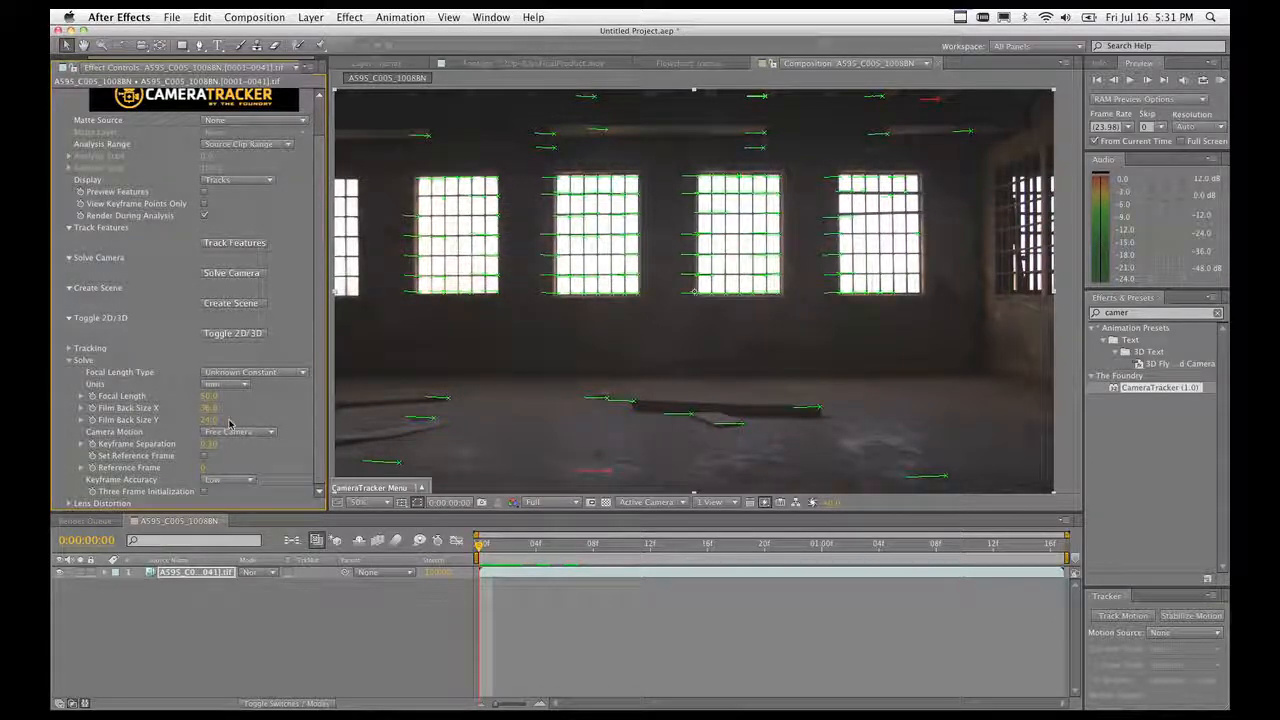
left_click(235, 431)
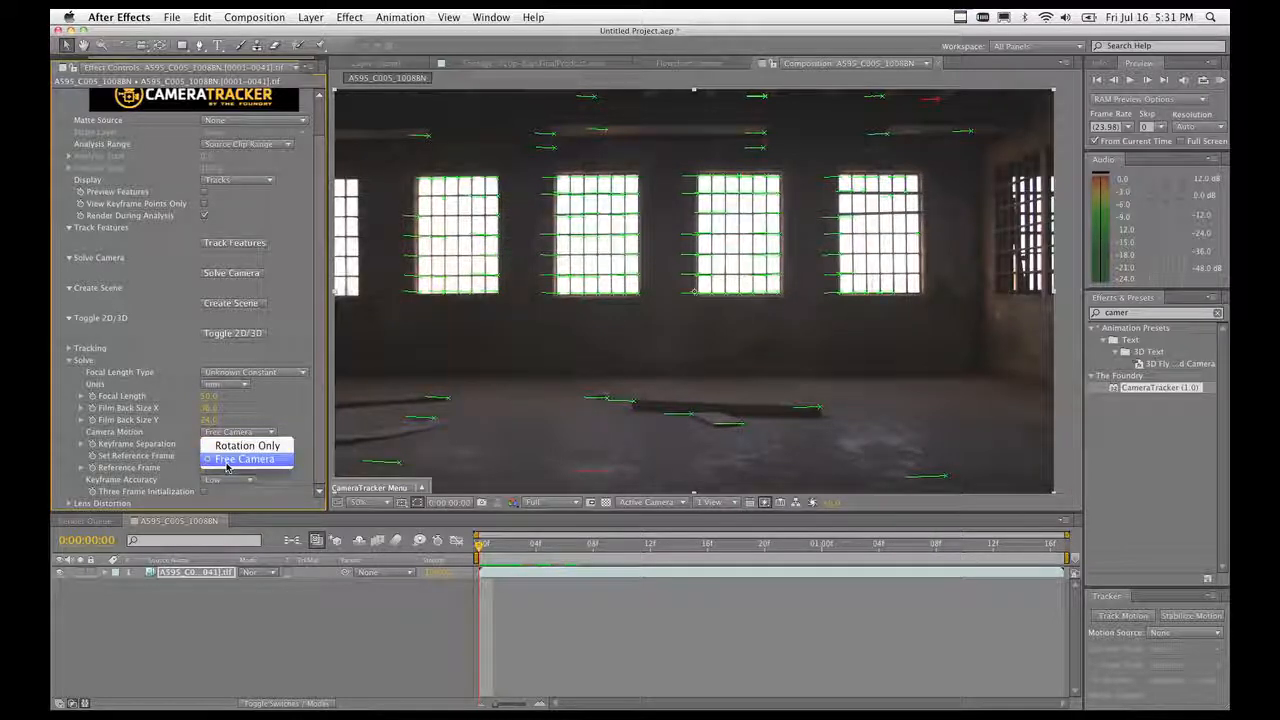
left_click(282, 418)
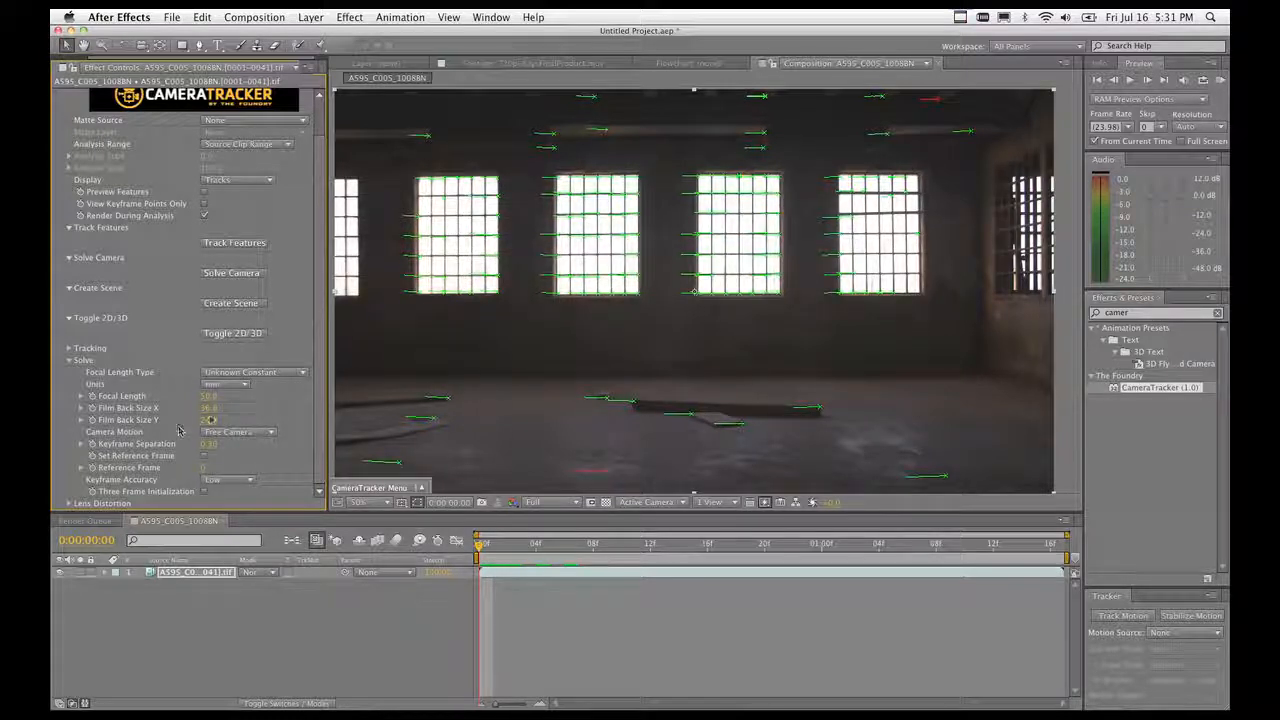
left_click(266, 374)
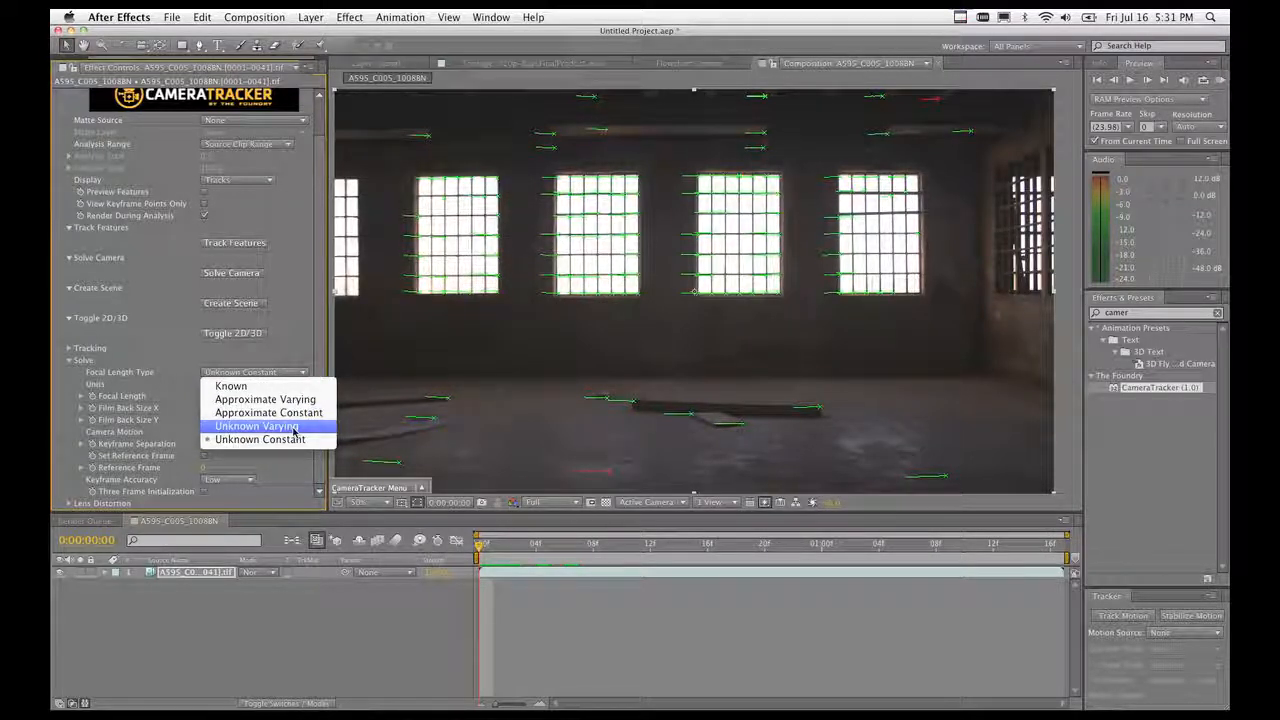
left_click(281, 354)
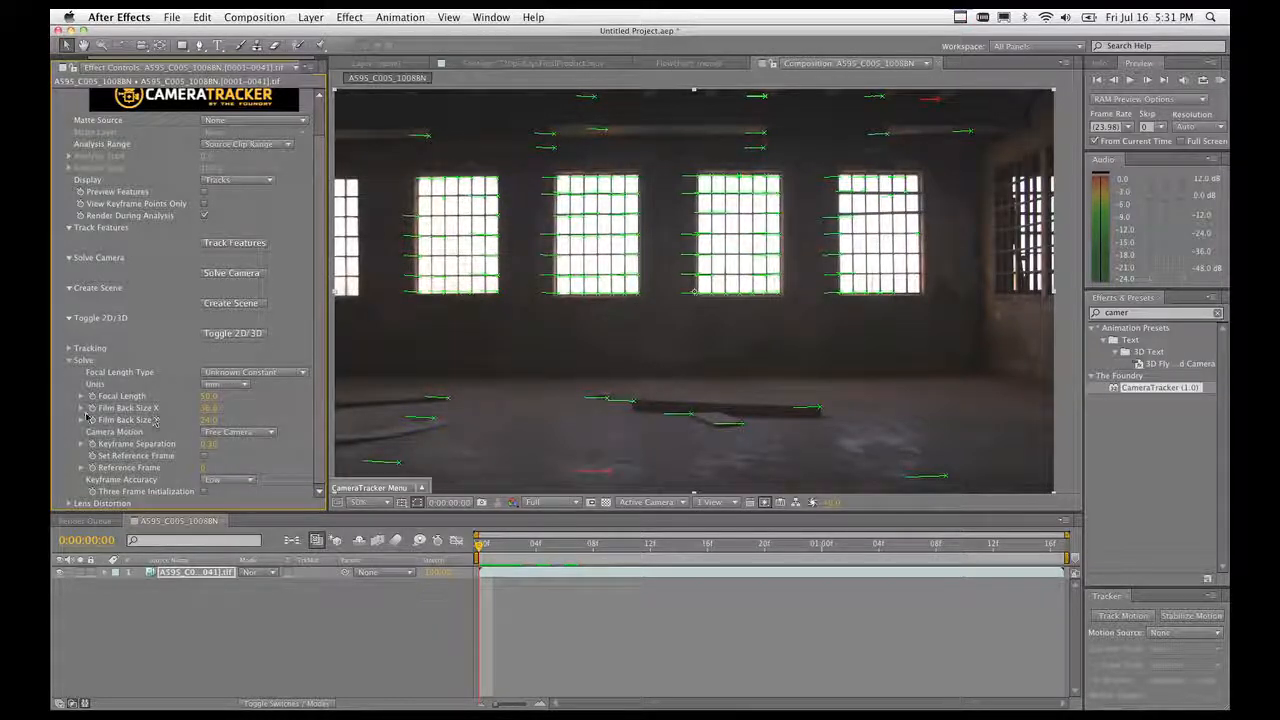
left_click(69, 362)
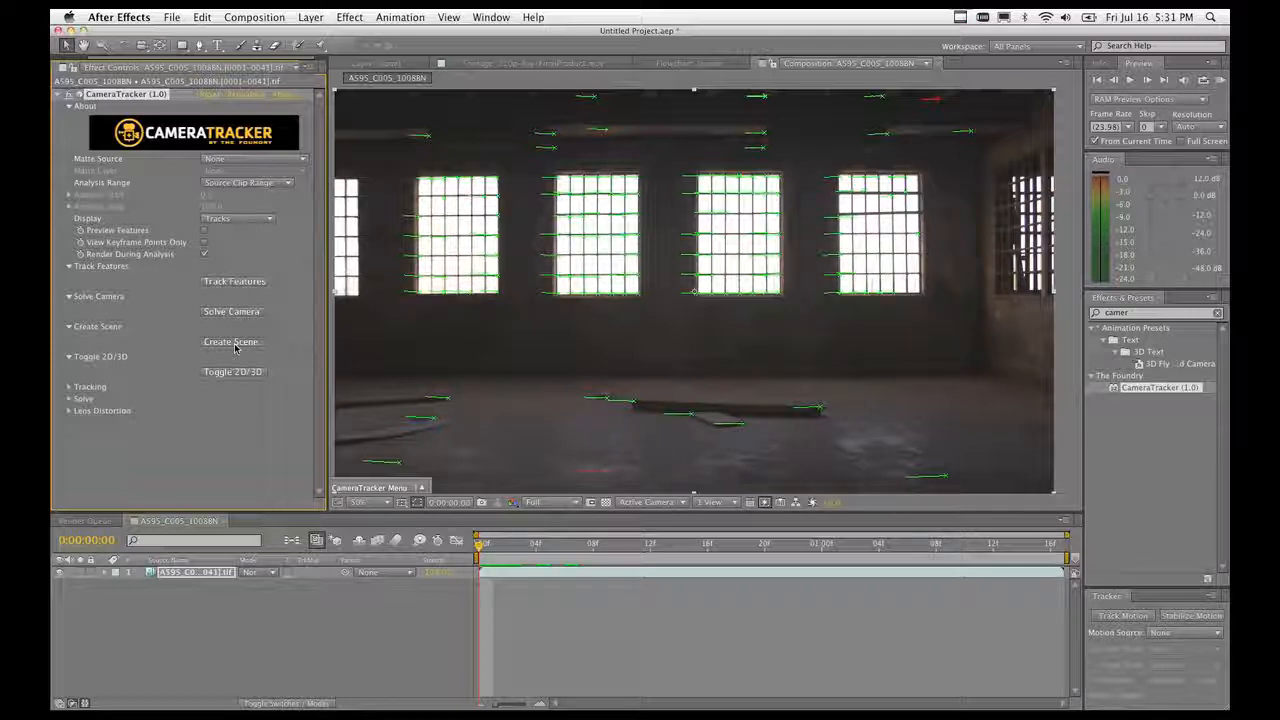
Create the CameraTracker scene from the solve and look through the generated camera and null layers and the footage layer.
left_click(233, 342)
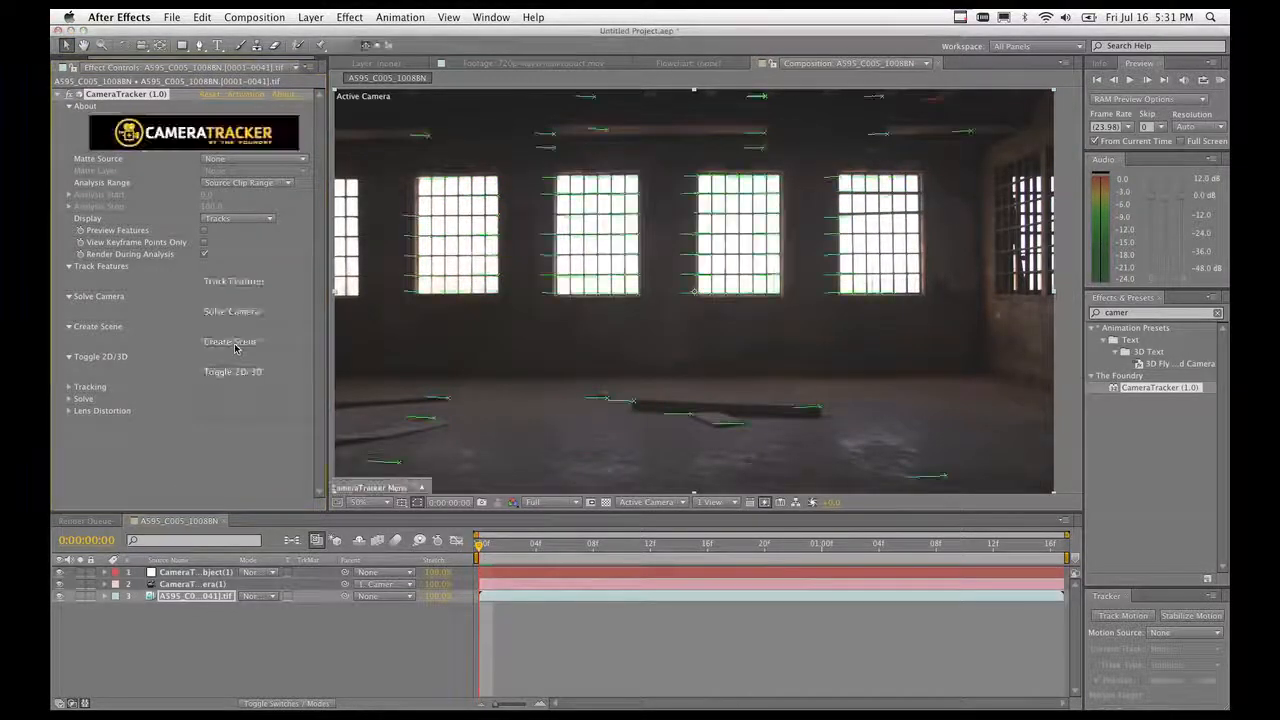
left_click(187, 586)
left_click(183, 596)
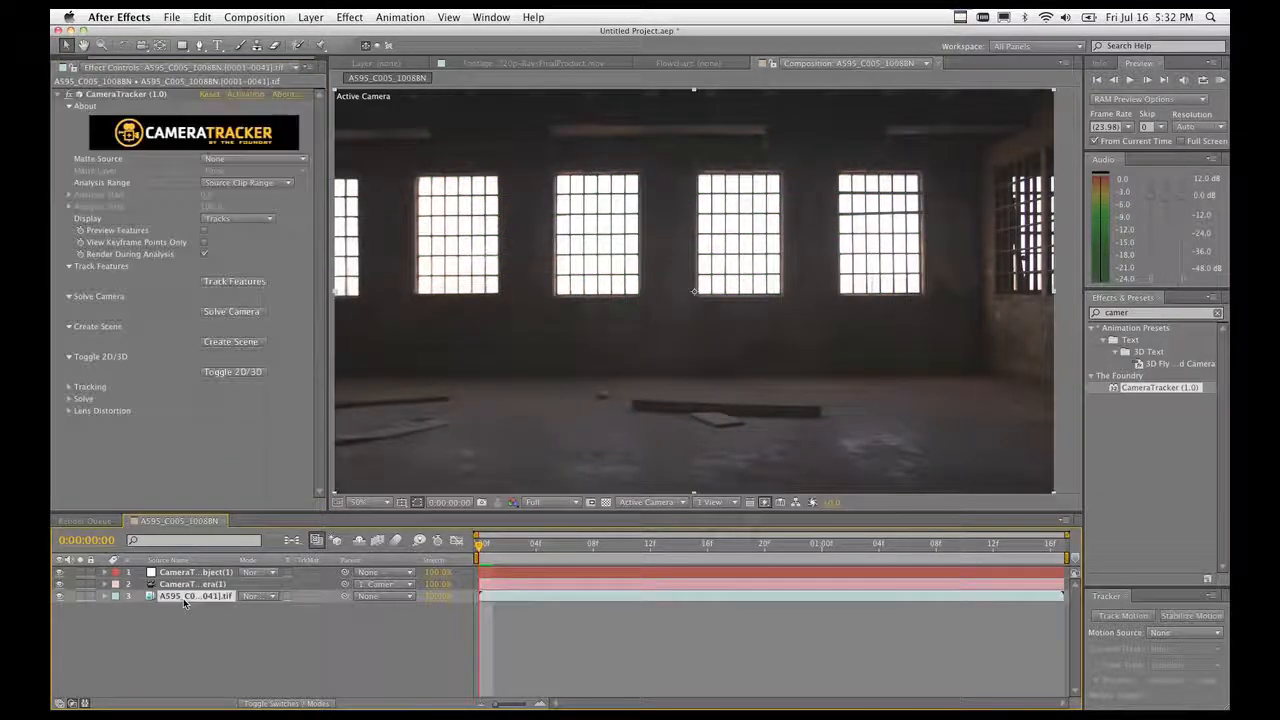
left_click(184, 583)
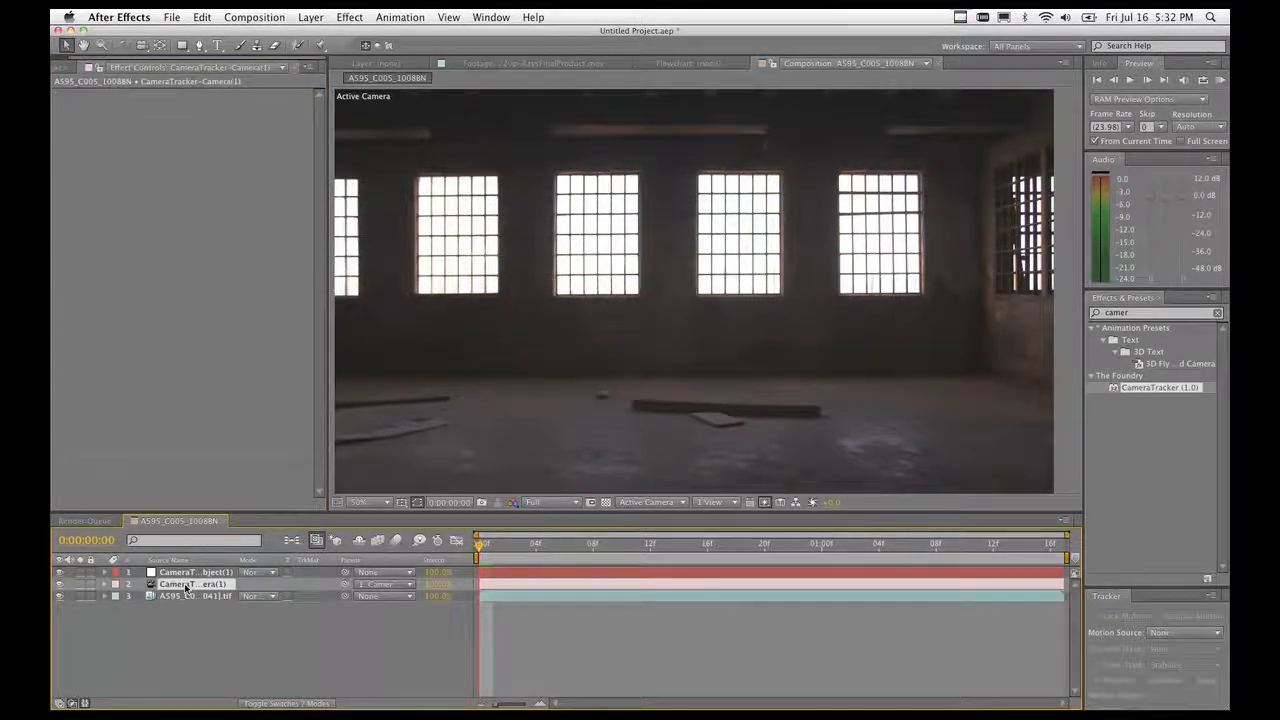
left_click(188, 574)
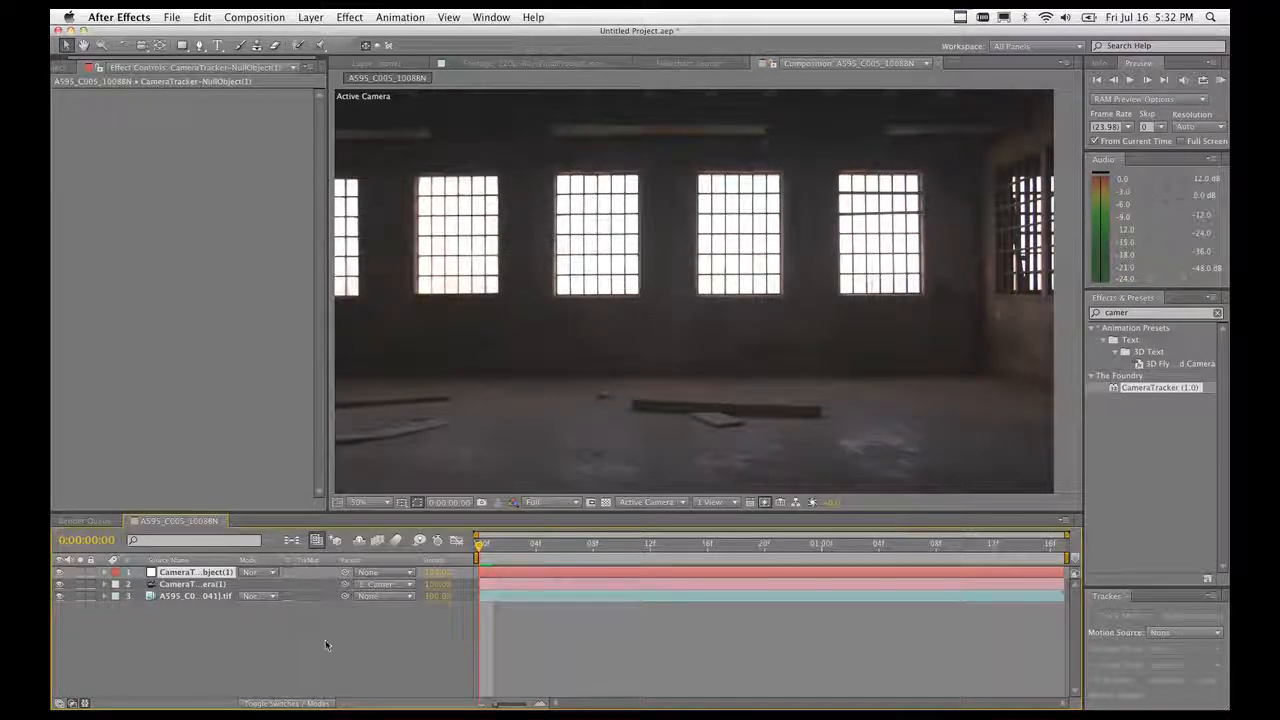
left_click(192, 596)
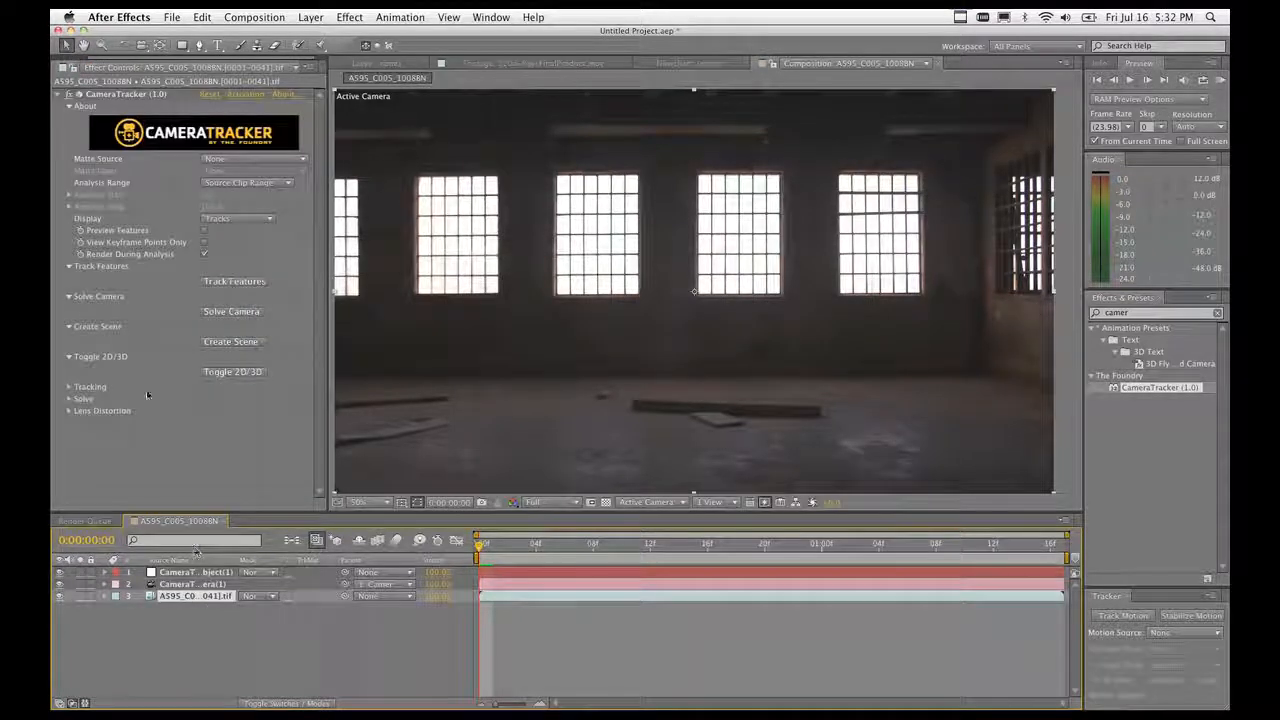
Display the tracks and select those at the lower-left and upper-right corners of three windows plus the pillar track, ending on frame 0:00:01:12.
left_click(134, 94)
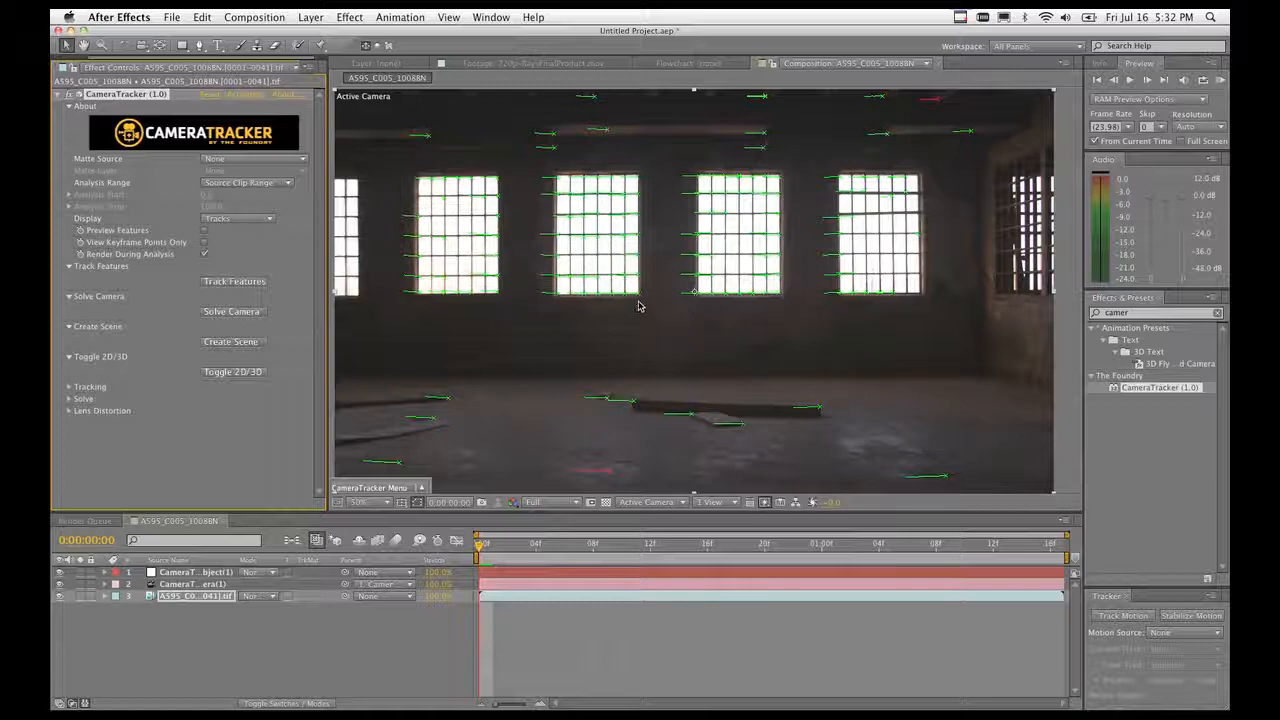
mouse_move(640, 297)
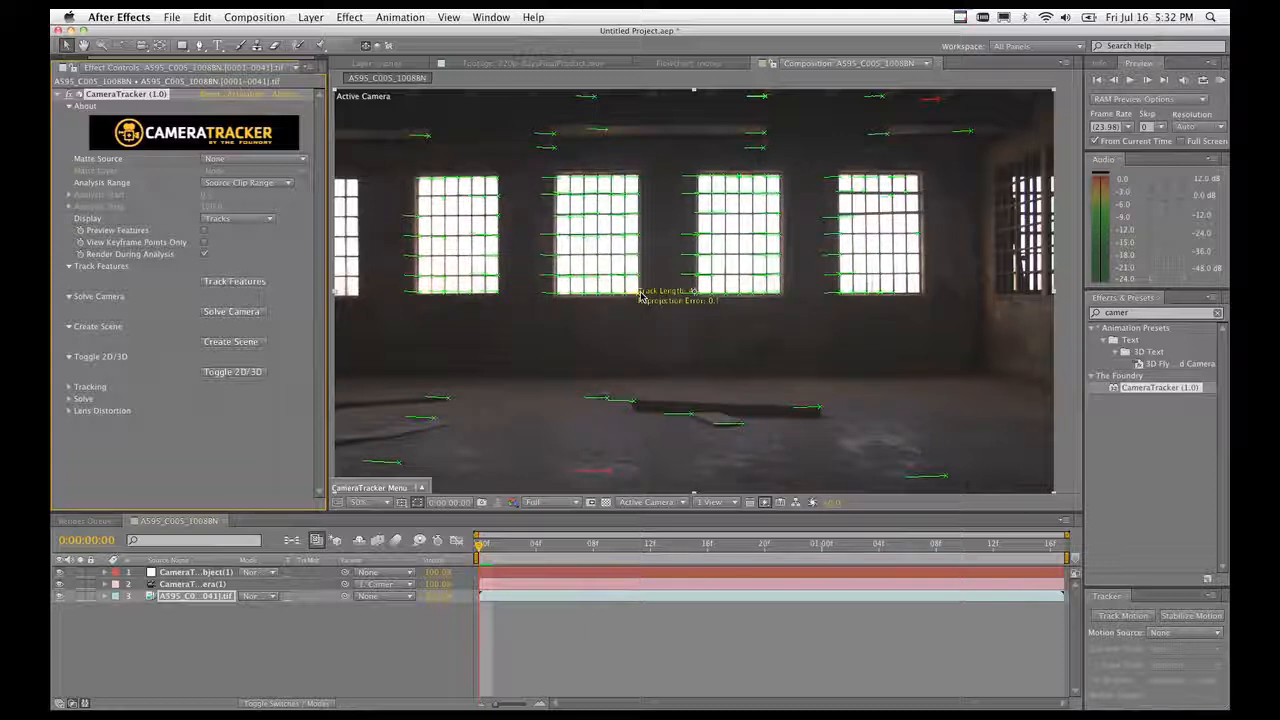
left_click_drag(602, 546, 1040, 546)
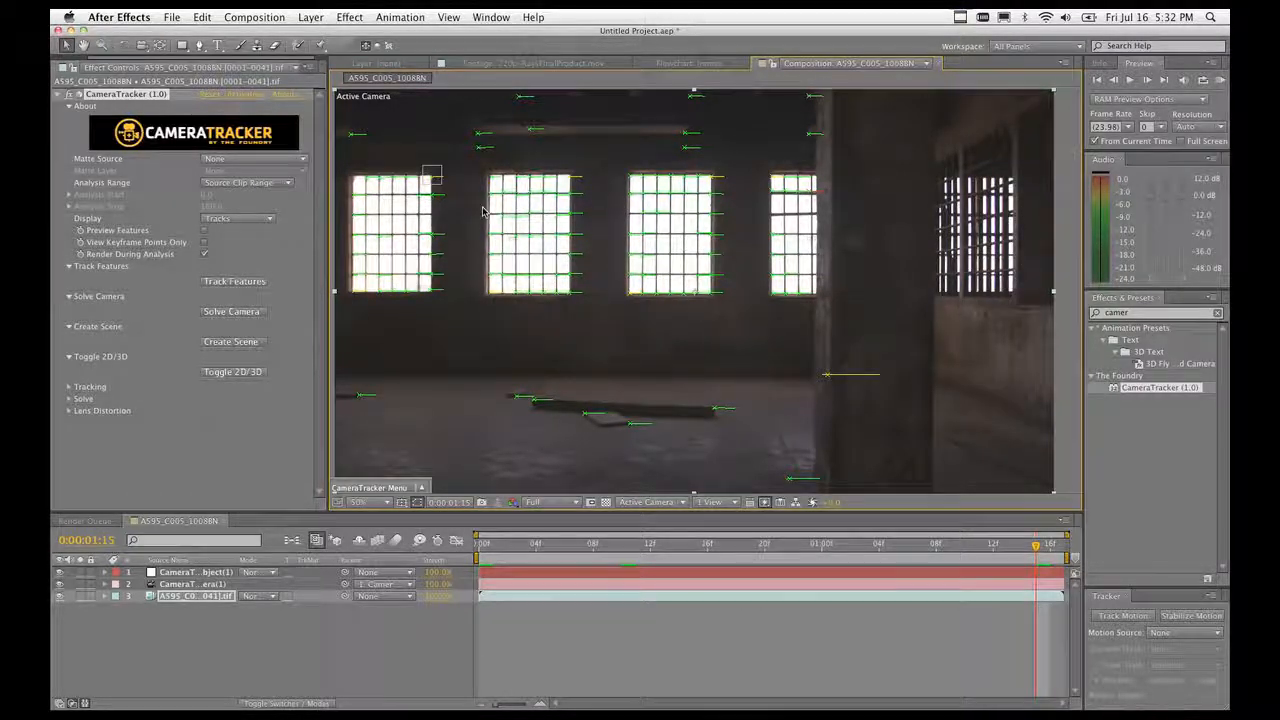
left_click_drag(1036, 547, 396, 552)
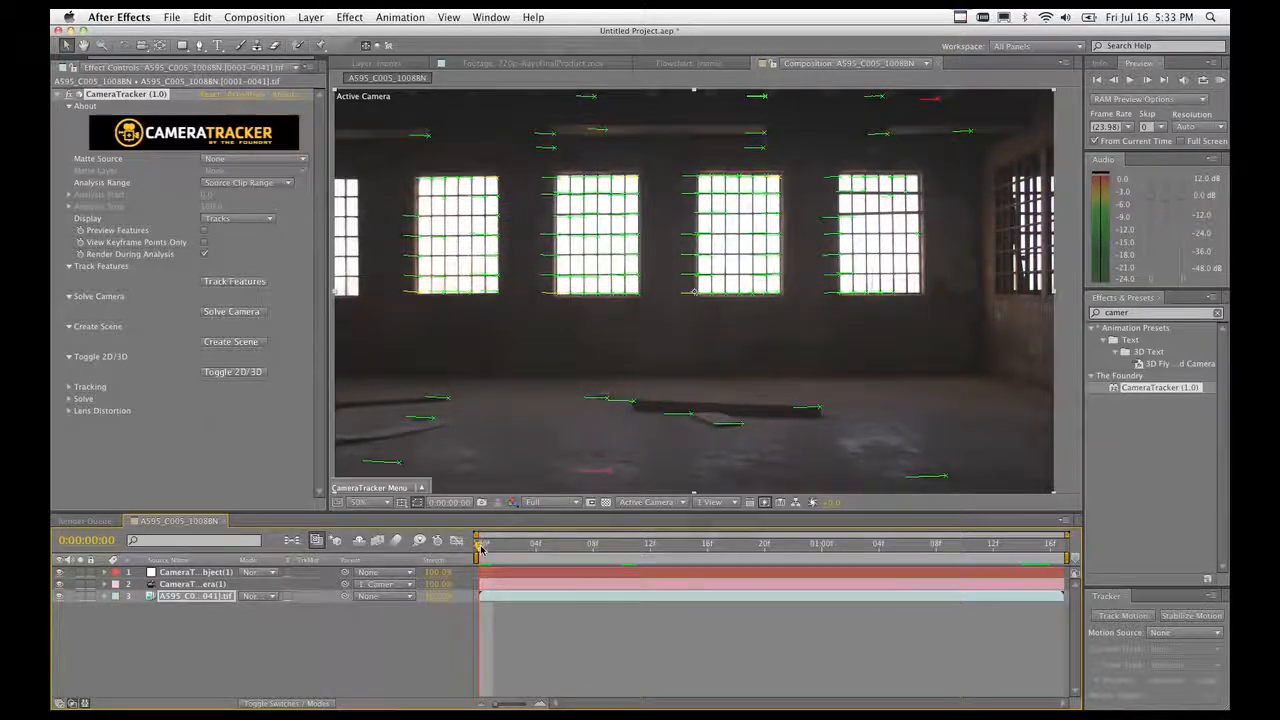
left_click_drag(481, 546, 993, 581)
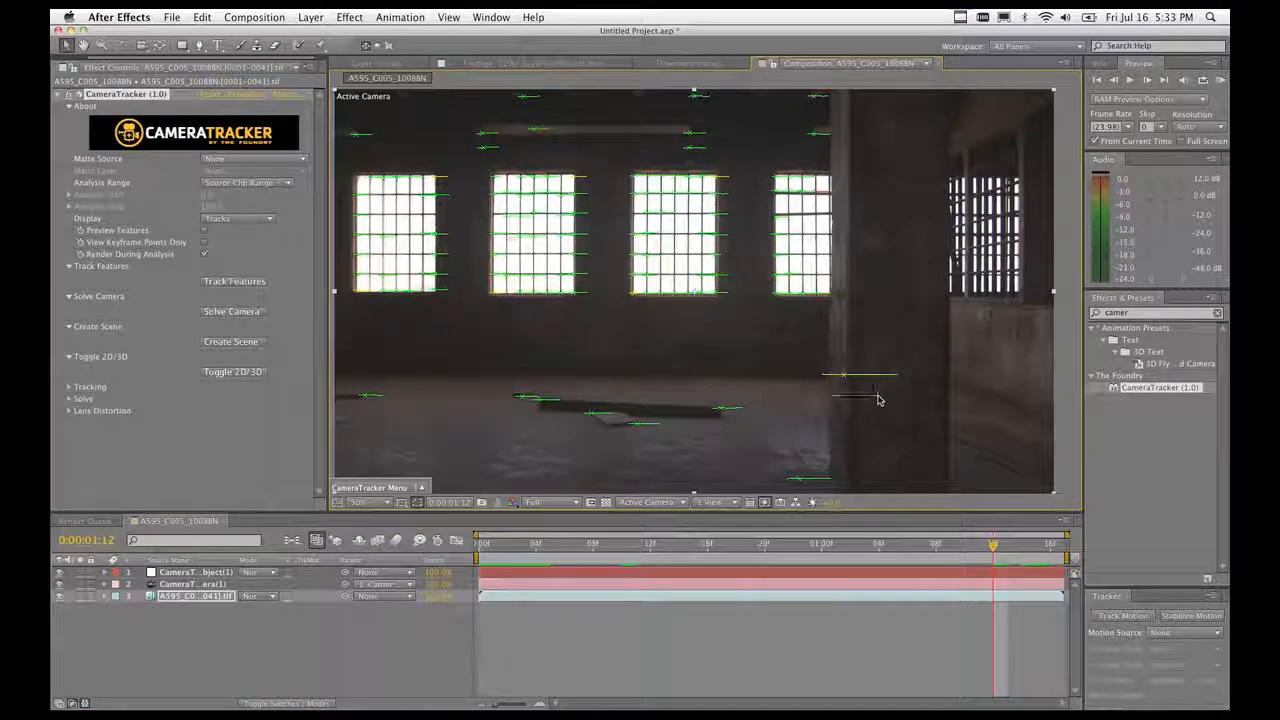
Try creating a single null object from all selected tracks, scrub to check it, and undo it.
right_click(845, 378)
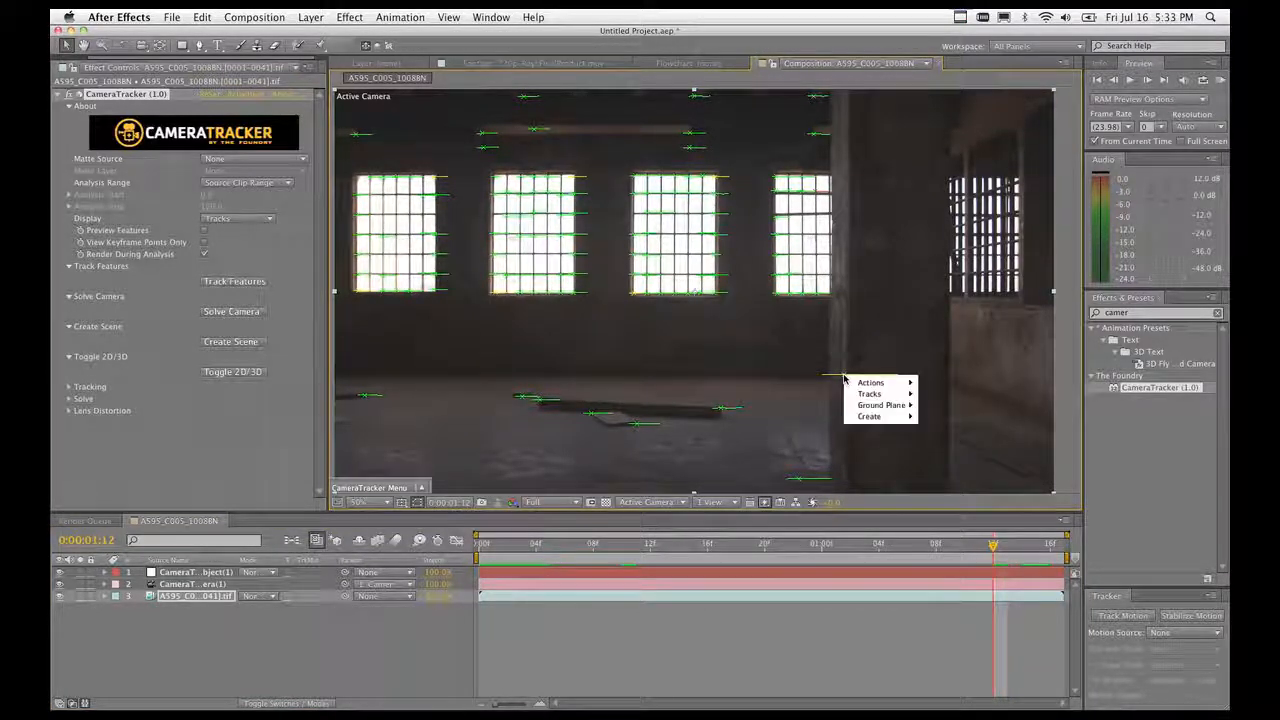
mouse_move(892, 408)
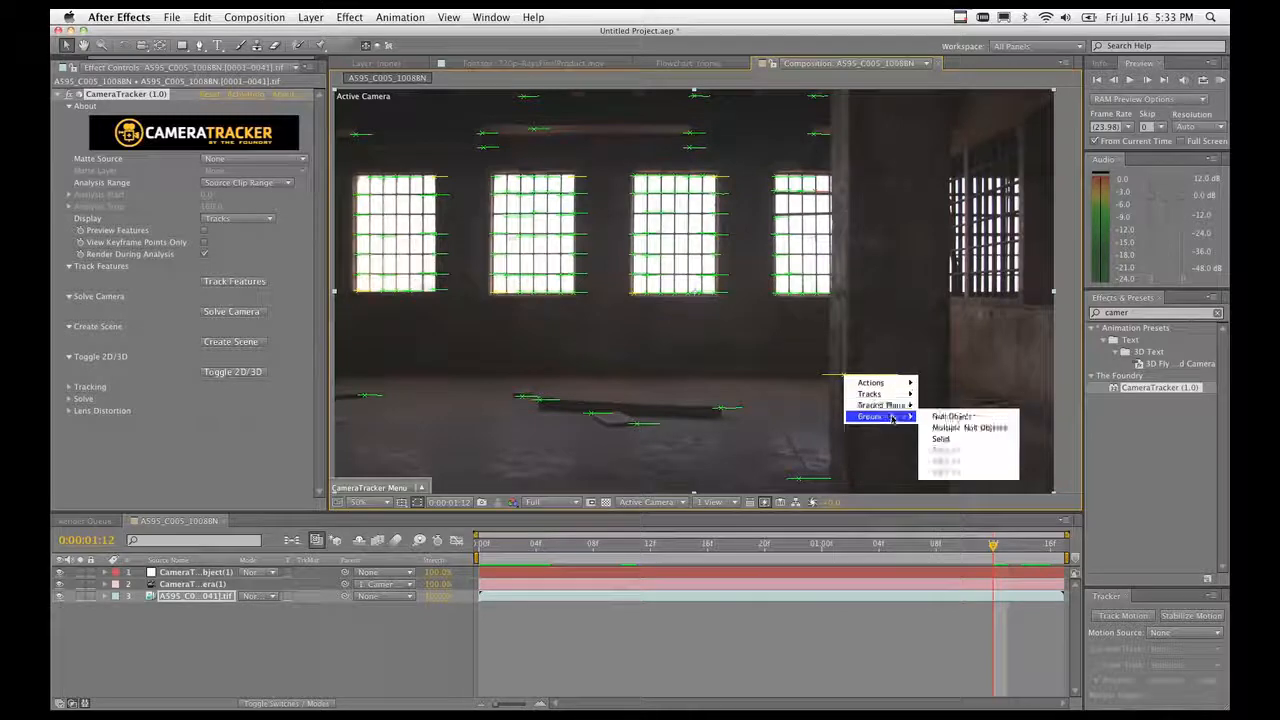
left_click(958, 418)
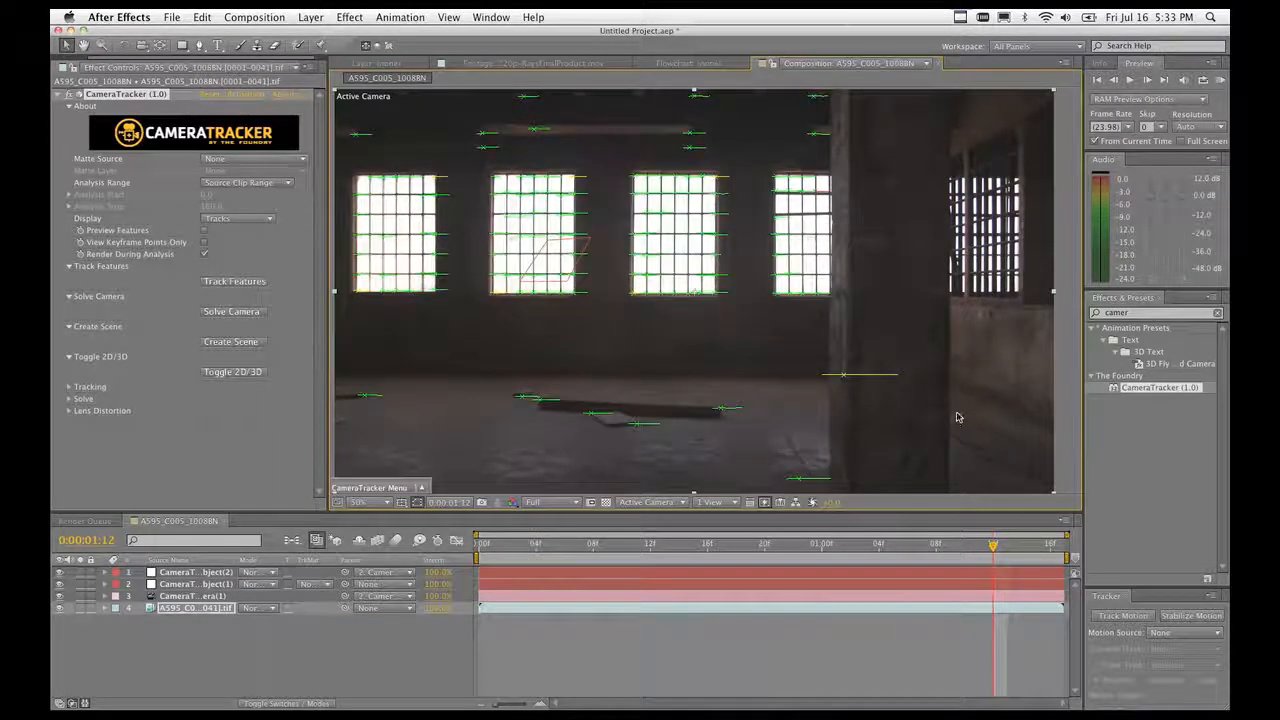
left_click_drag(993, 545, 577, 547)
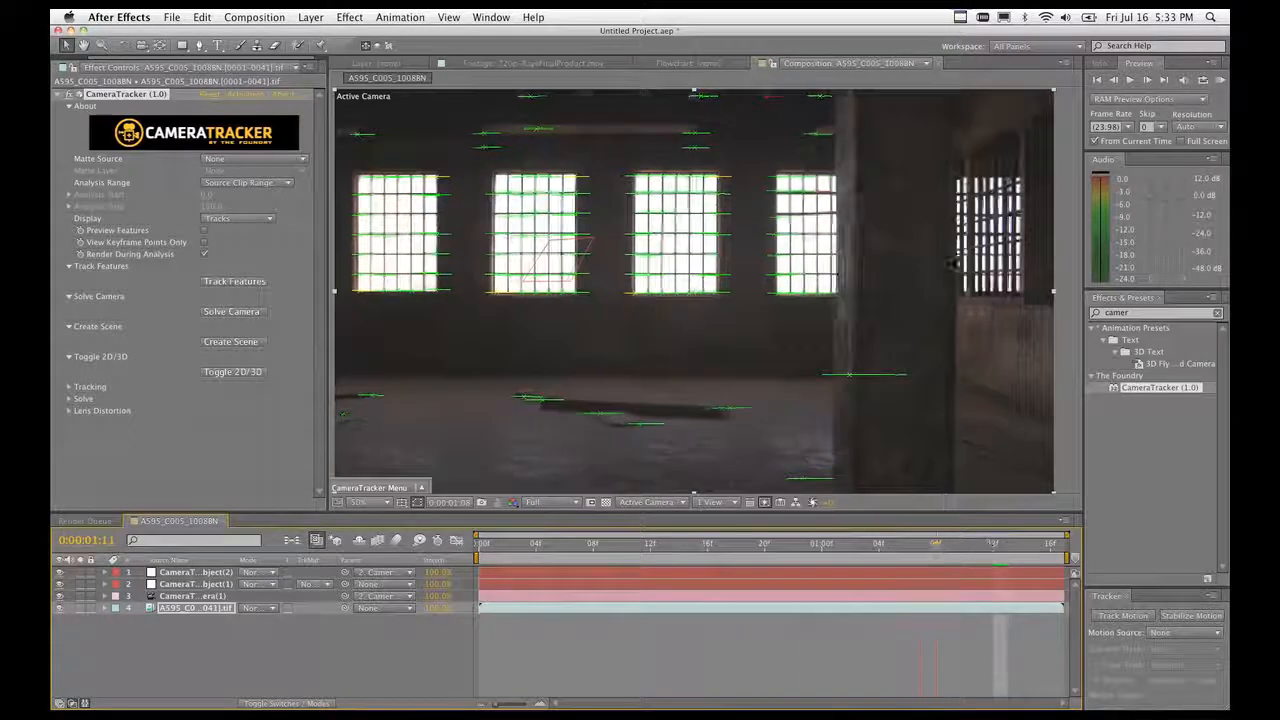
key("ctrl+z")
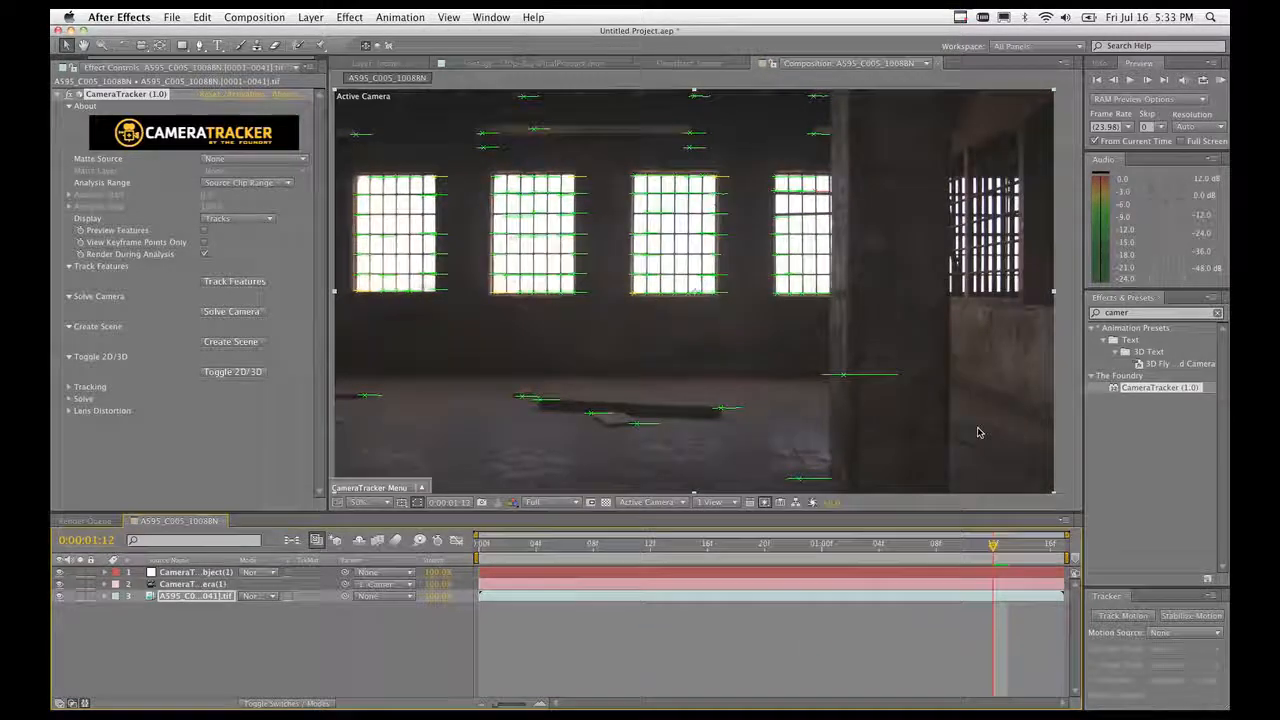
Create multiple null objects from the selected tracks and preview how they follow the footage, ending on the first frame.
right_click(843, 378)
mouse_move(885, 416)
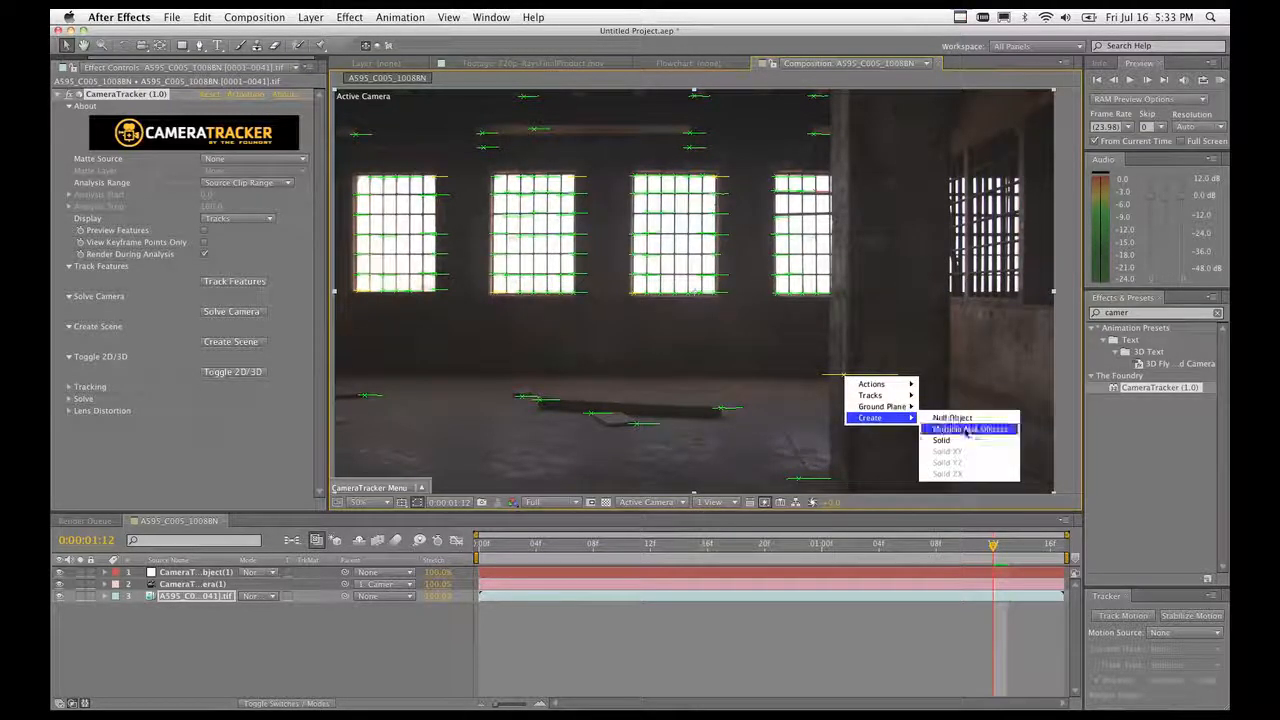
left_click(965, 430)
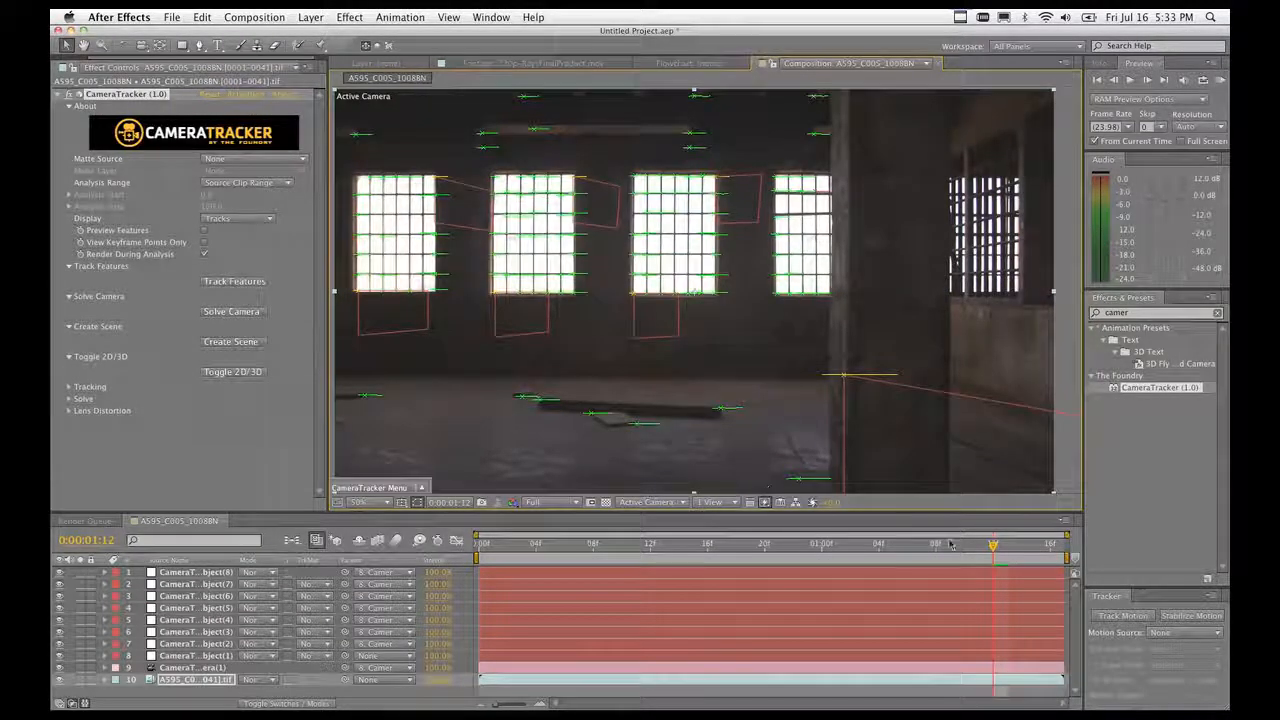
left_click_drag(993, 553, 594, 548)
key("space")
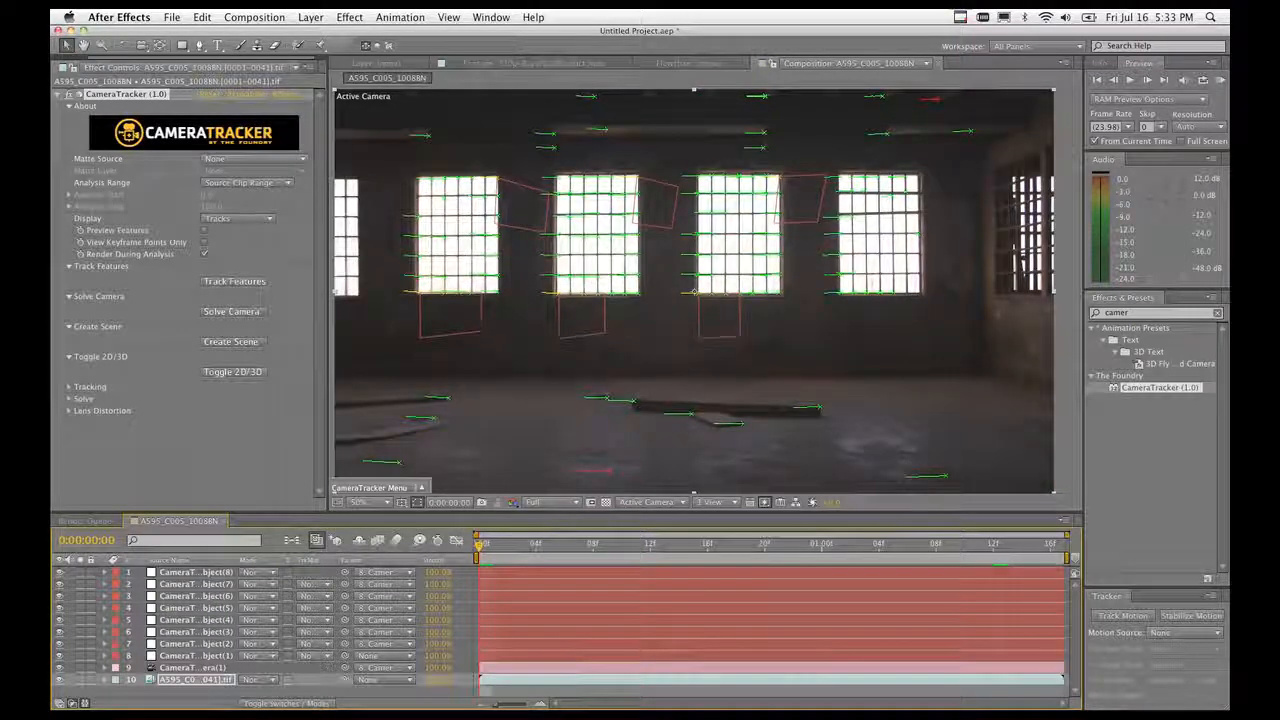
Show the layer switches and view the composition from Custom View 1, hiding and reshowing the footage layer.
left_click(300, 704)
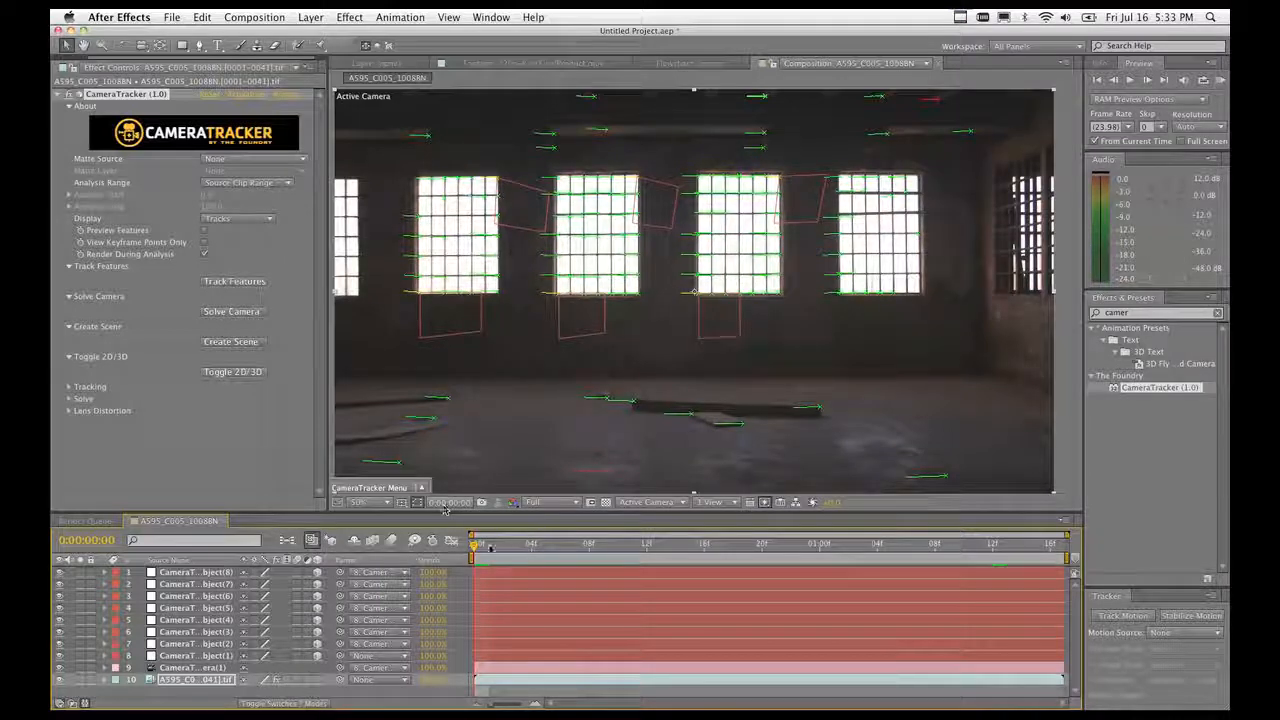
left_click_drag(478, 547, 485, 578)
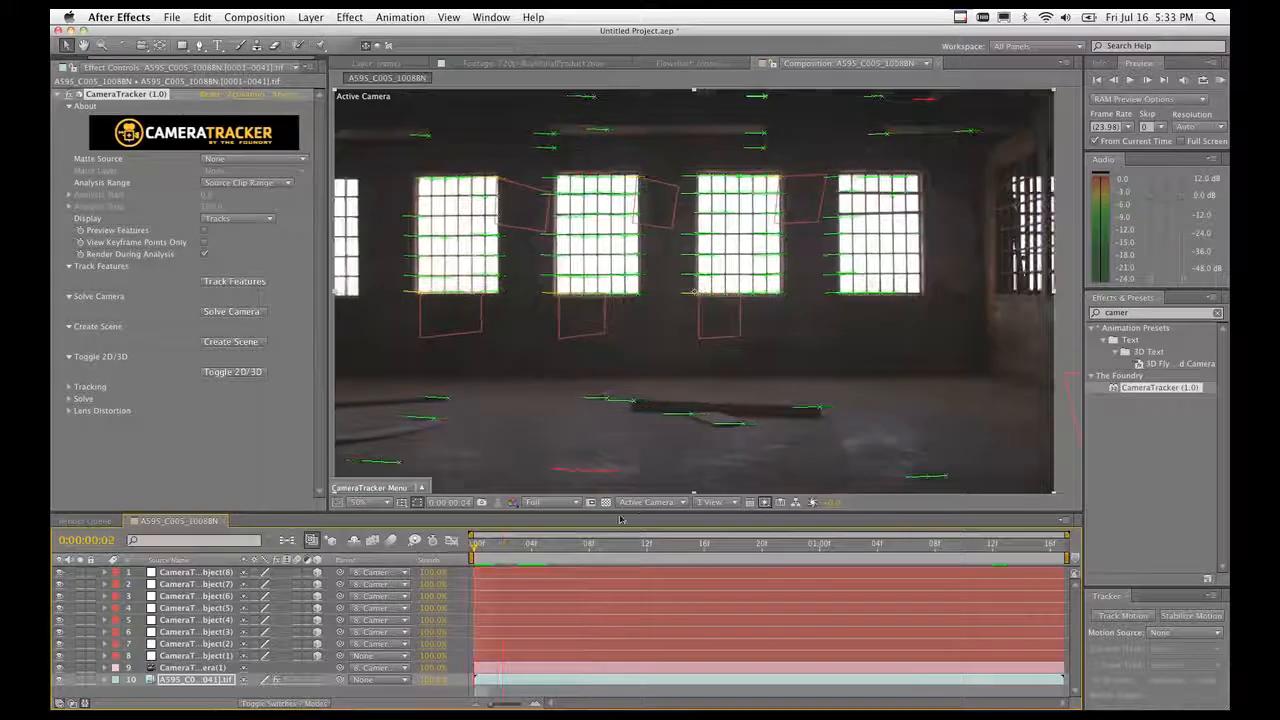
left_click(650, 502)
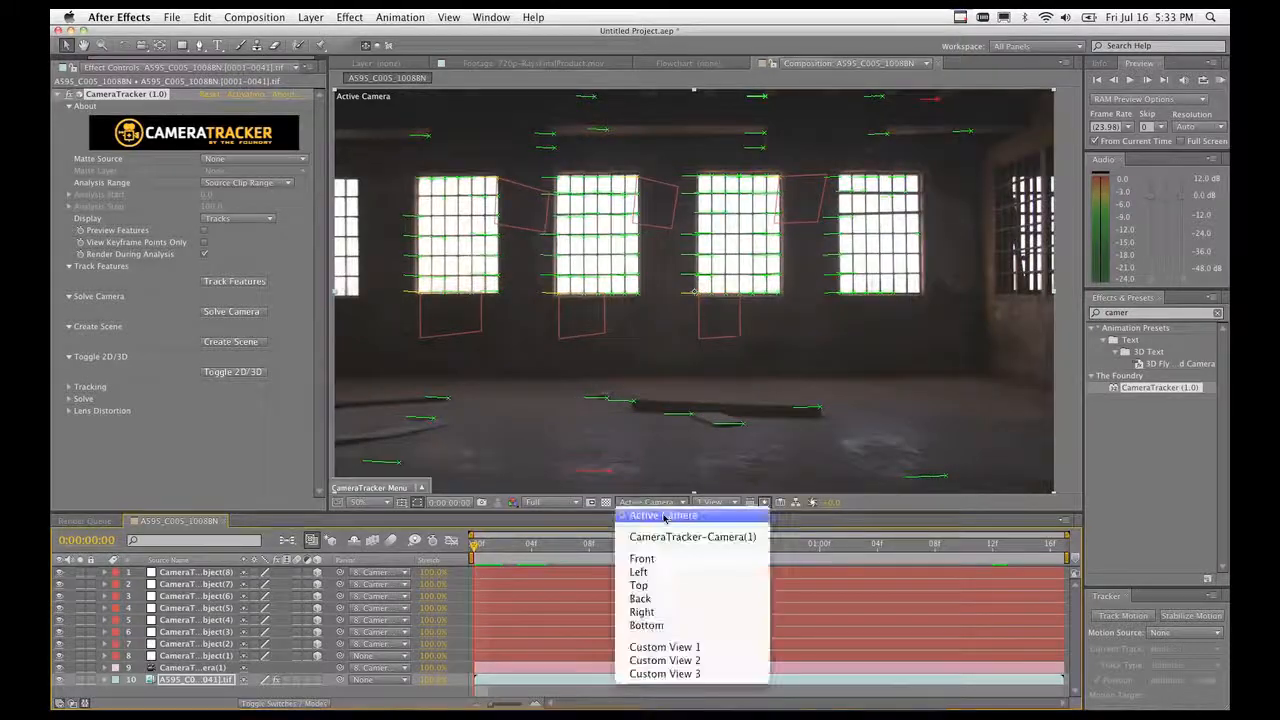
left_click(690, 647)
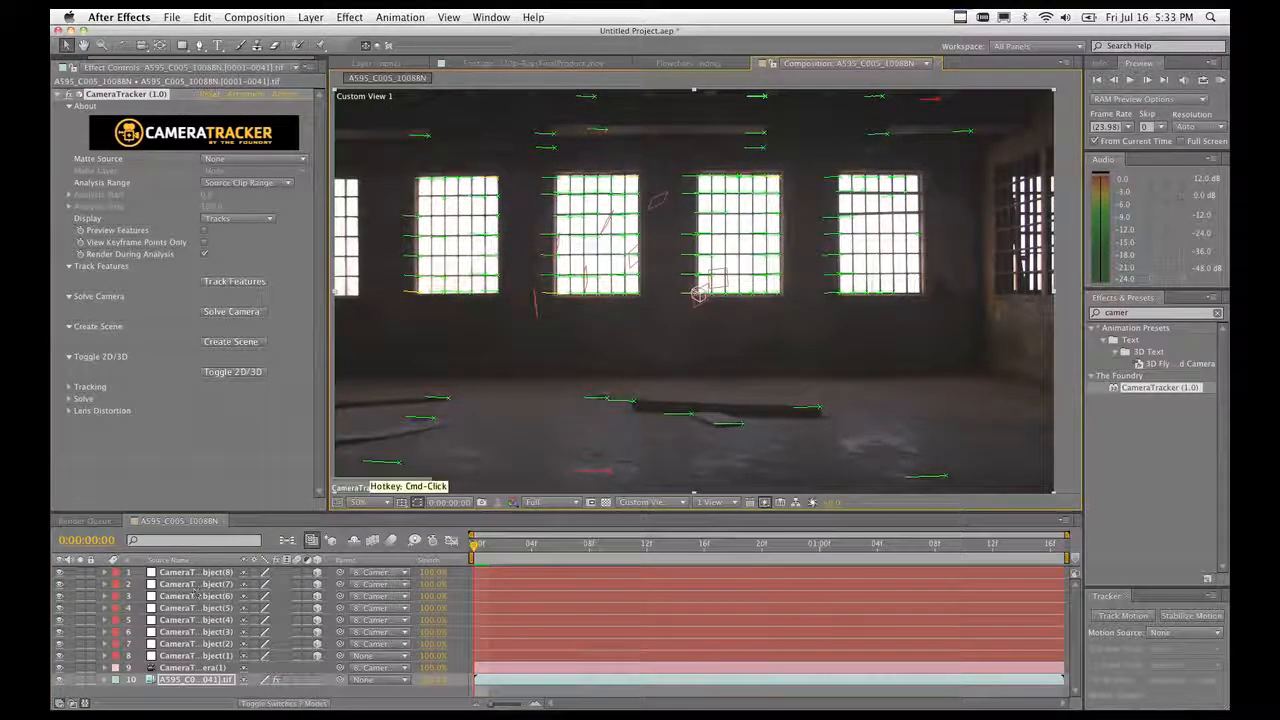
left_click(59, 680)
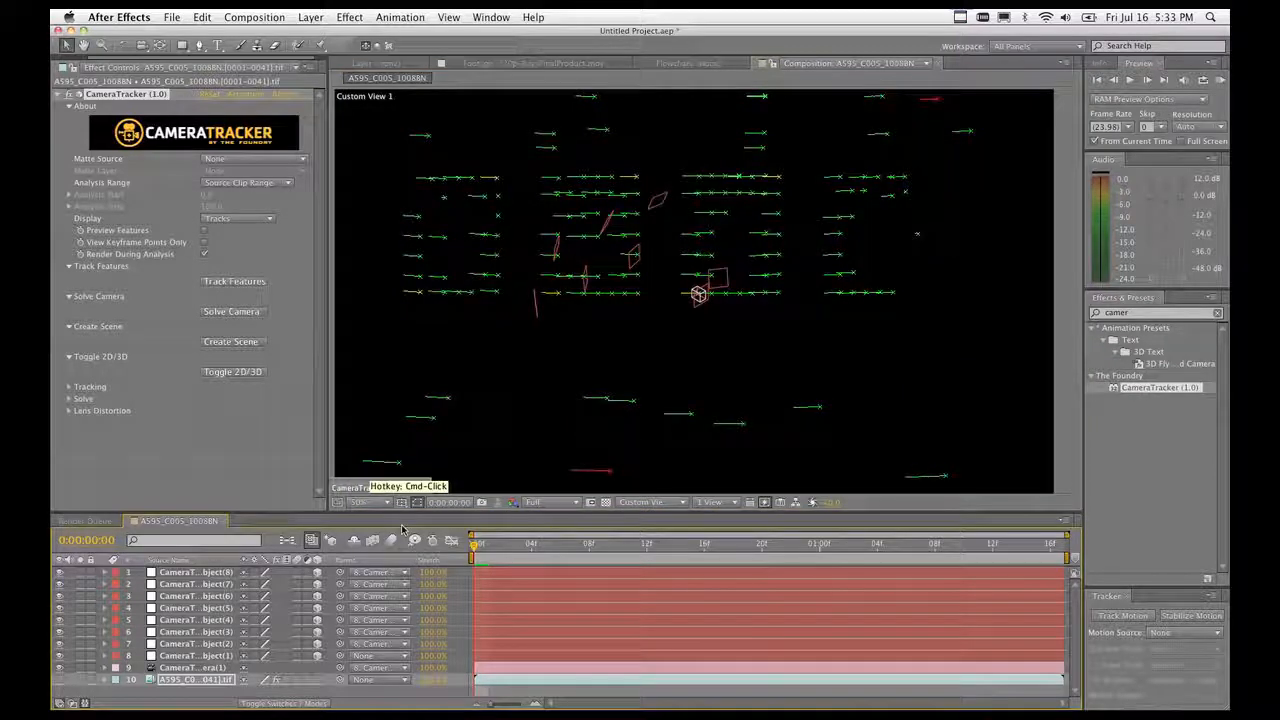
left_click(59, 680)
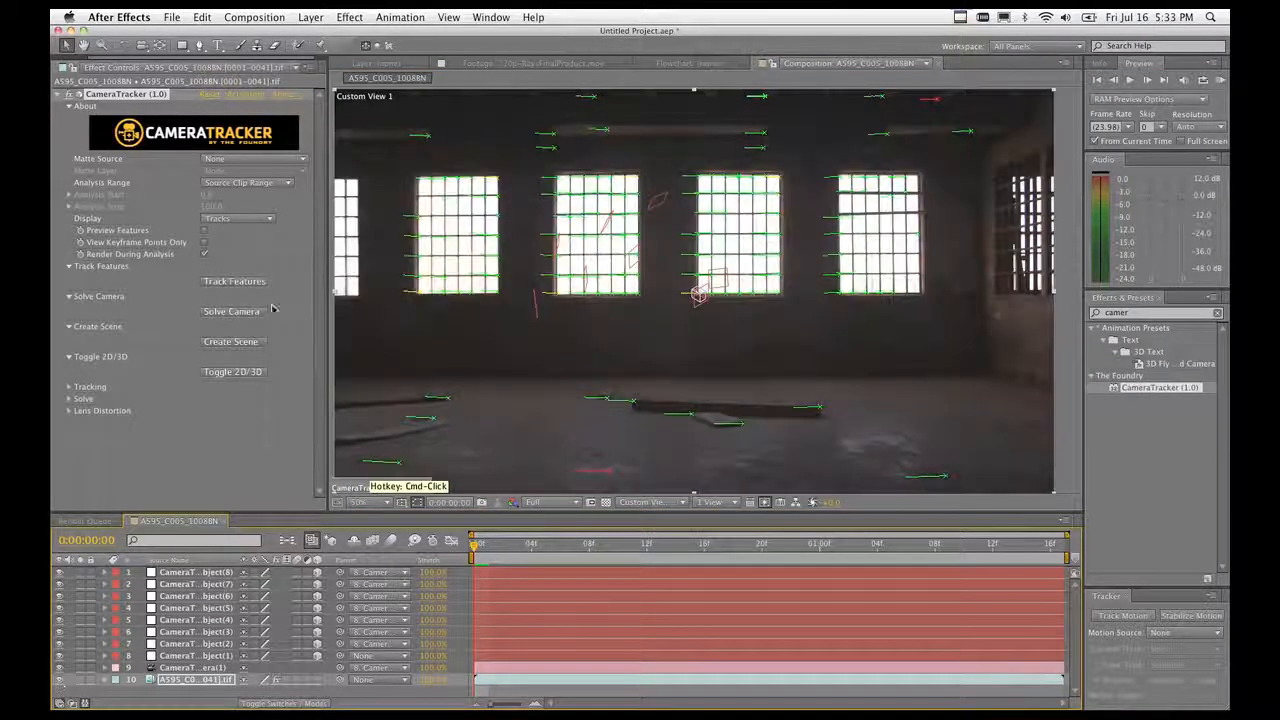
Toggle CameraTracker to its 3D point display and examine the camera's movement through 0:00:00:21, ending on the first frame.
left_click(232, 371)
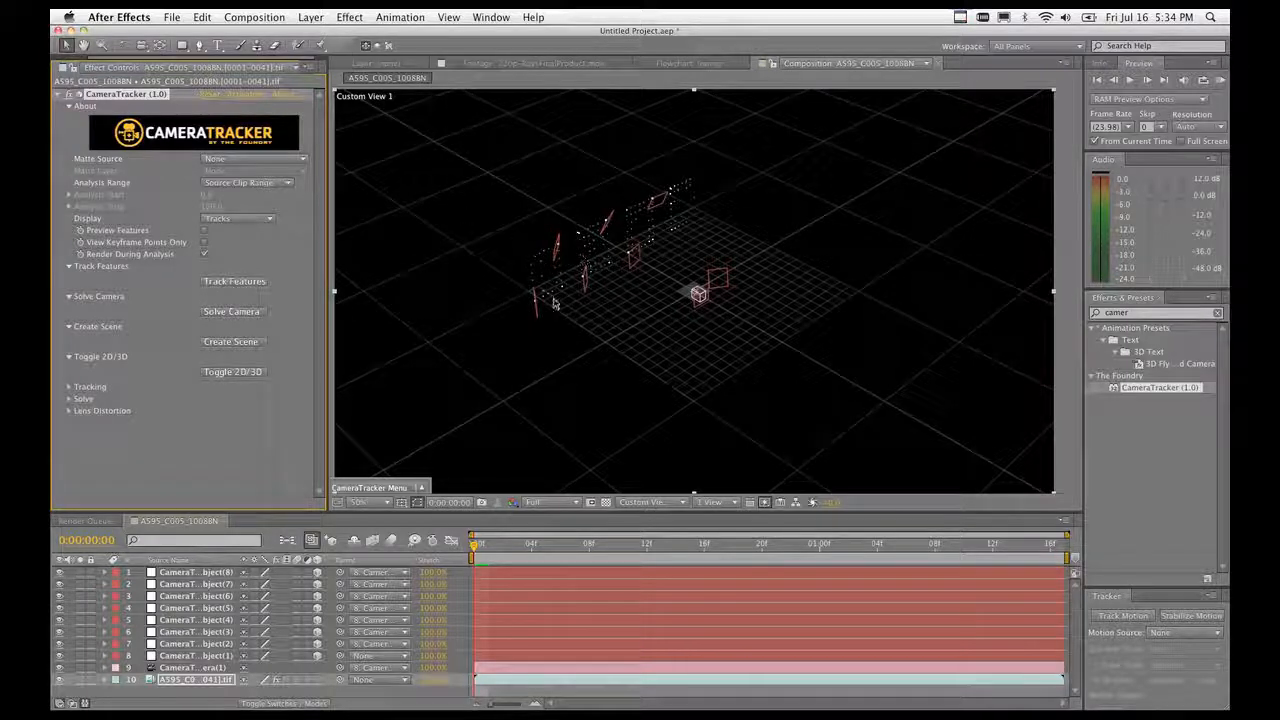
scroll(740, 298, "up", 4)
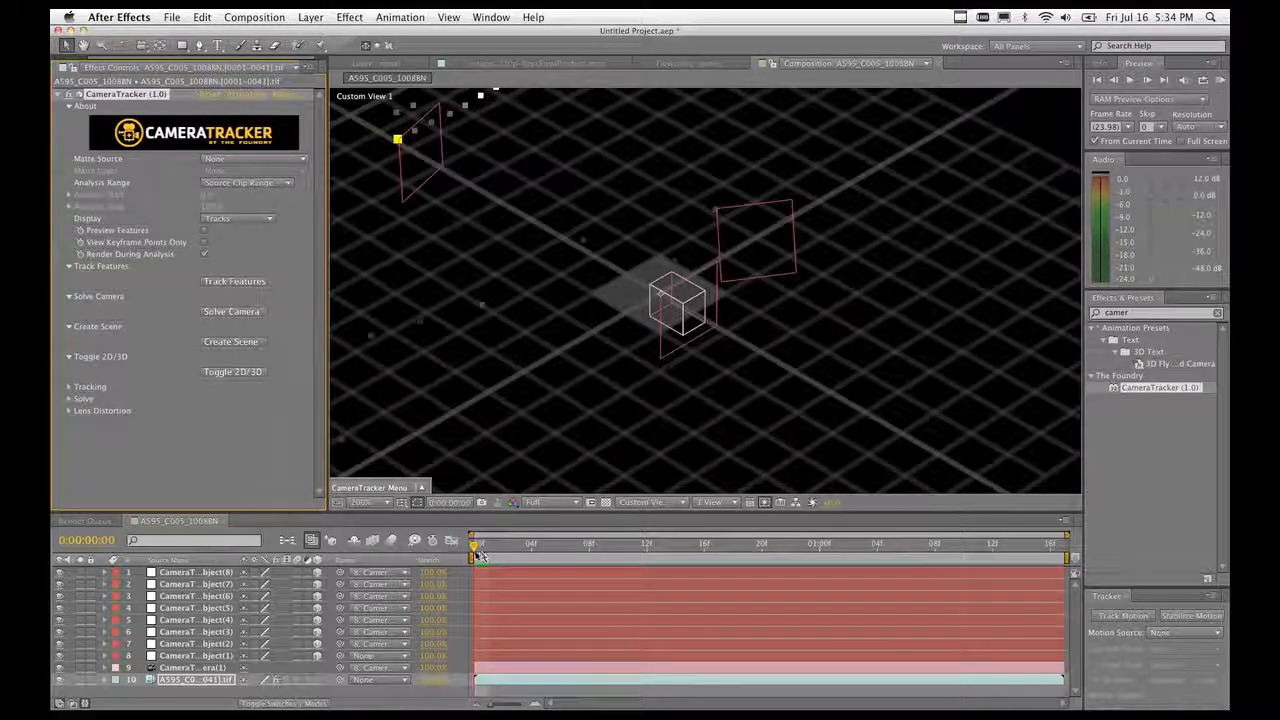
left_click_drag(475, 548, 776, 557)
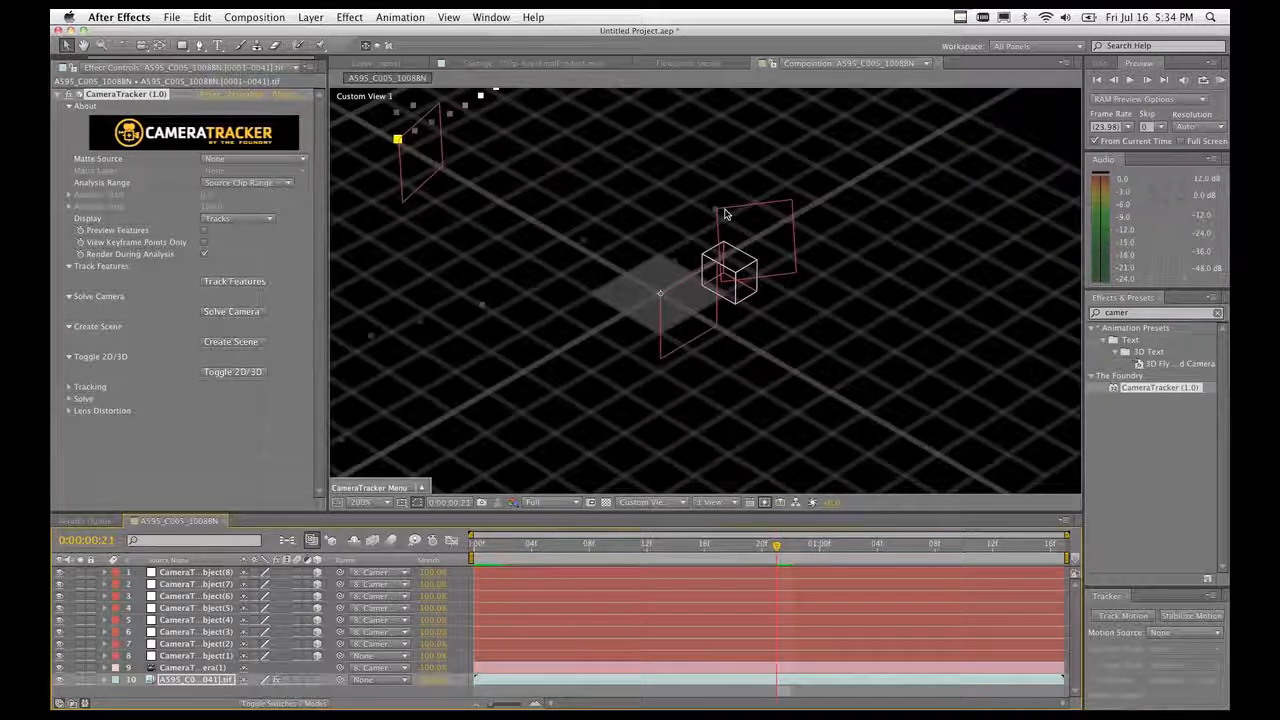
scroll(541, 261, "down", 1)
scroll(565, 311, "down", 1)
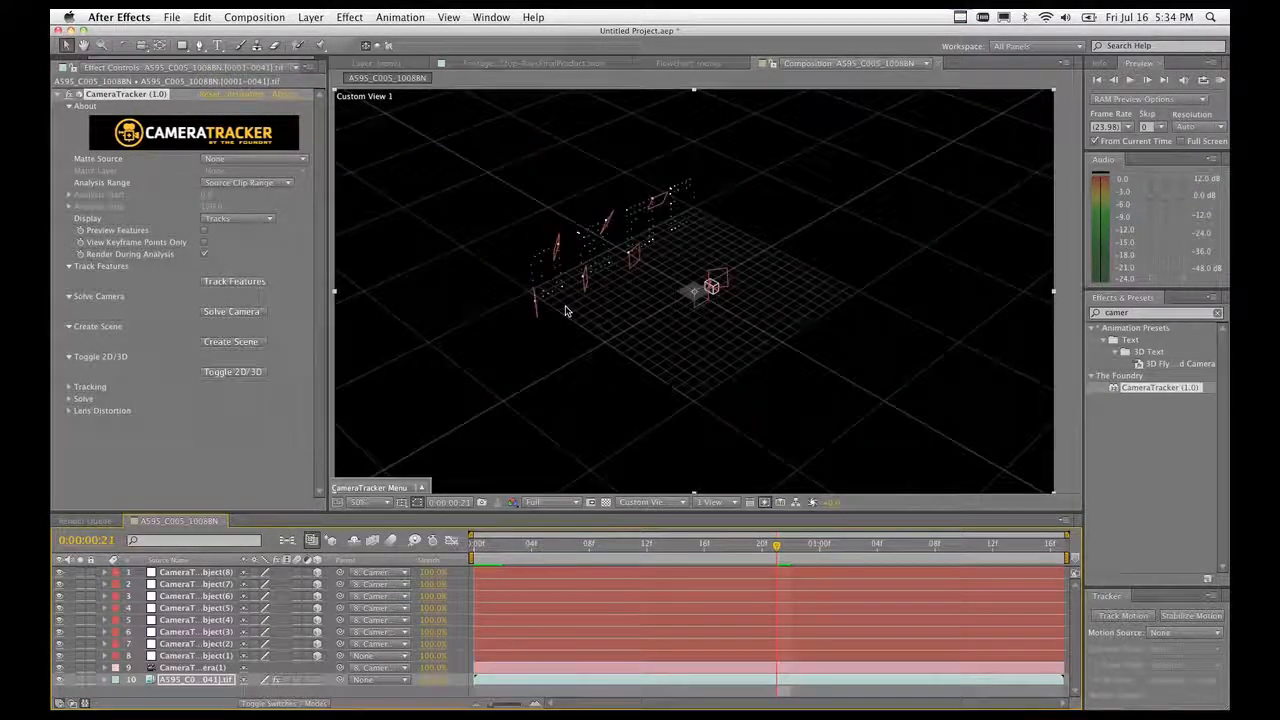
left_click_drag(778, 555, 372, 568)
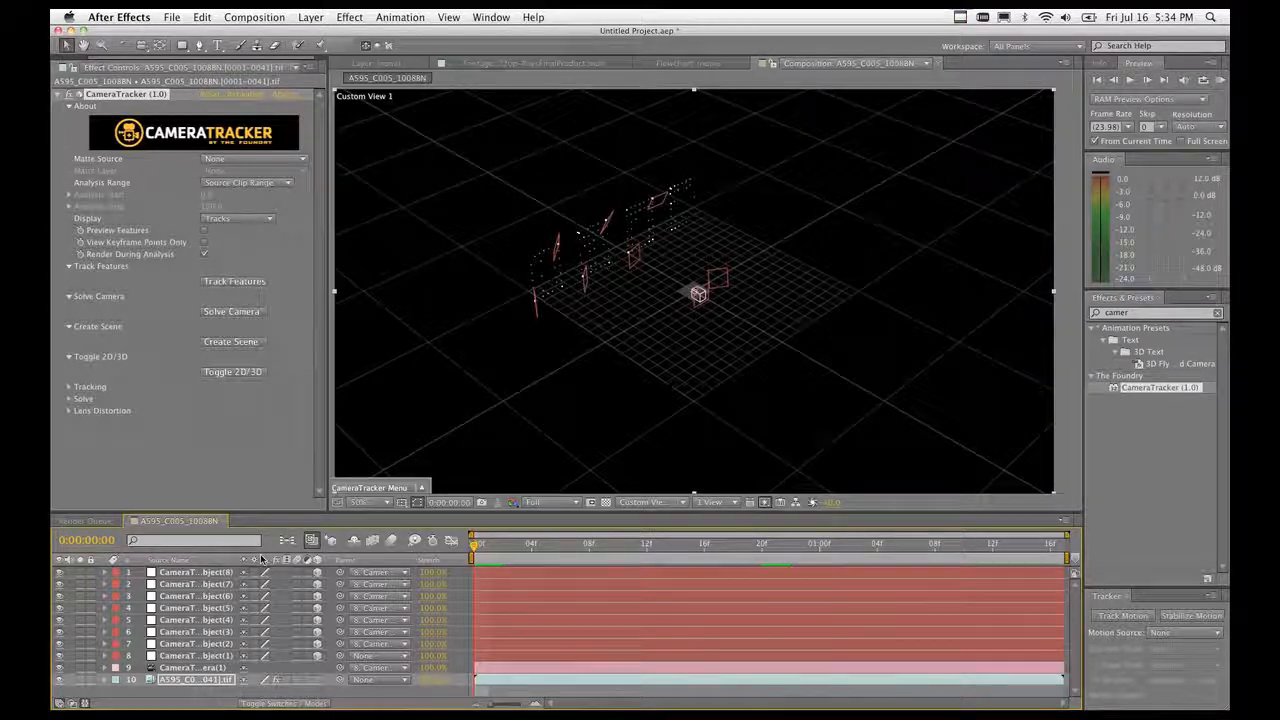
Try scaling the parent null CameraTracker-NullObject(1) up to about 210% to resize the scene, and undo the scaling.
left_click(198, 656)
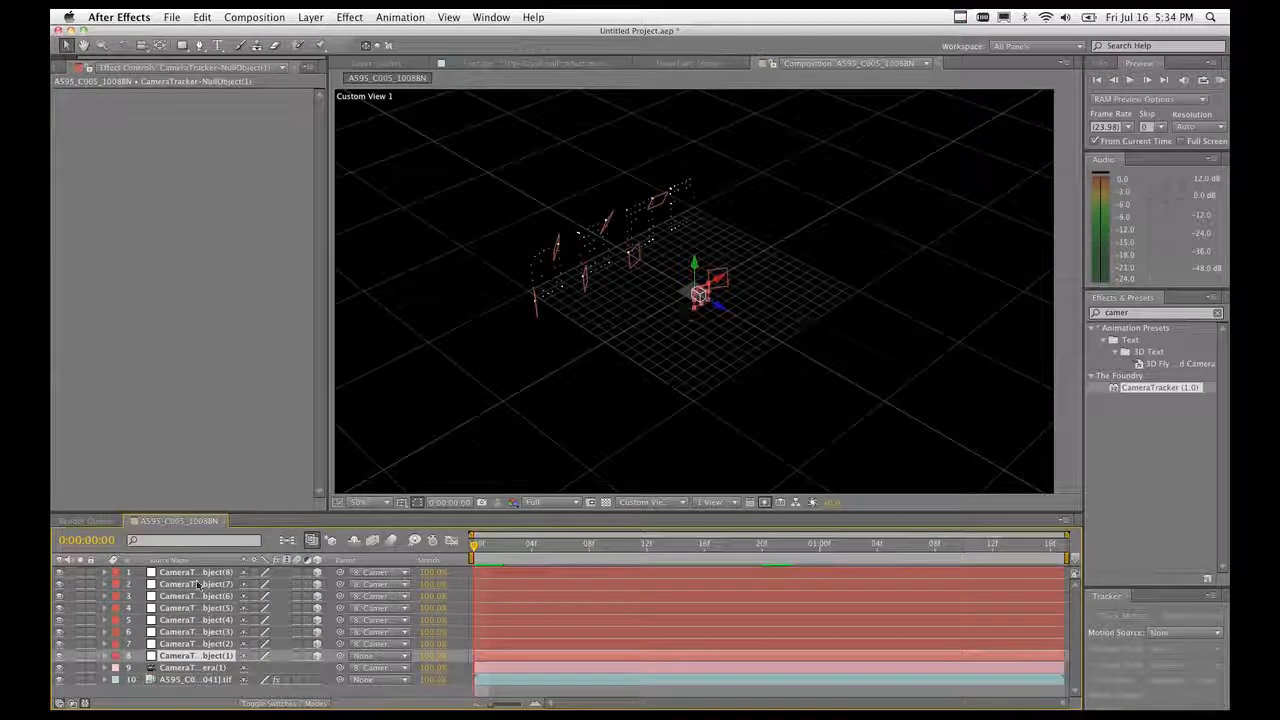
key("s")
left_click_drag(285, 668, 364, 669)
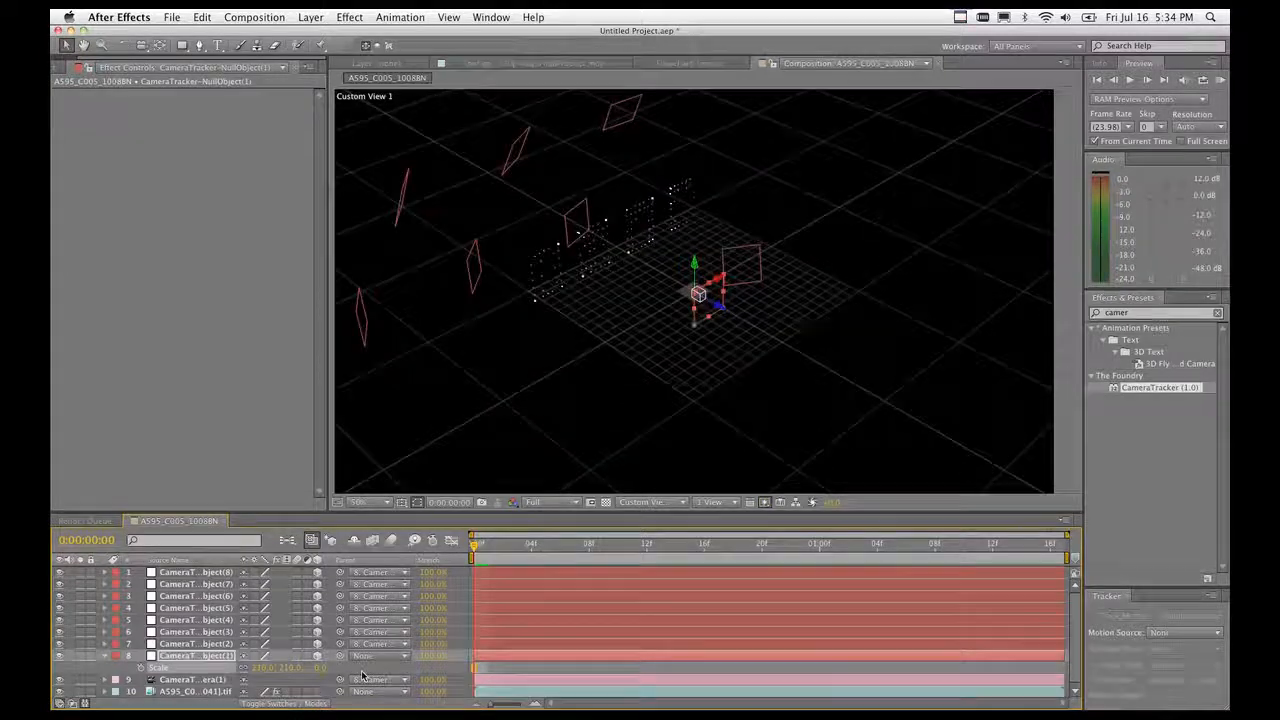
key("super+z")
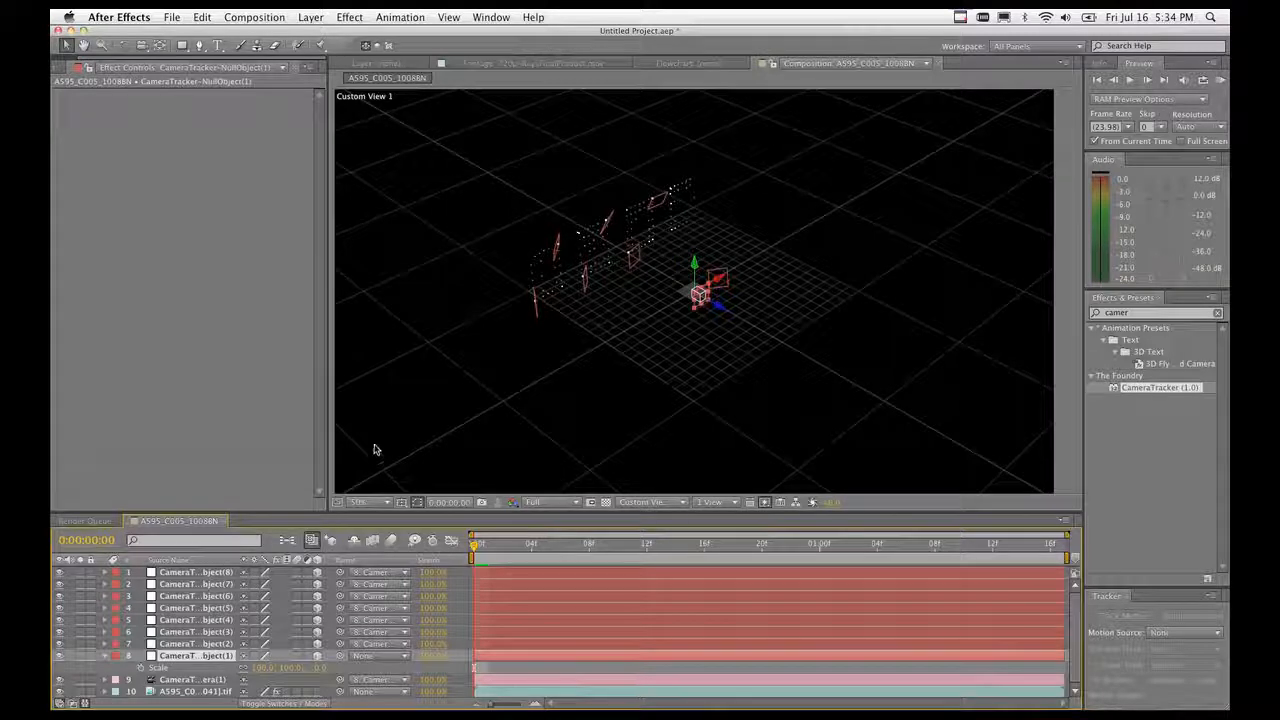
Toggle CameraTracker on the footage layer back to its 2D track display and view the composition through the Active Camera.
left_click(192, 680)
left_click(190, 691)
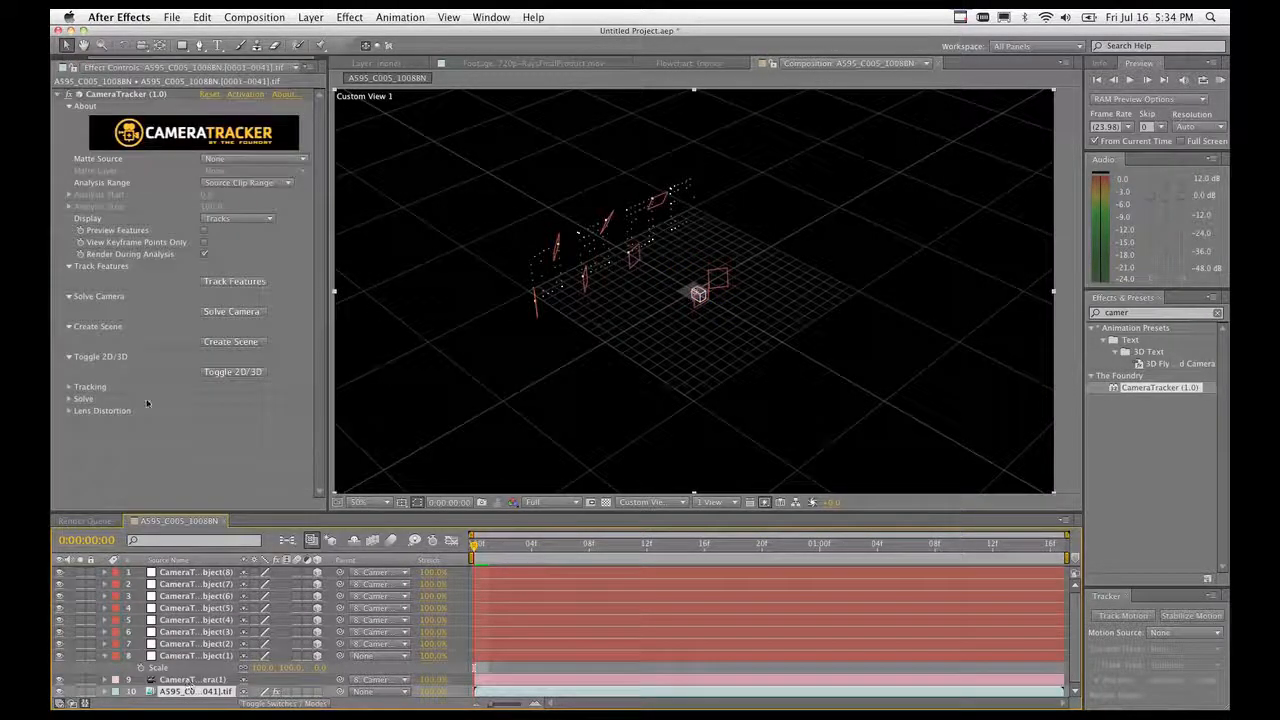
left_click(254, 375)
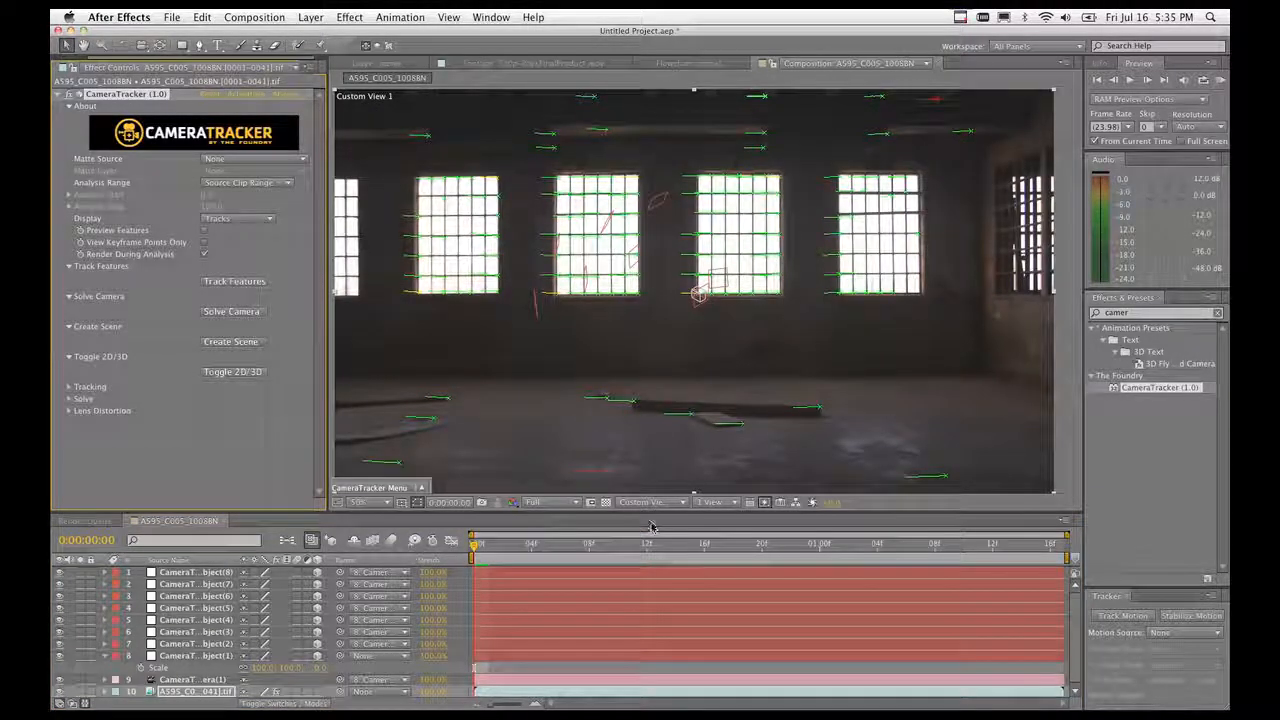
left_click(651, 503)
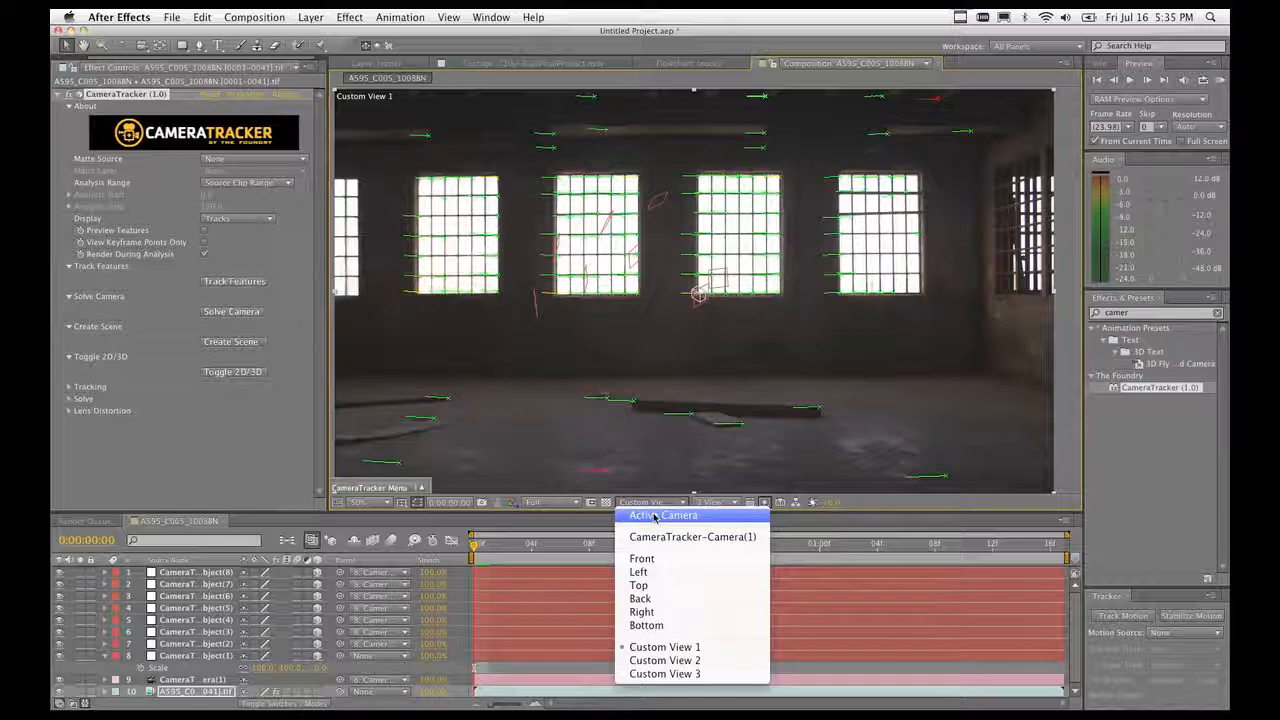
left_click(665, 515)
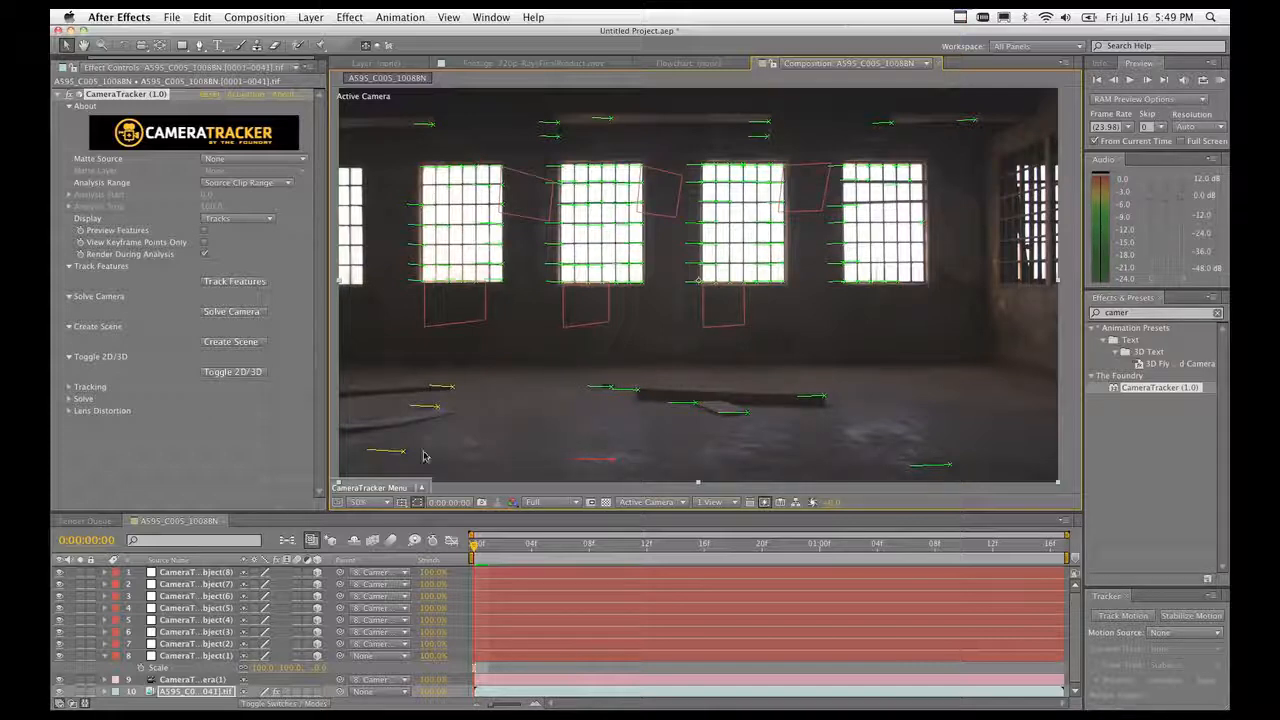
Scrub to 0:00:01:16 to check how the nulls follow the window corners, and return to the first frame.
mouse_move(430, 409)
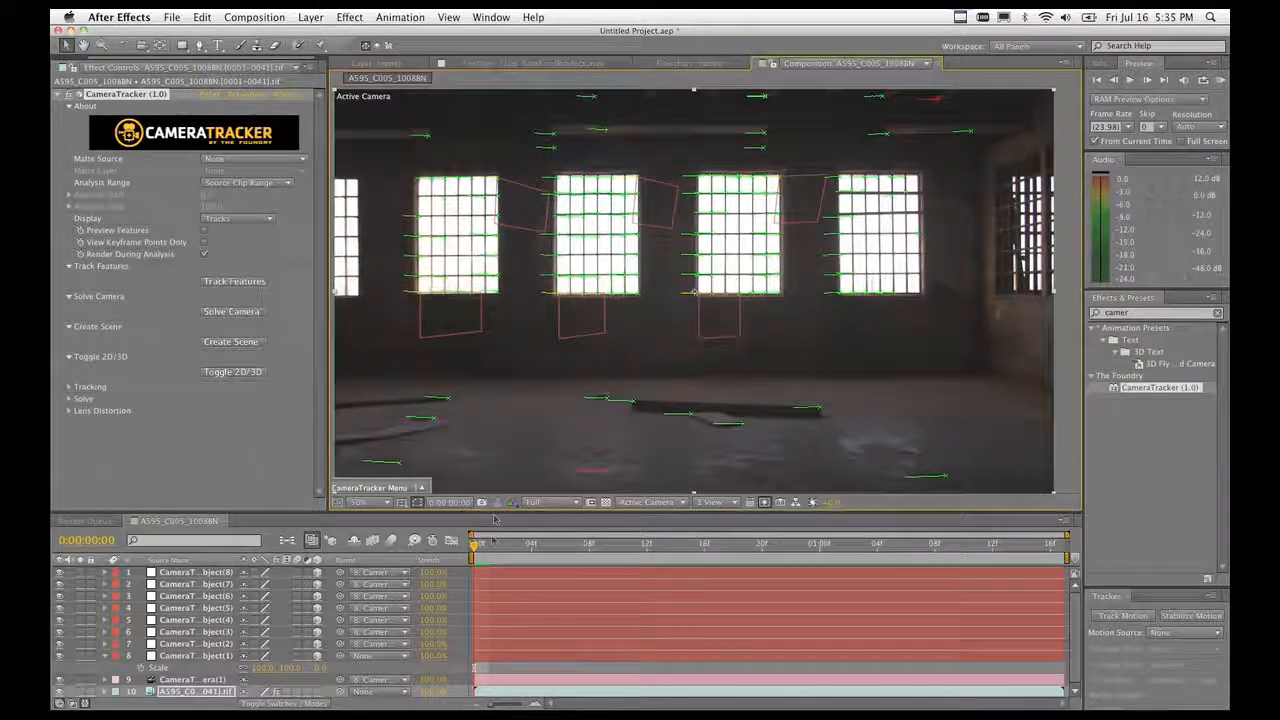
left_click(537, 545)
left_click_drag(537, 545, 1064, 548)
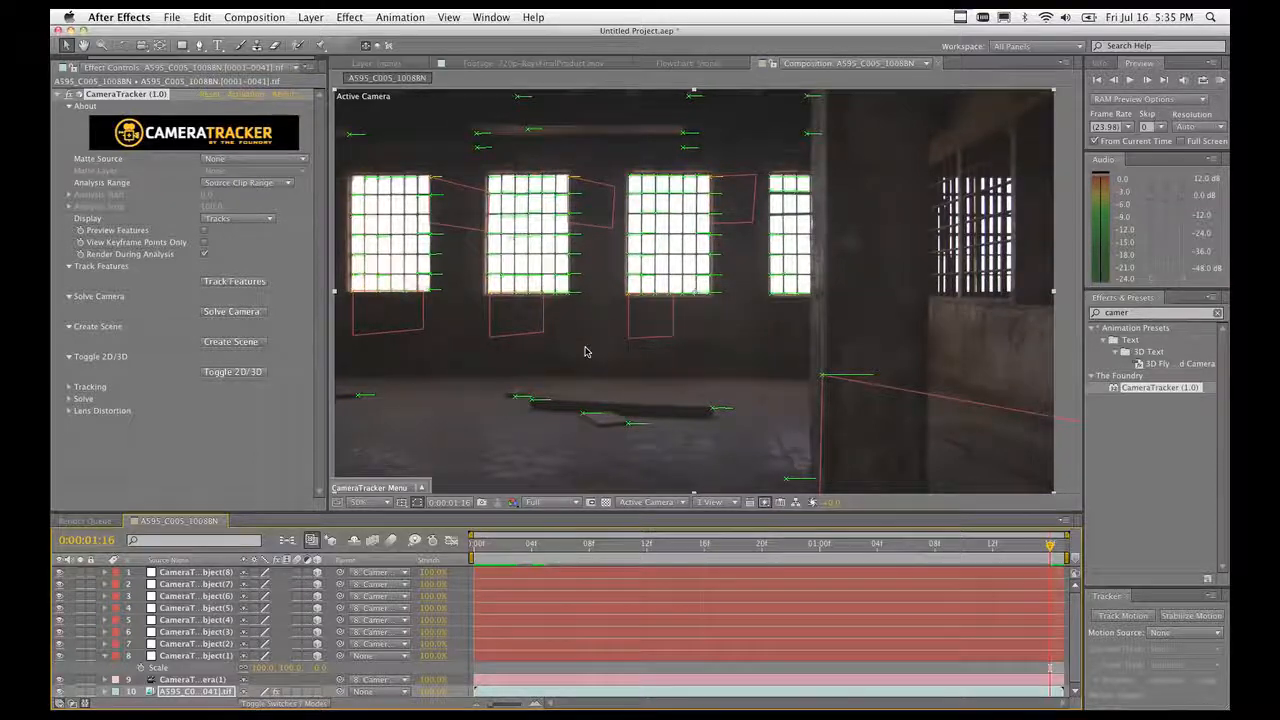
mouse_move(664, 297)
mouse_move(560, 319)
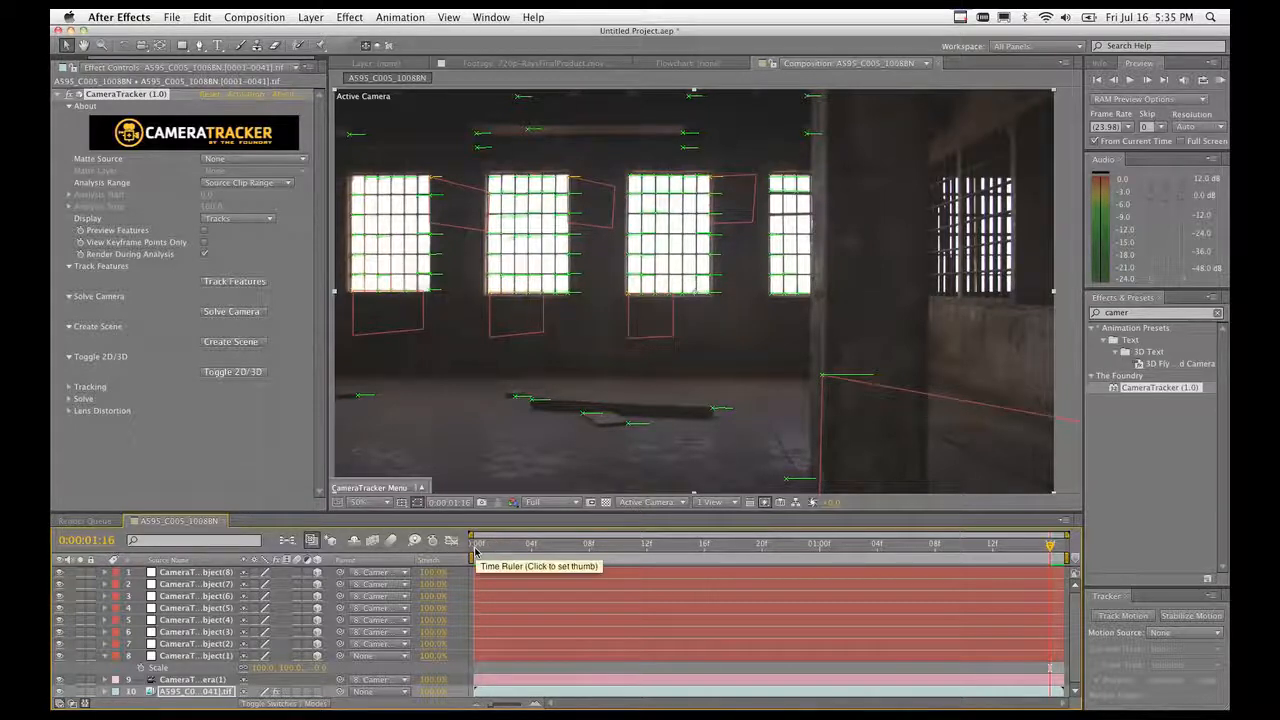
left_click(475, 545)
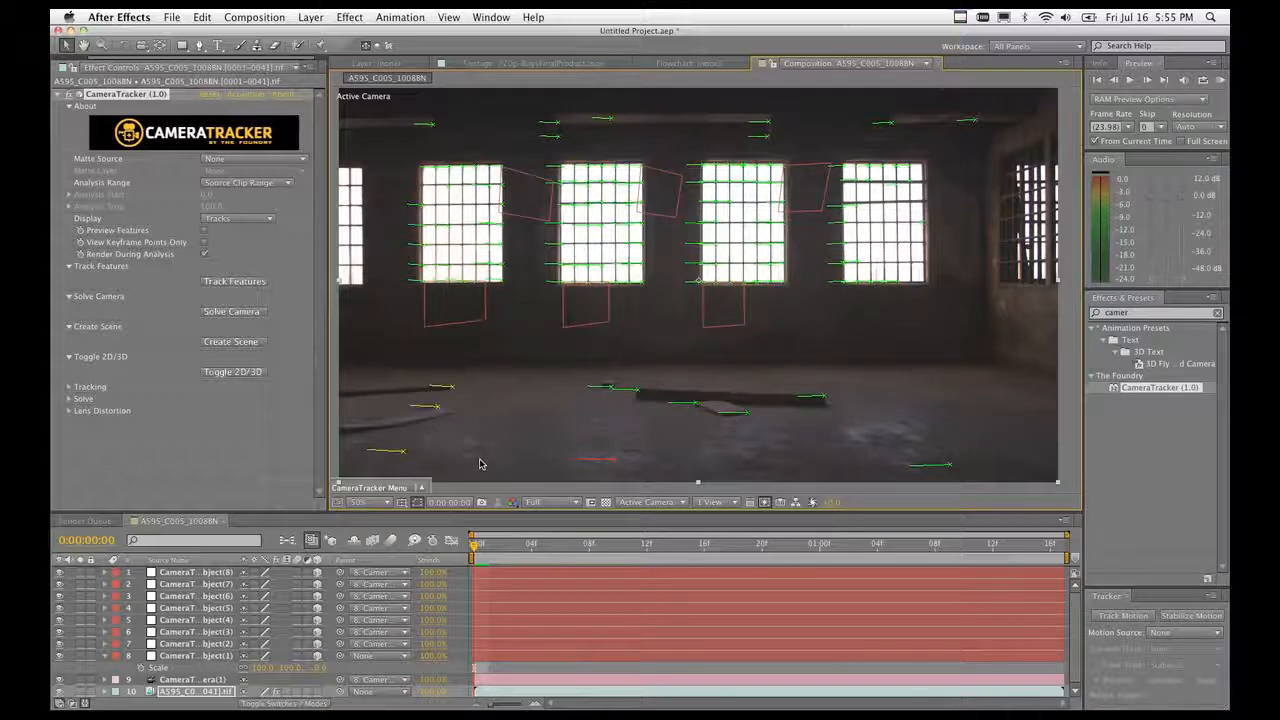
Switch to Safari, open the AE ENHANCERS "AE to C4D" topic, read about the pt_AEtoC4D script, and return to After Effects.
key("super+Tab")
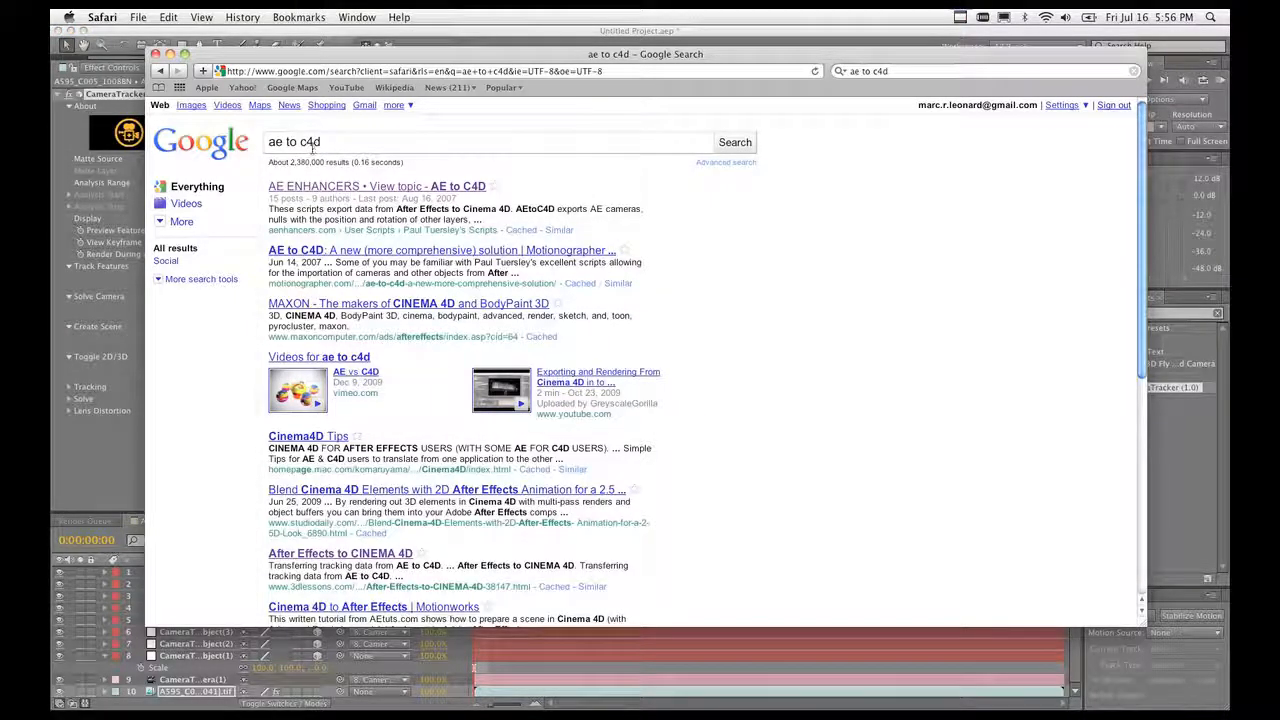
left_click(358, 187)
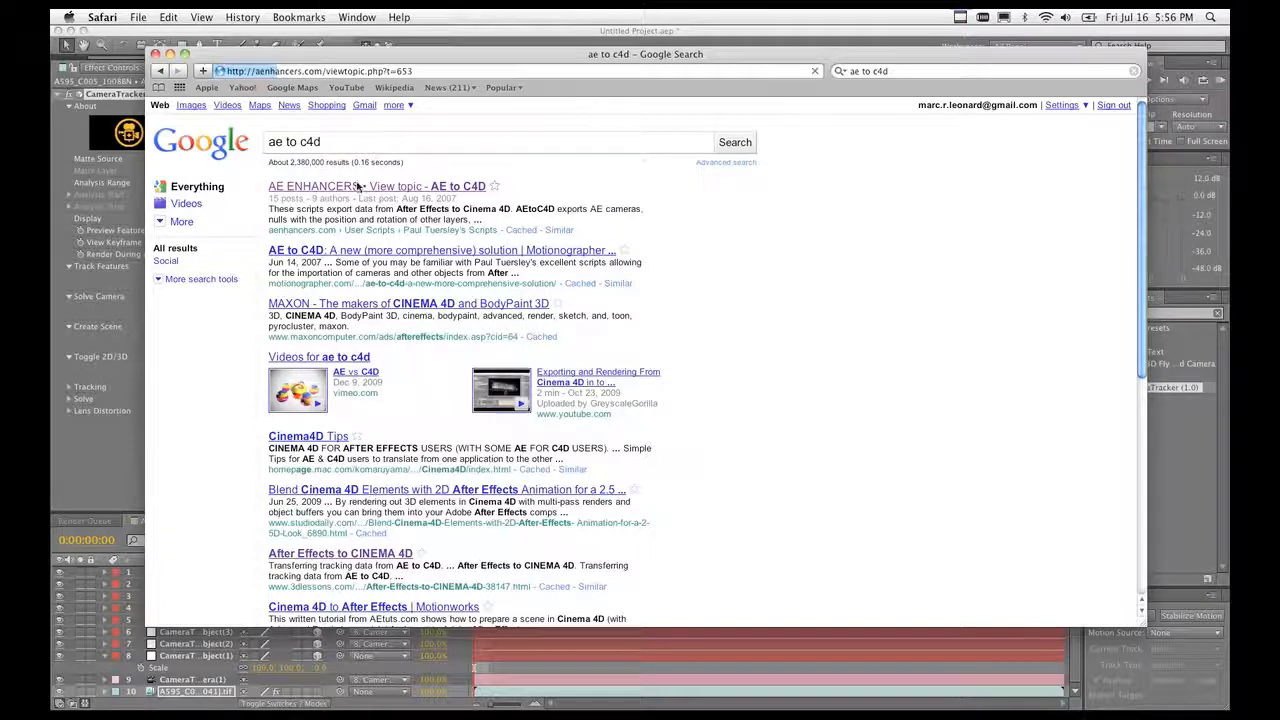
scroll(438, 426, "down", 2)
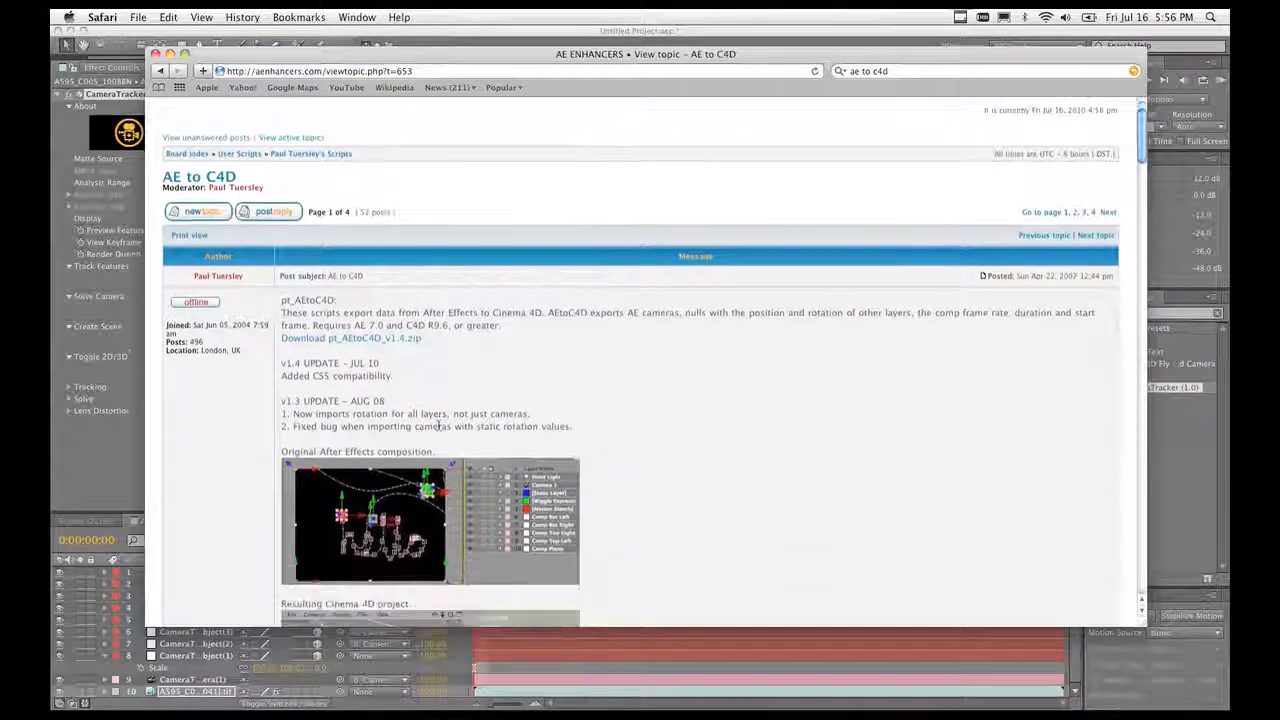
scroll(372, 300, "down", 1)
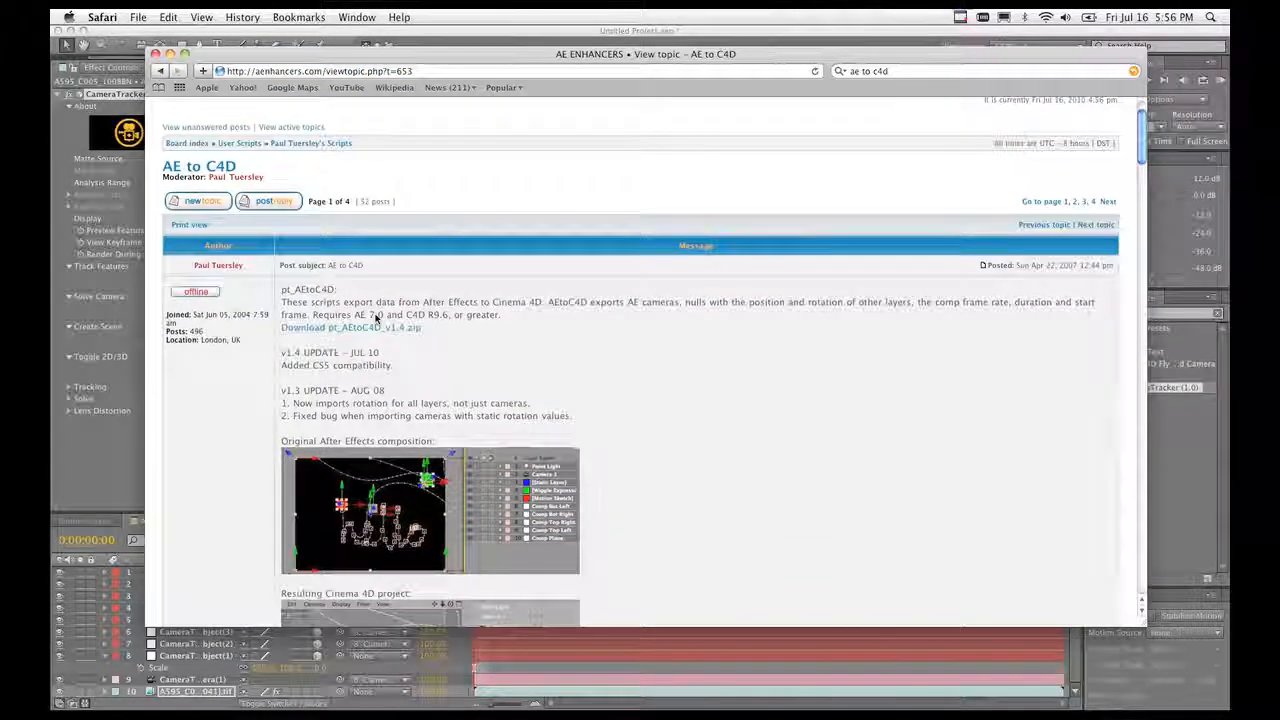
scroll(376, 318, "down", 2)
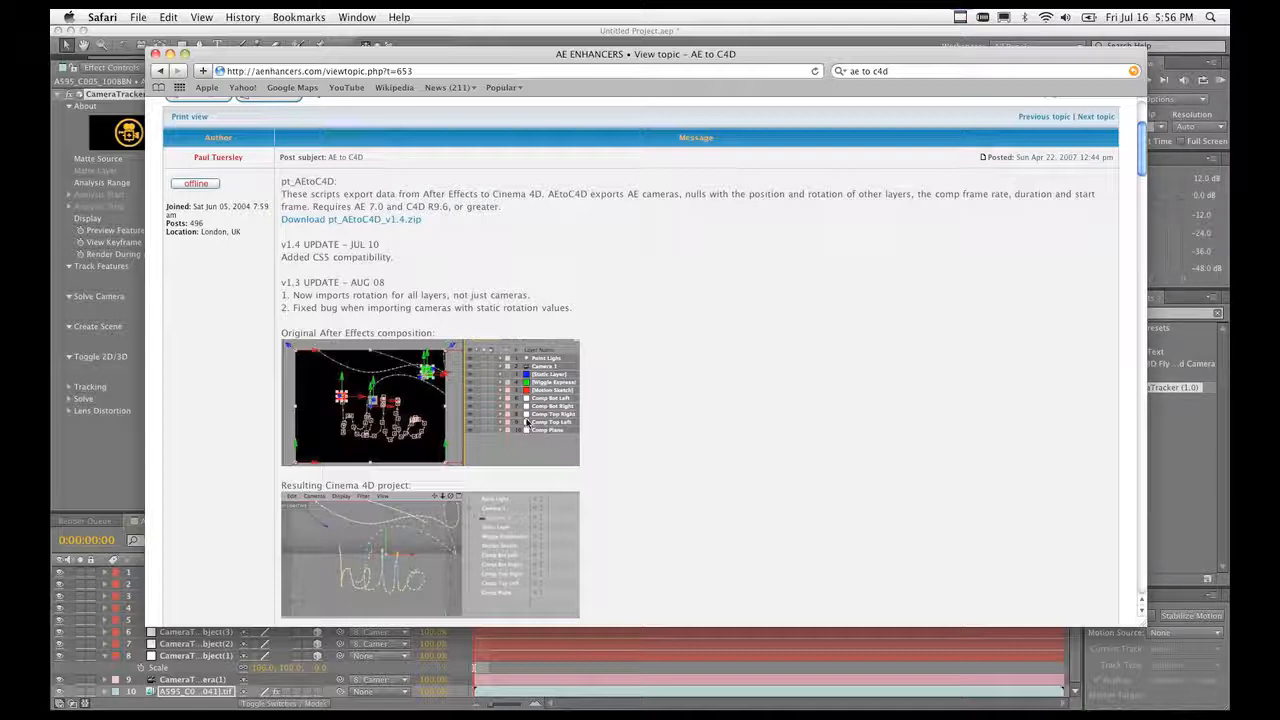
key("super+Tab")
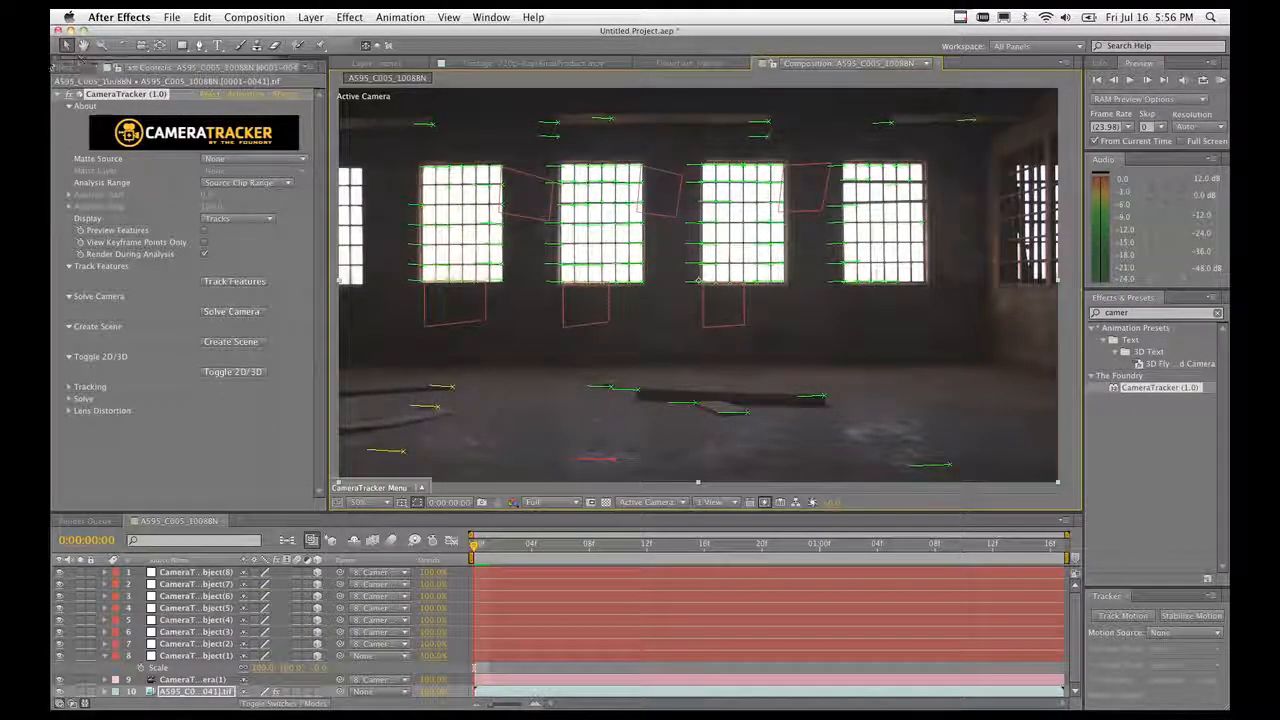
Show the project items, select the eight CameraTracker nulls and the camera, and locate the pt_AEtoC4D.jsx script.
left_click(53, 64)
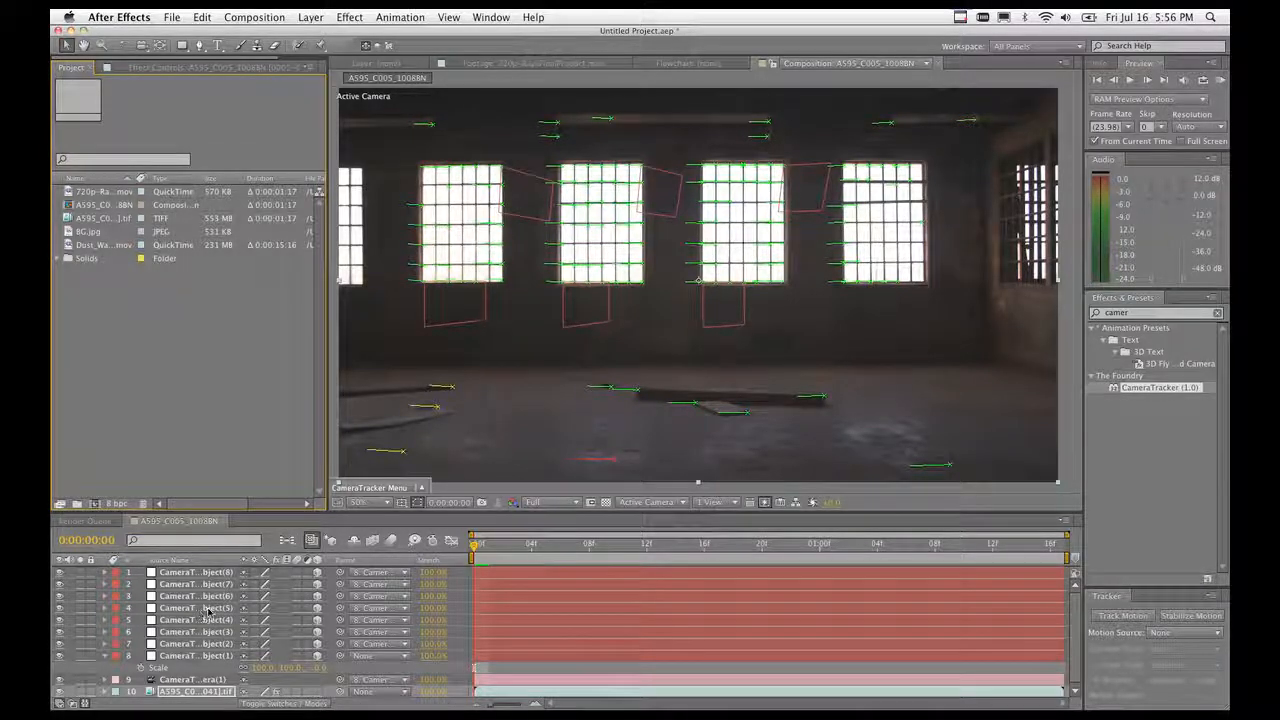
left_click(197, 574)
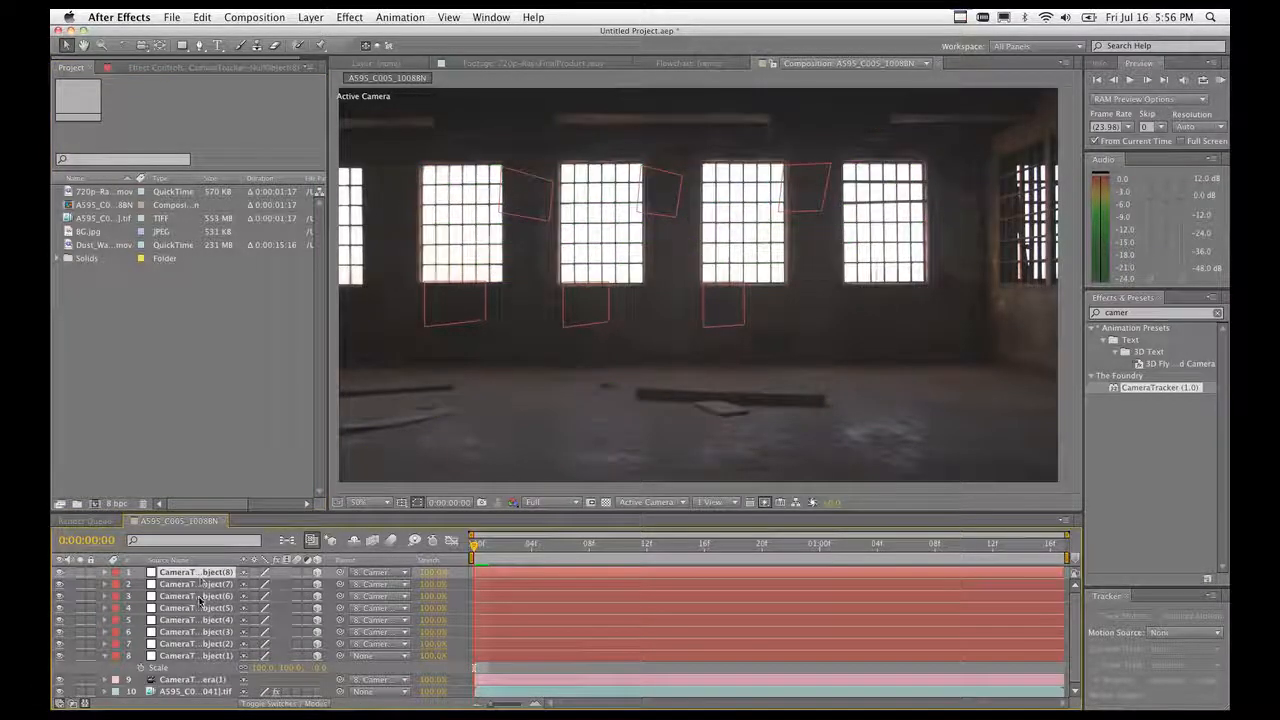
left_click(190, 655, "shift")
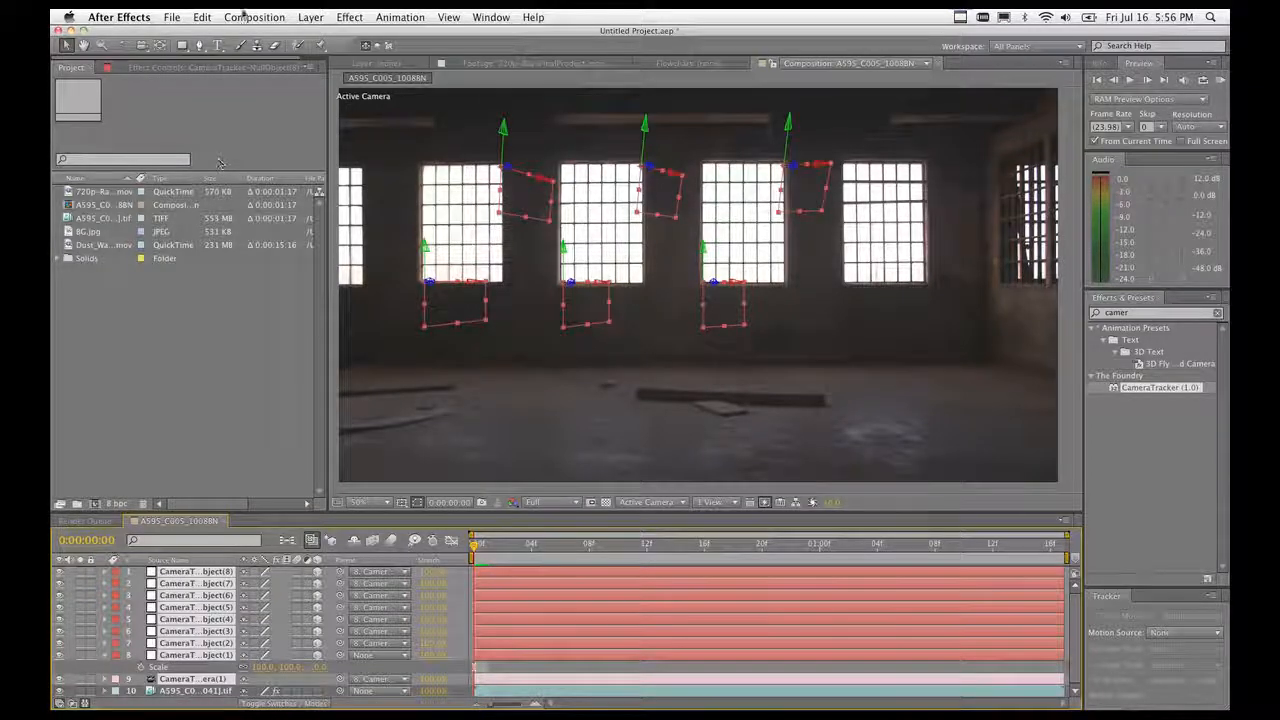
left_click(172, 17)
mouse_move(300, 440)
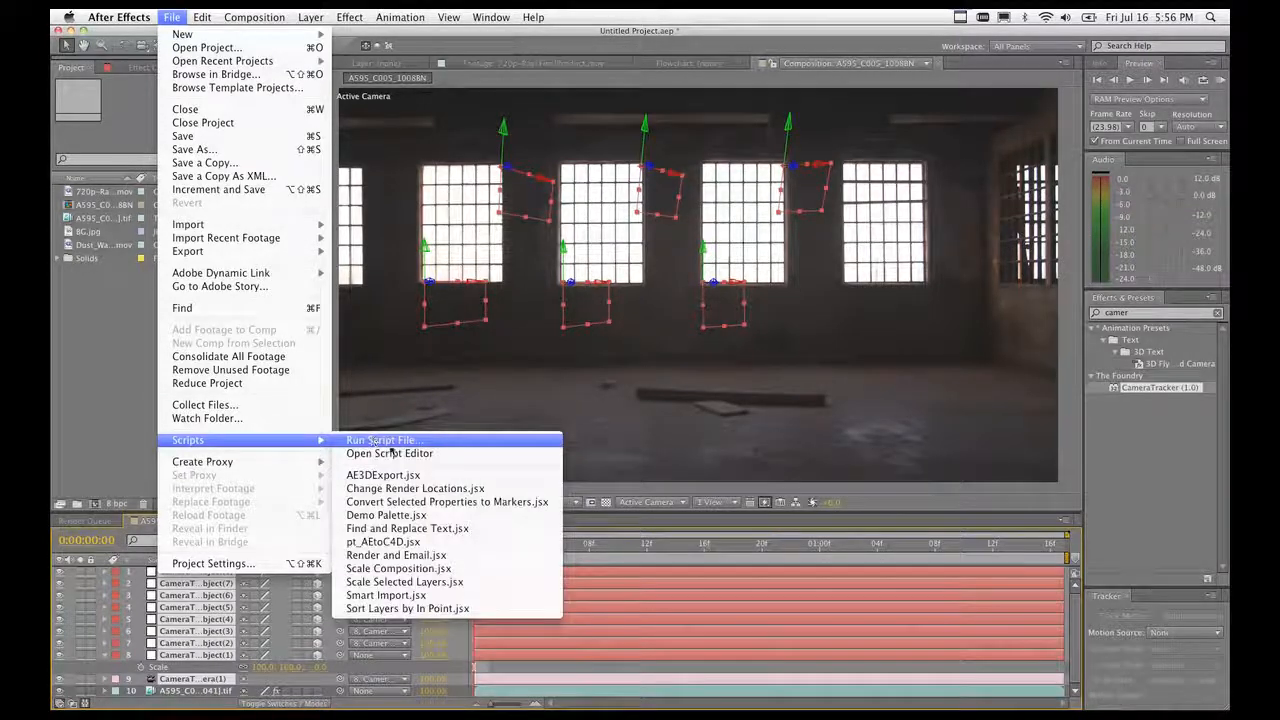
left_click(398, 542)
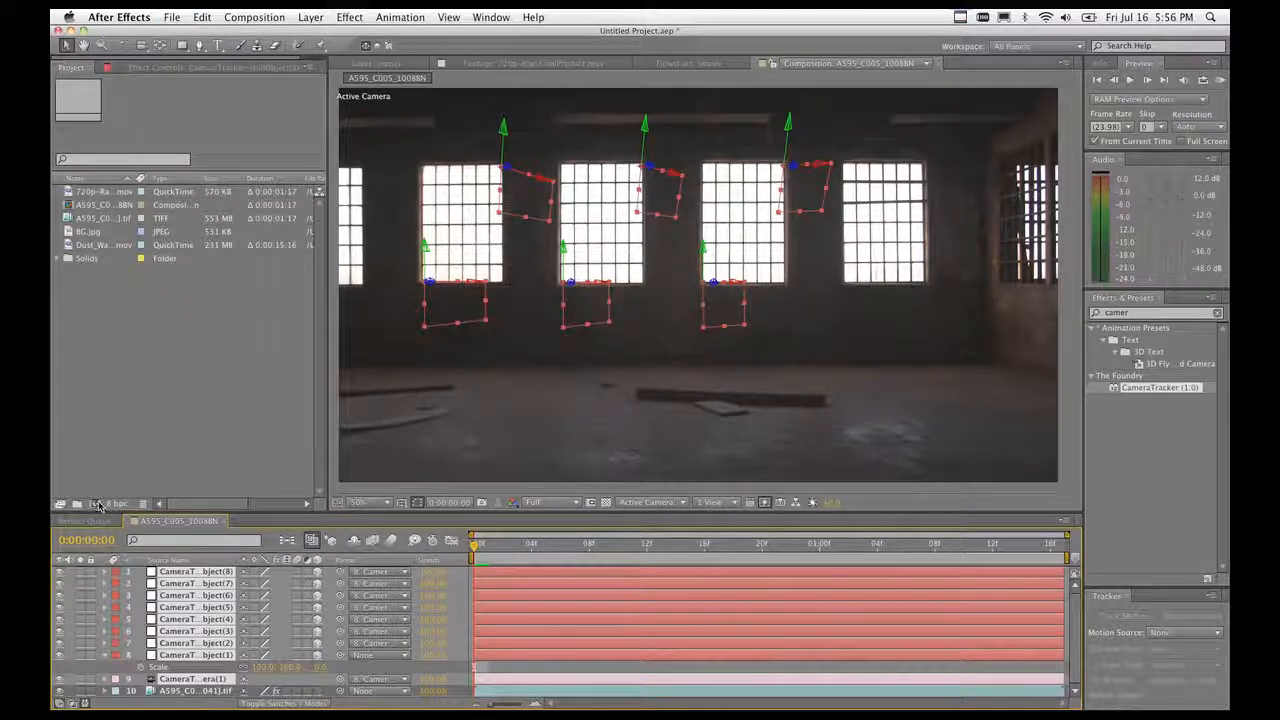
Rename the A595_C005_1008BN composition as Track.
left_click(235, 205)
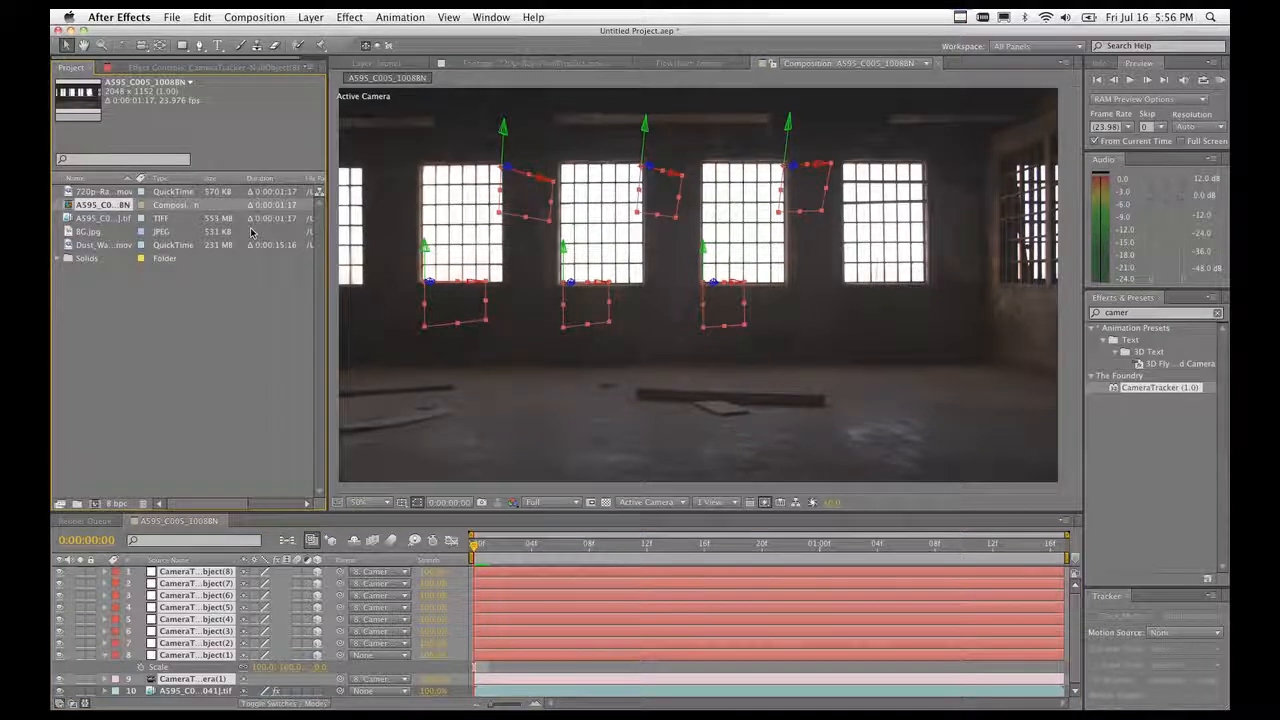
key("Return")
type("Track")
key("Return")
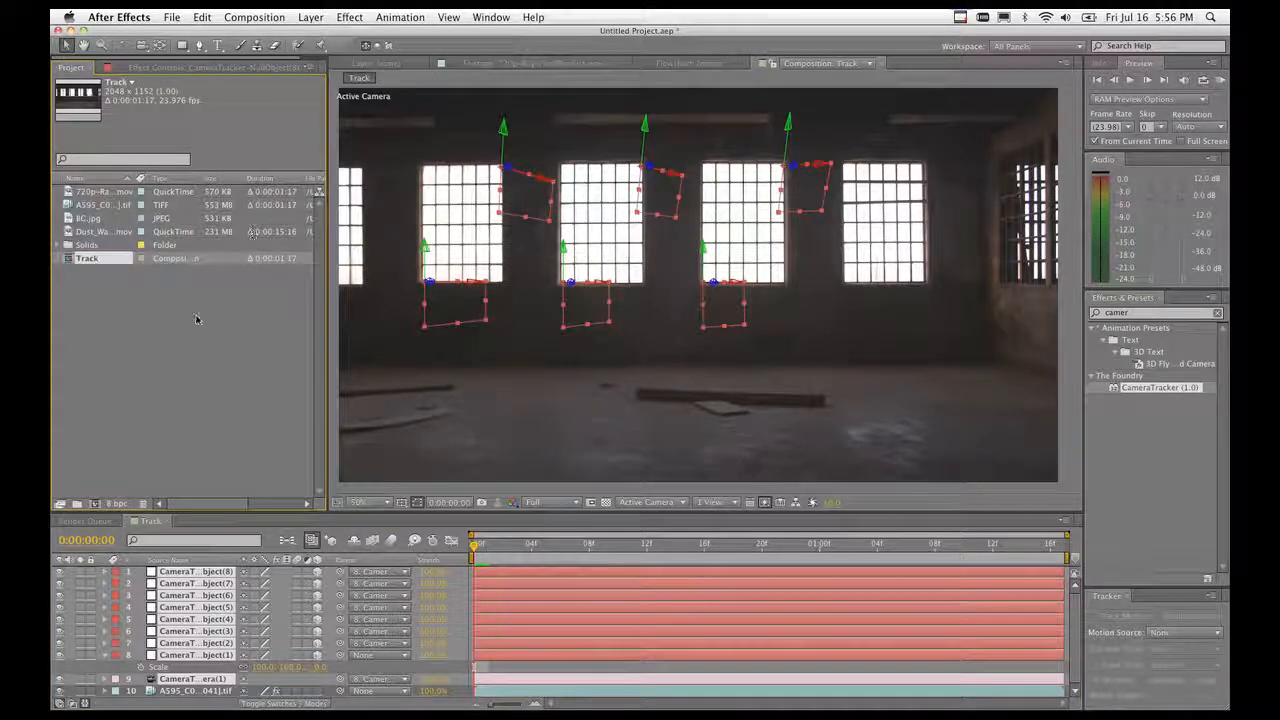
Create a new composition, Comp 1, with a custom size of 2048 x 1152 px at 23.976 fps.
left_click(196, 319)
left_click(94, 503)
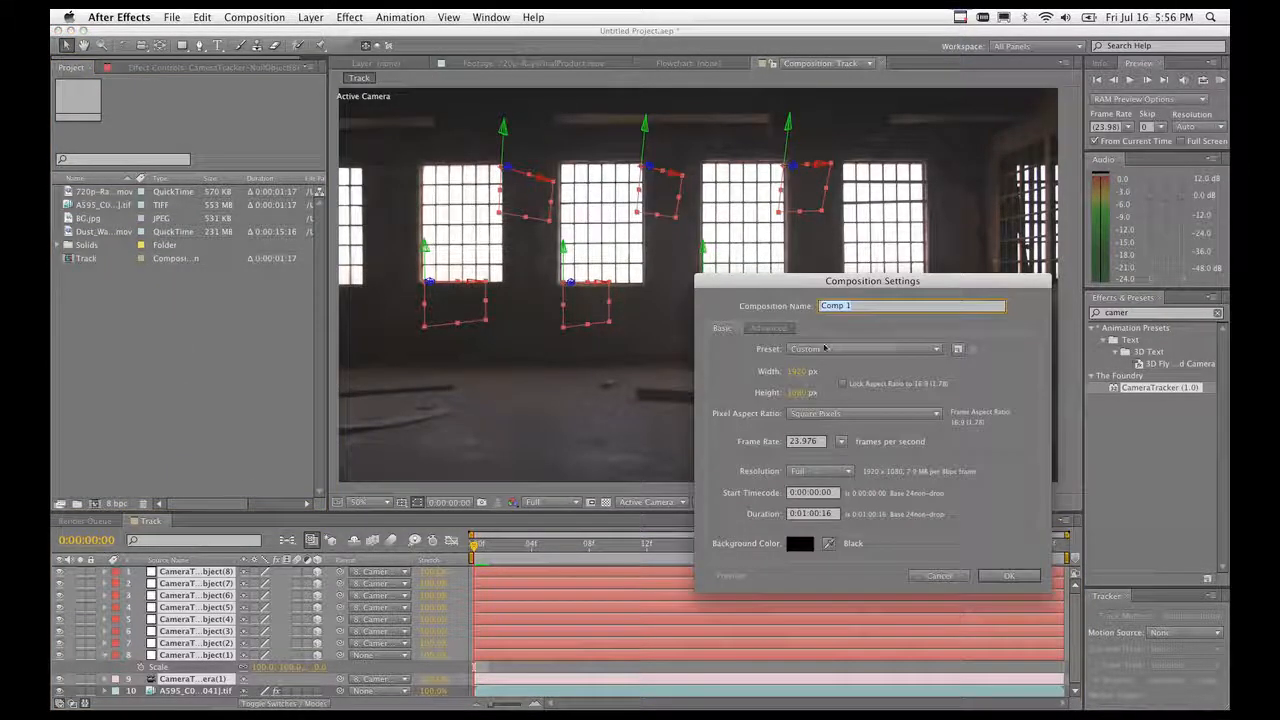
left_click(843, 350)
left_click(767, 390)
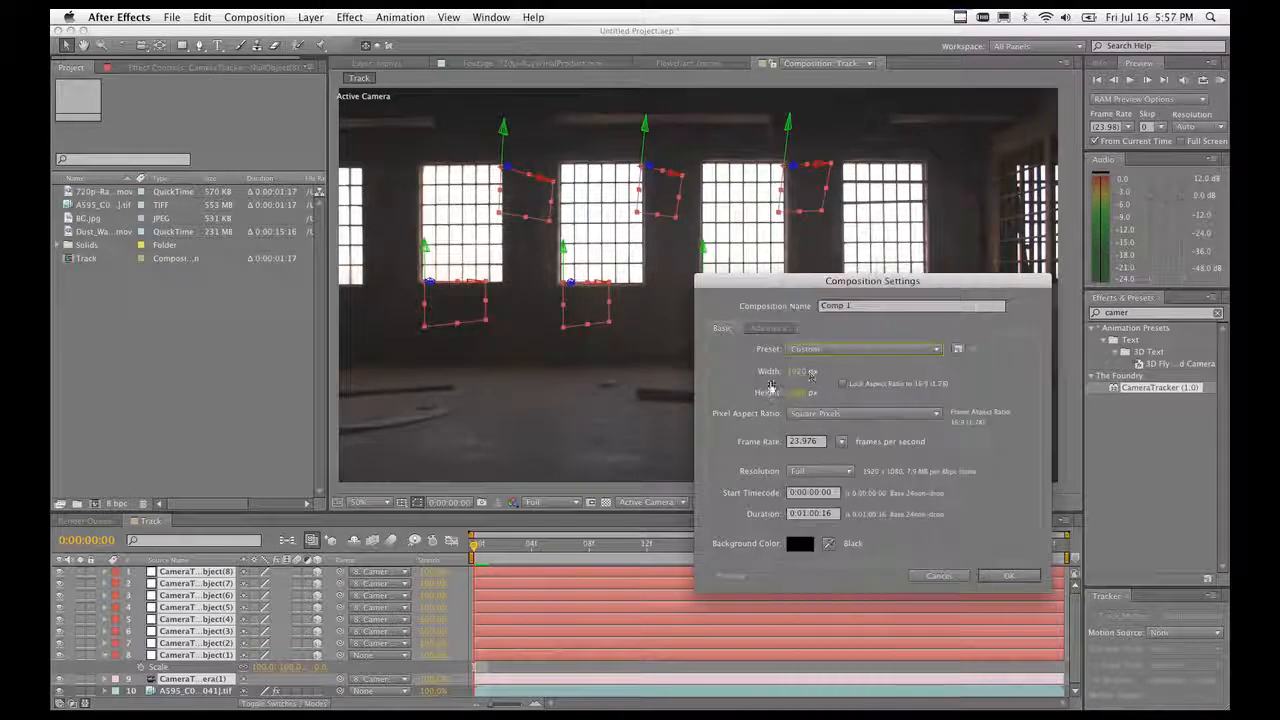
left_click(800, 372)
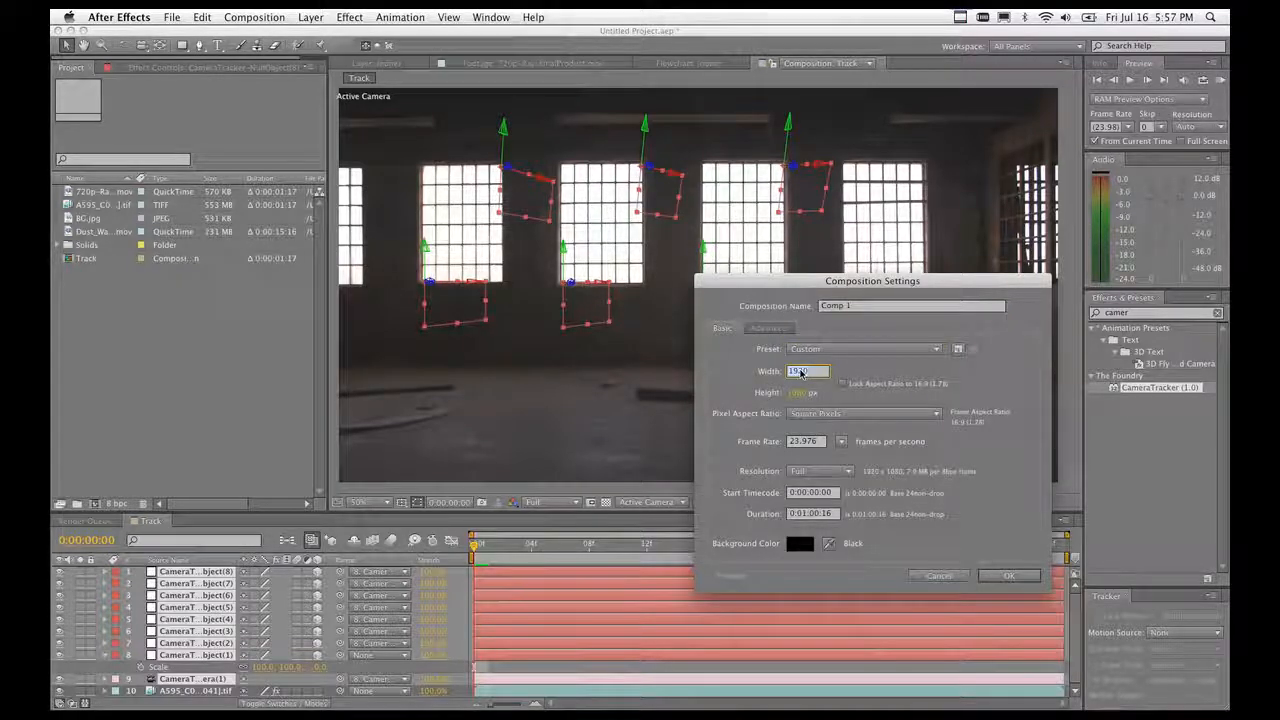
type("204")
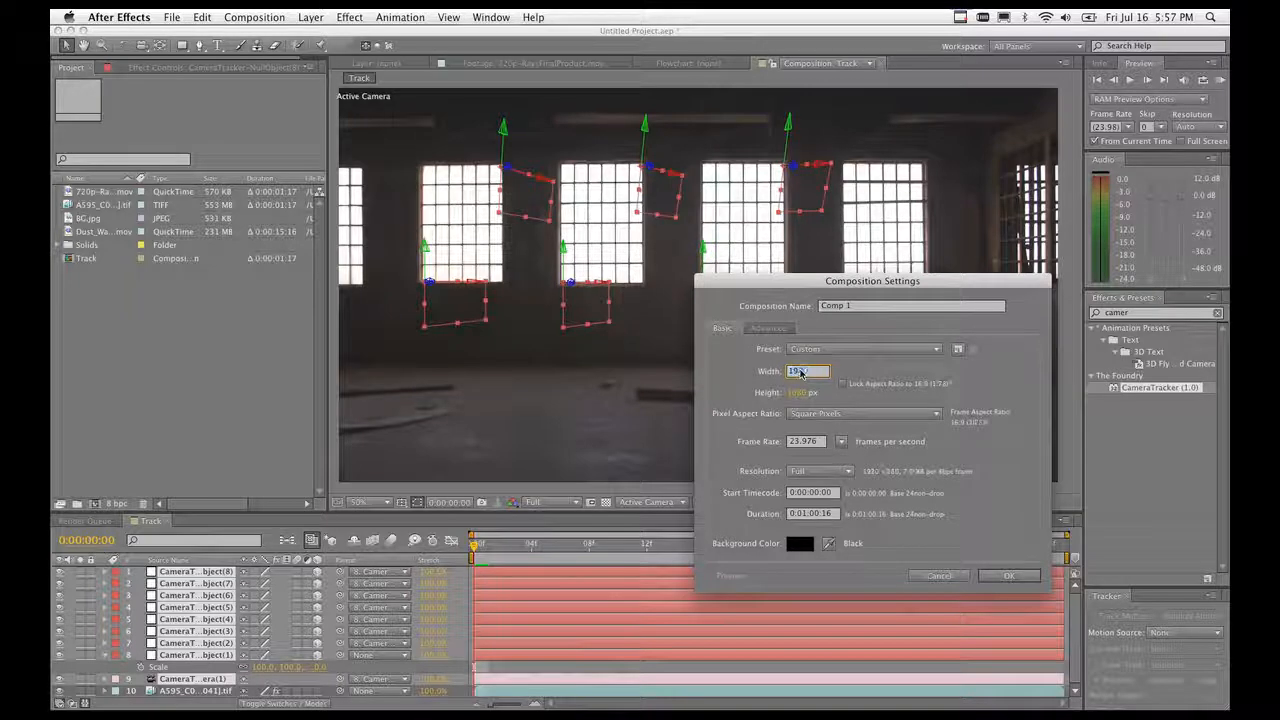
type("8")
key("Tab")
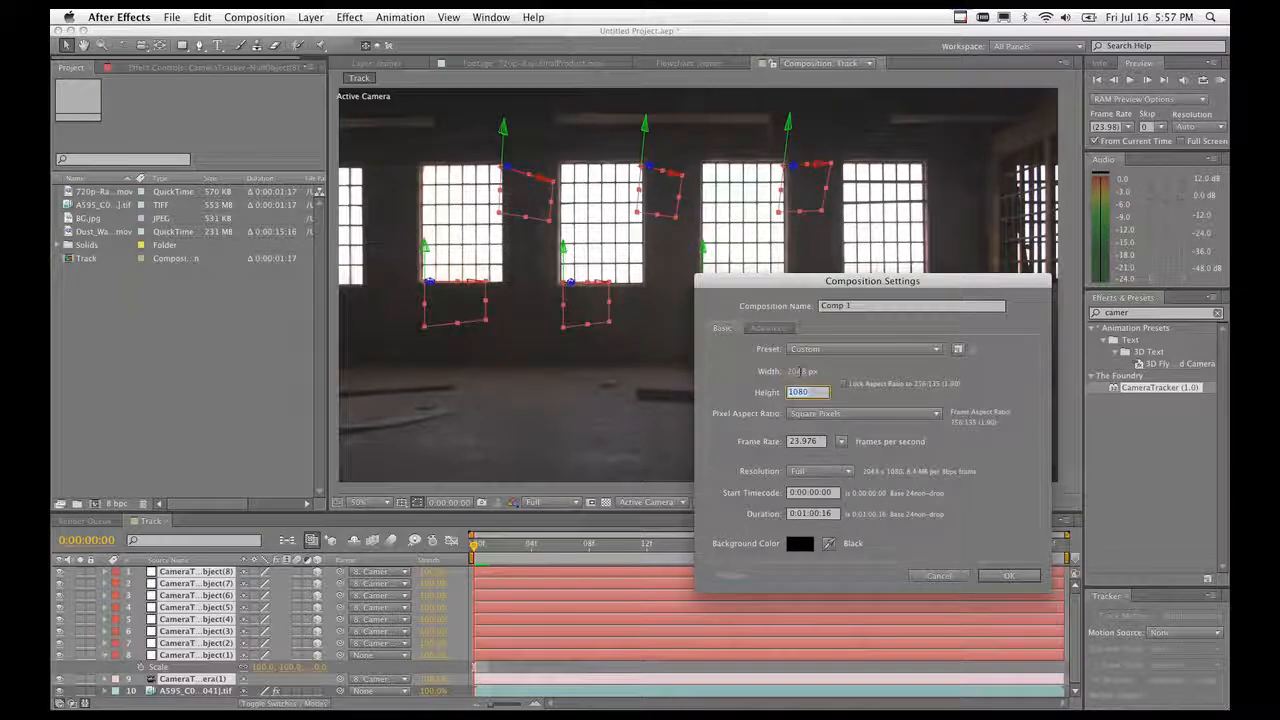
type("1152")
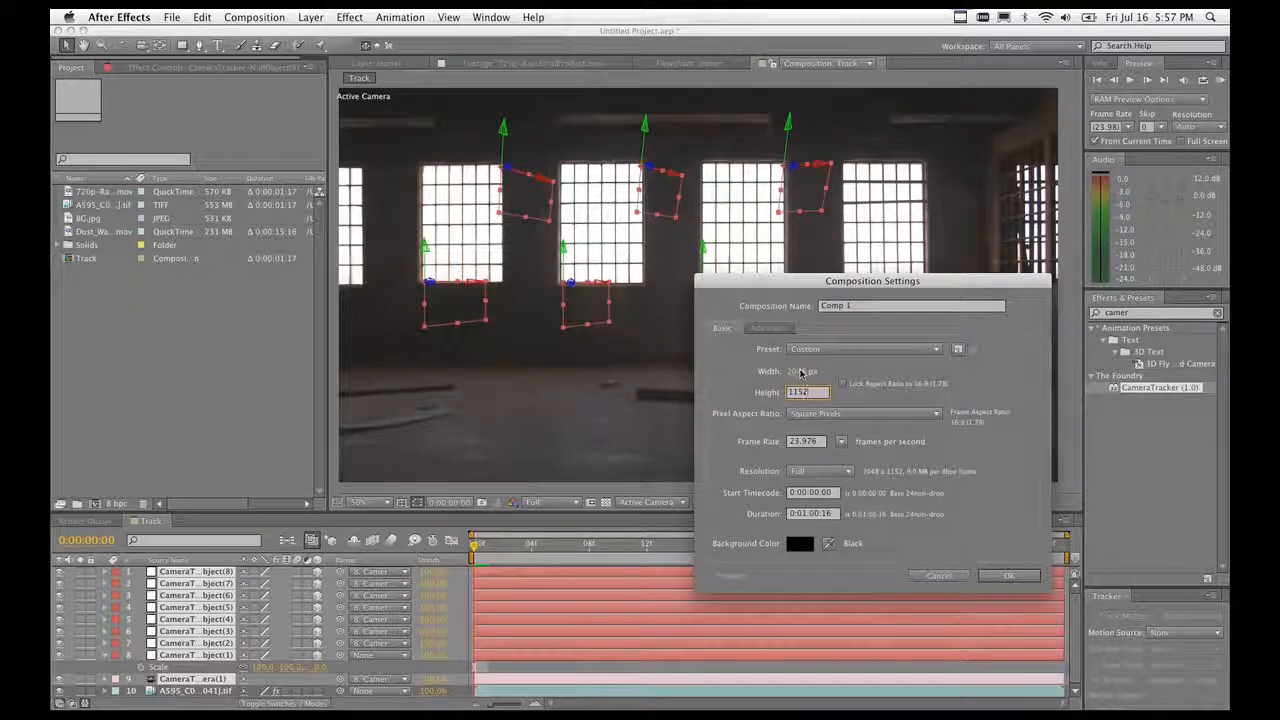
left_click(1005, 577)
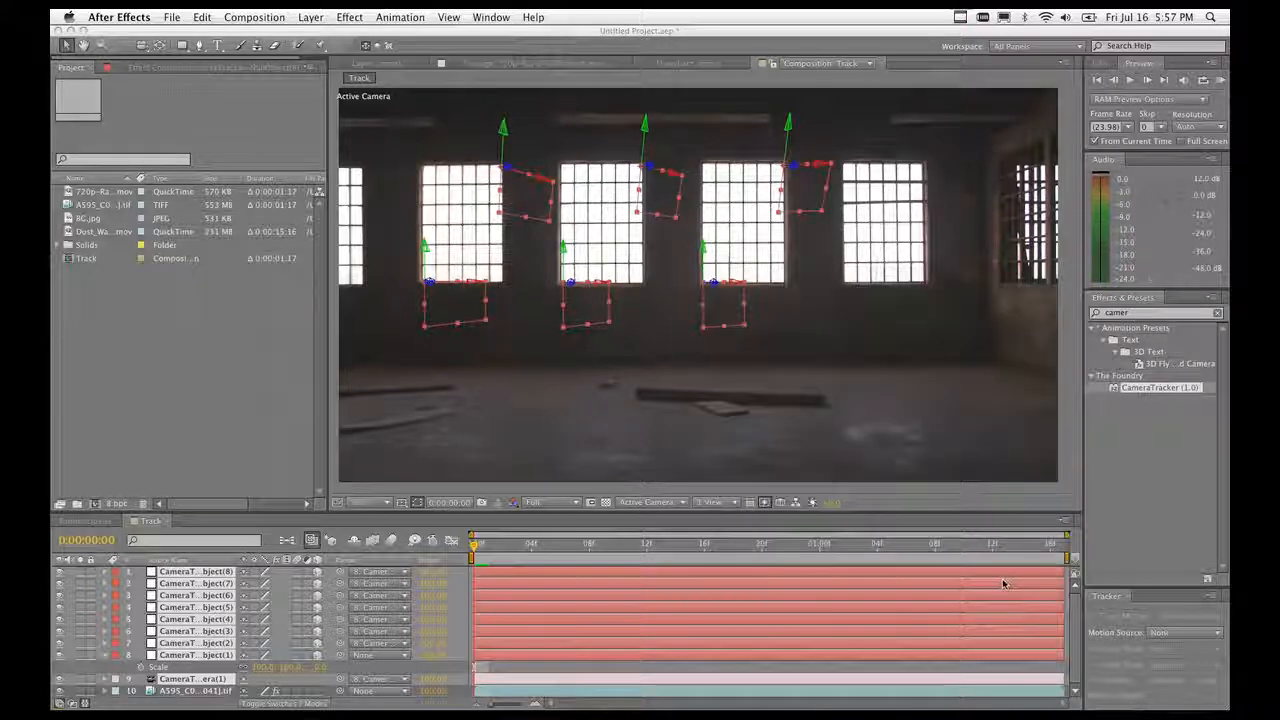
Copy CameraTracker nulls 2 to 8 and the camera from Track, leaving out the parent null, and paste them into Comp 1.
left_click(160, 523)
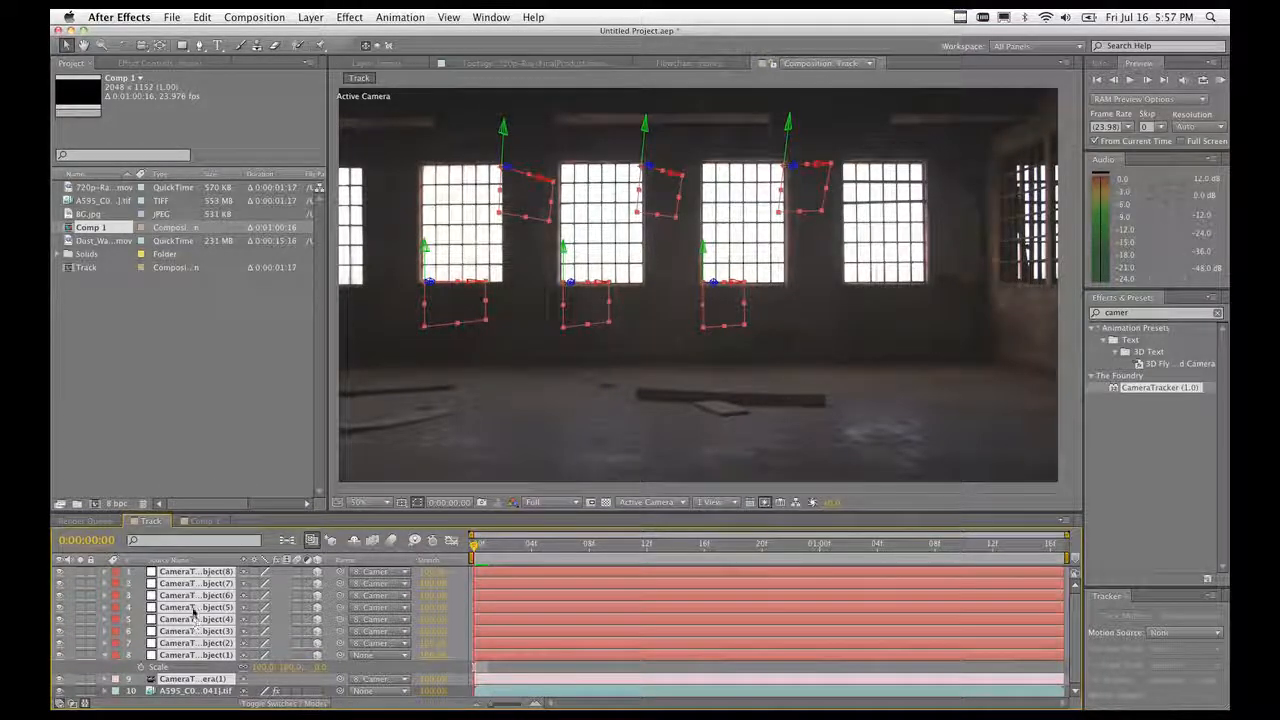
left_click(216, 657, "super")
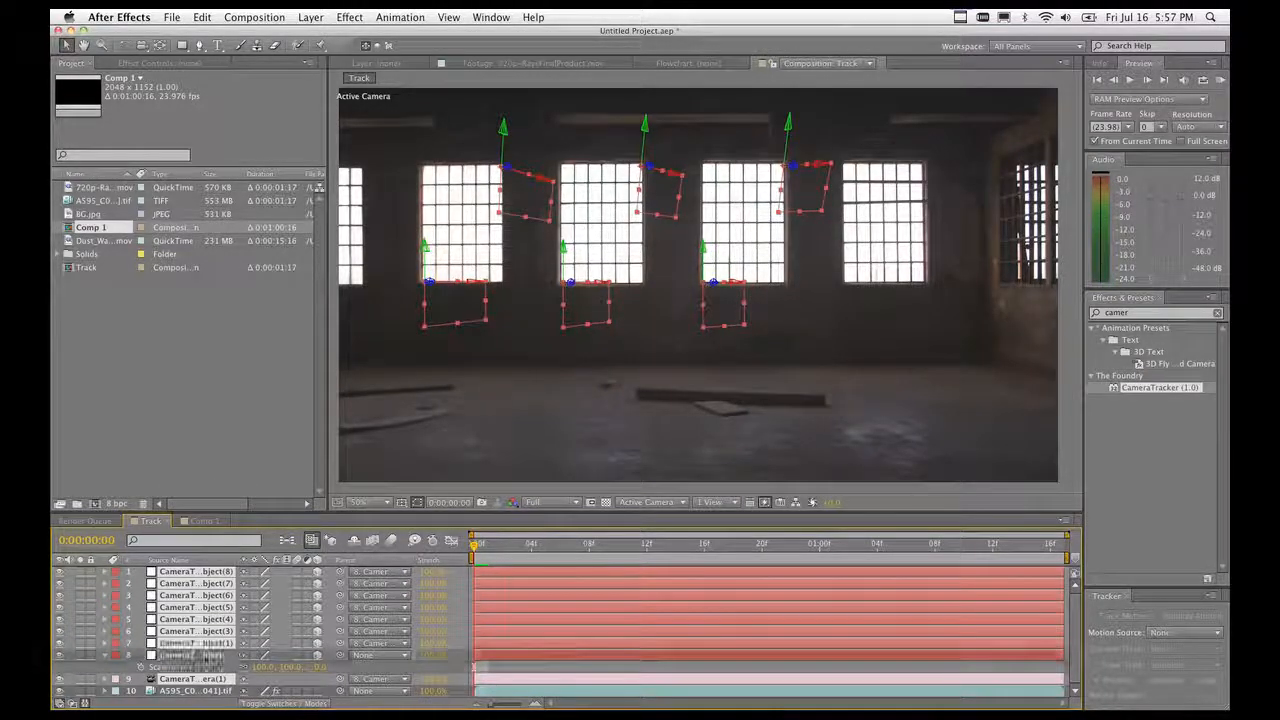
left_click(59, 657)
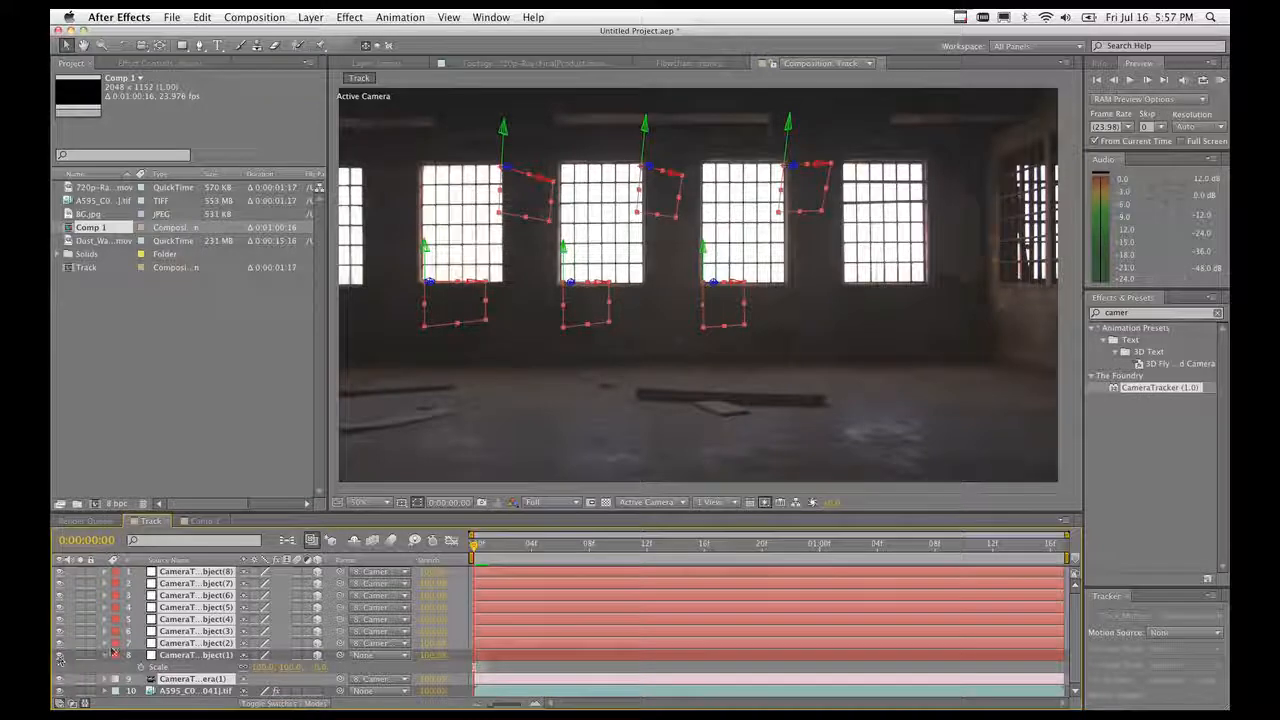
left_click(205, 522)
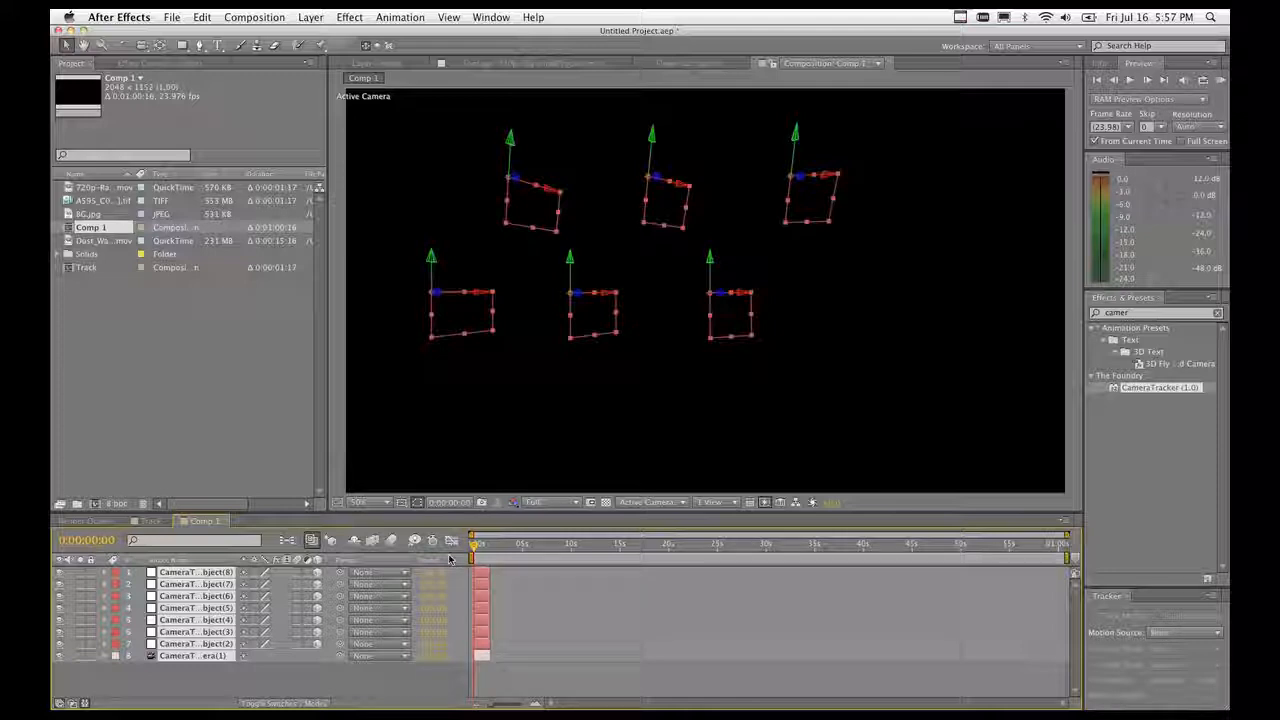
Check Track's last frame and Comp 1's duration settings, and switch the project's time display to frame numbers.
left_click(152, 523)
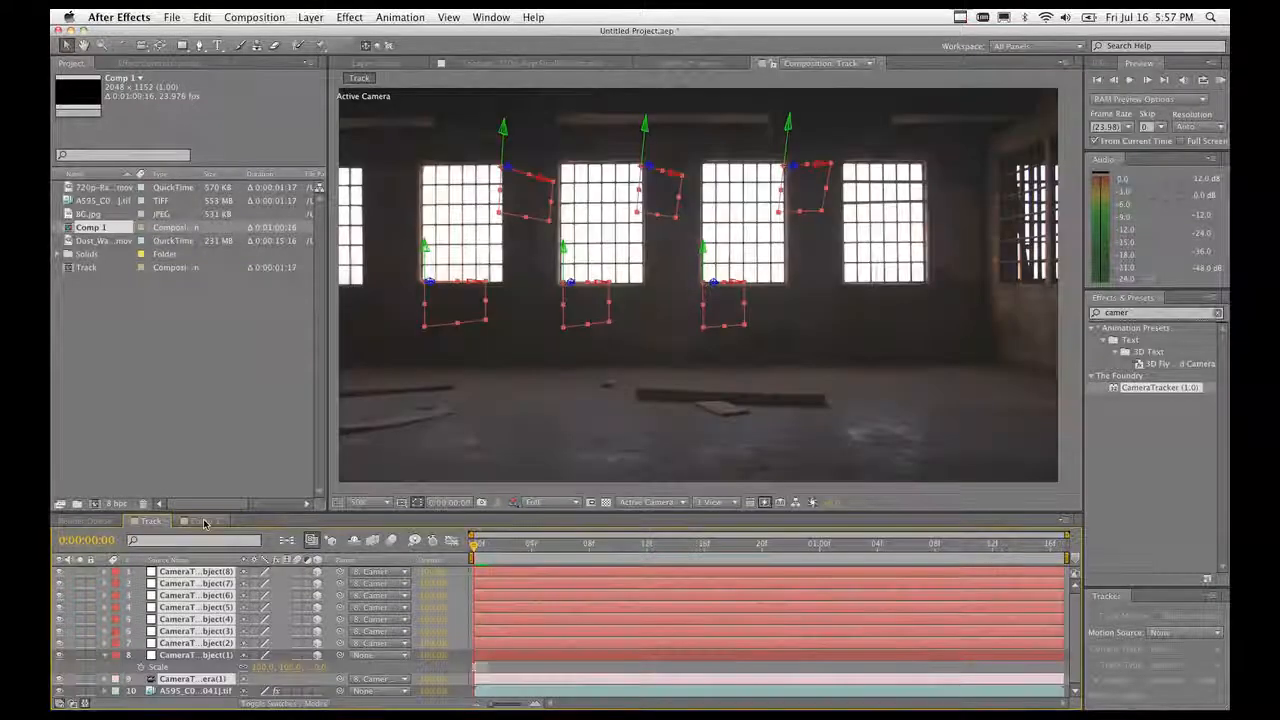
left_click(1045, 550)
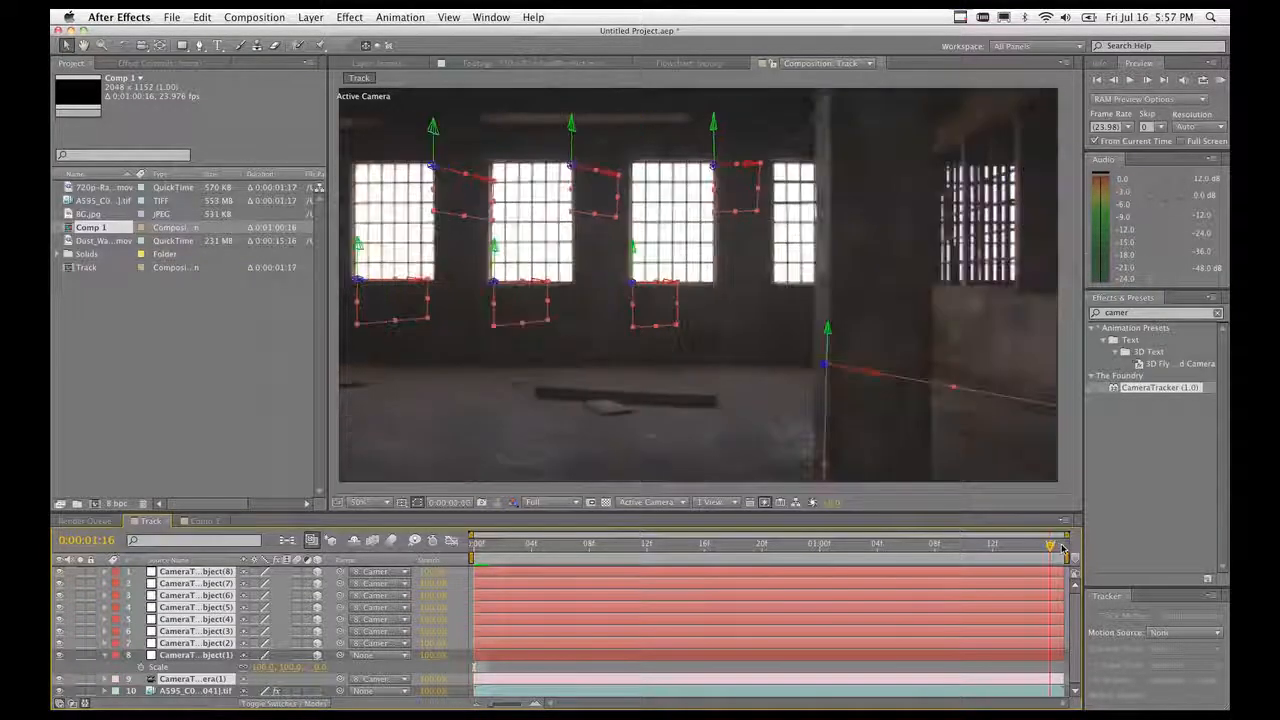
left_click(200, 521)
left_click(300, 17)
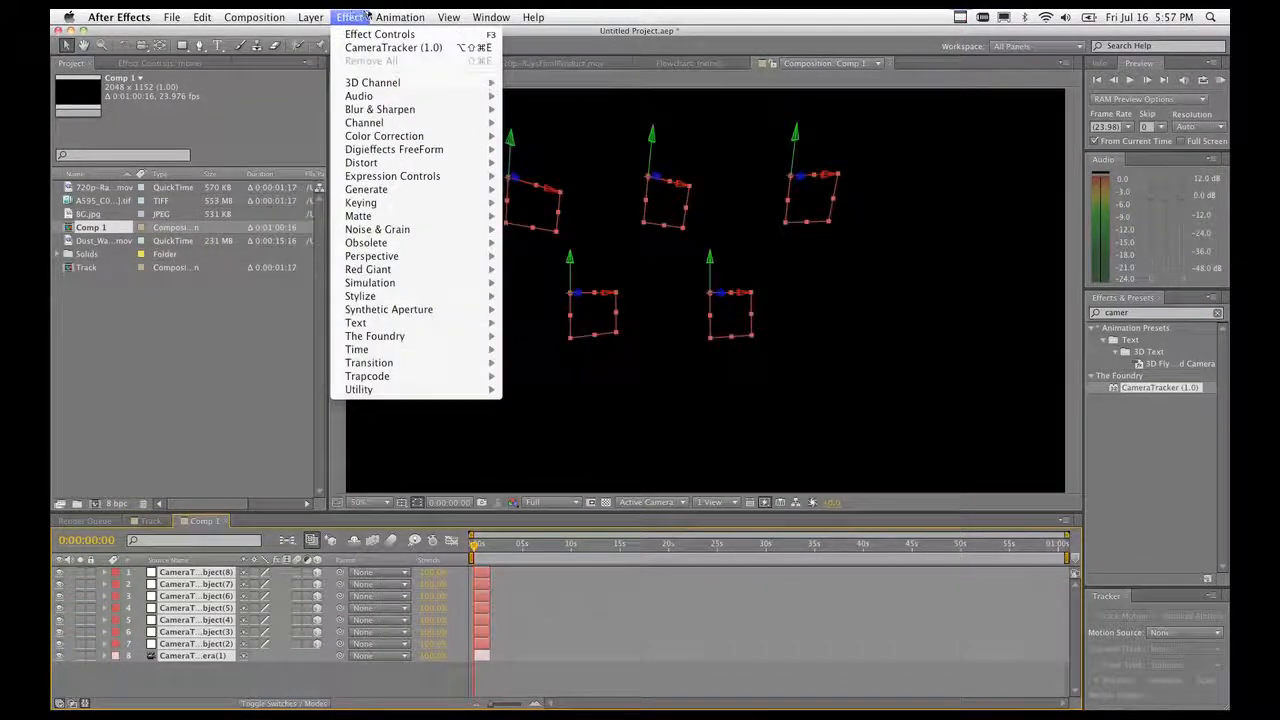
mouse_move(272, 17)
left_click(298, 56)
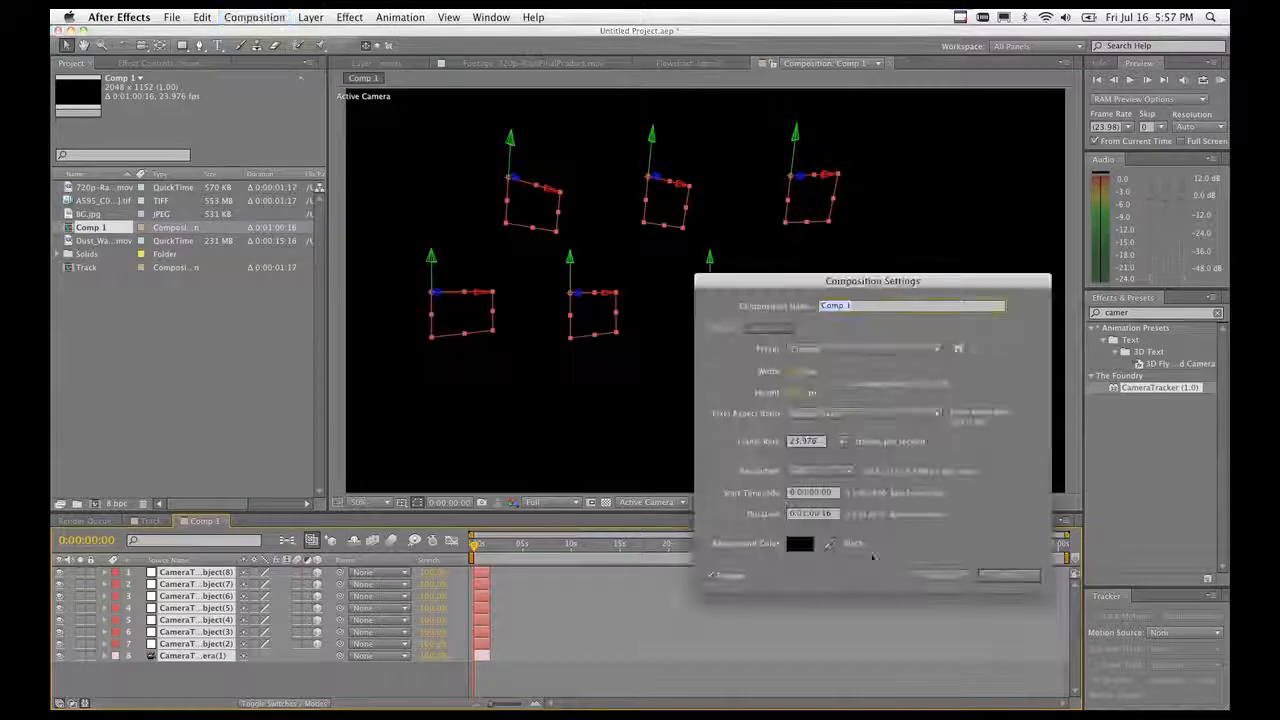
left_click(812, 514)
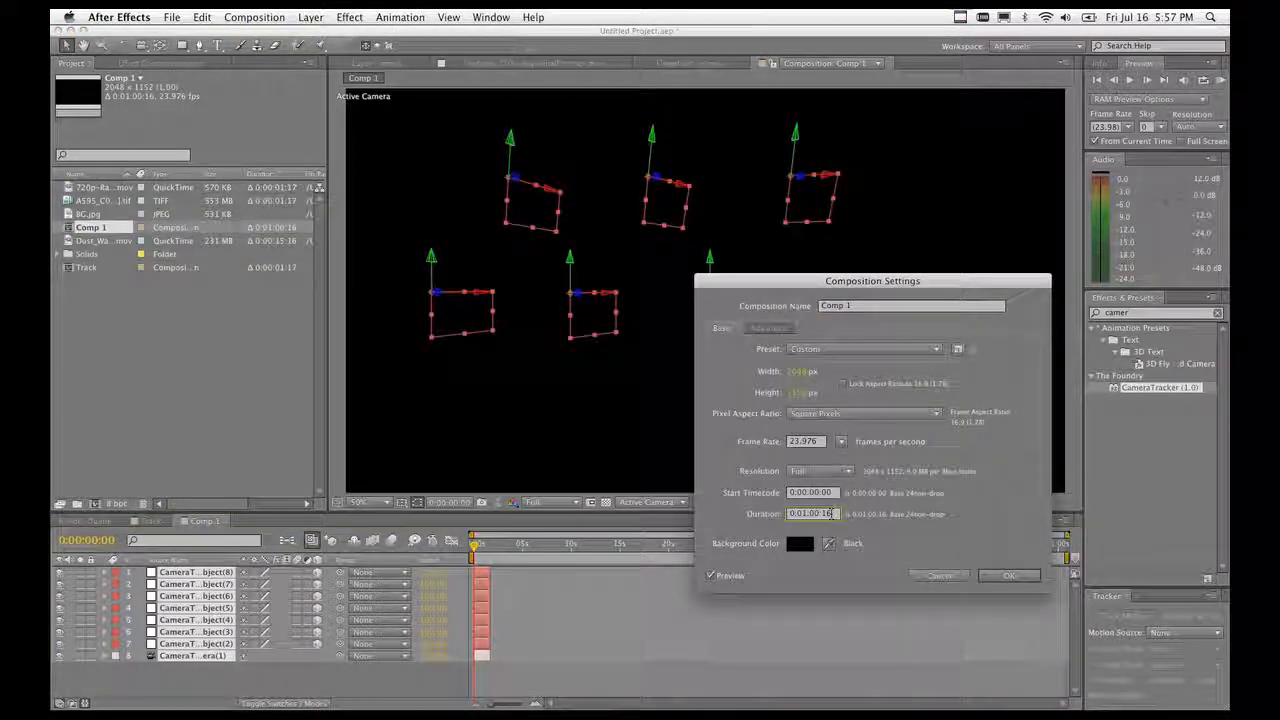
key("Return")
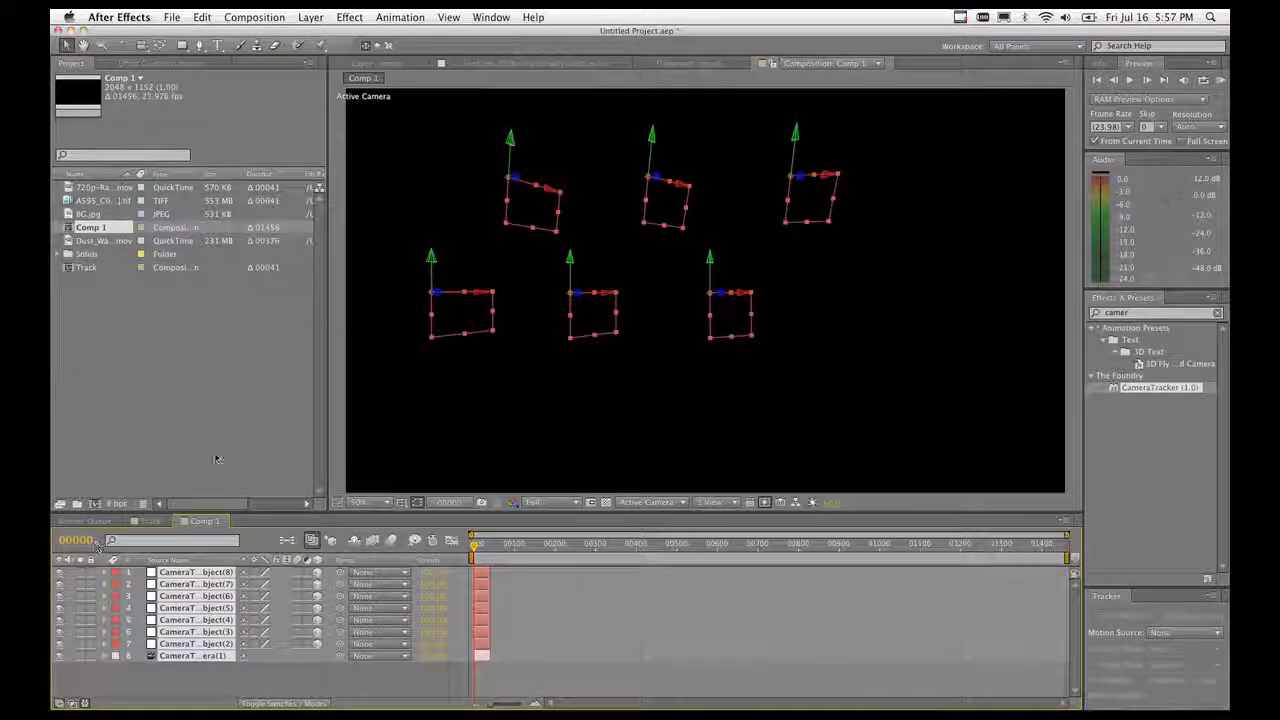
Set the duration of Comp 1 to 40 frames in its composition settings.
left_click(349, 17)
left_click(300, 57)
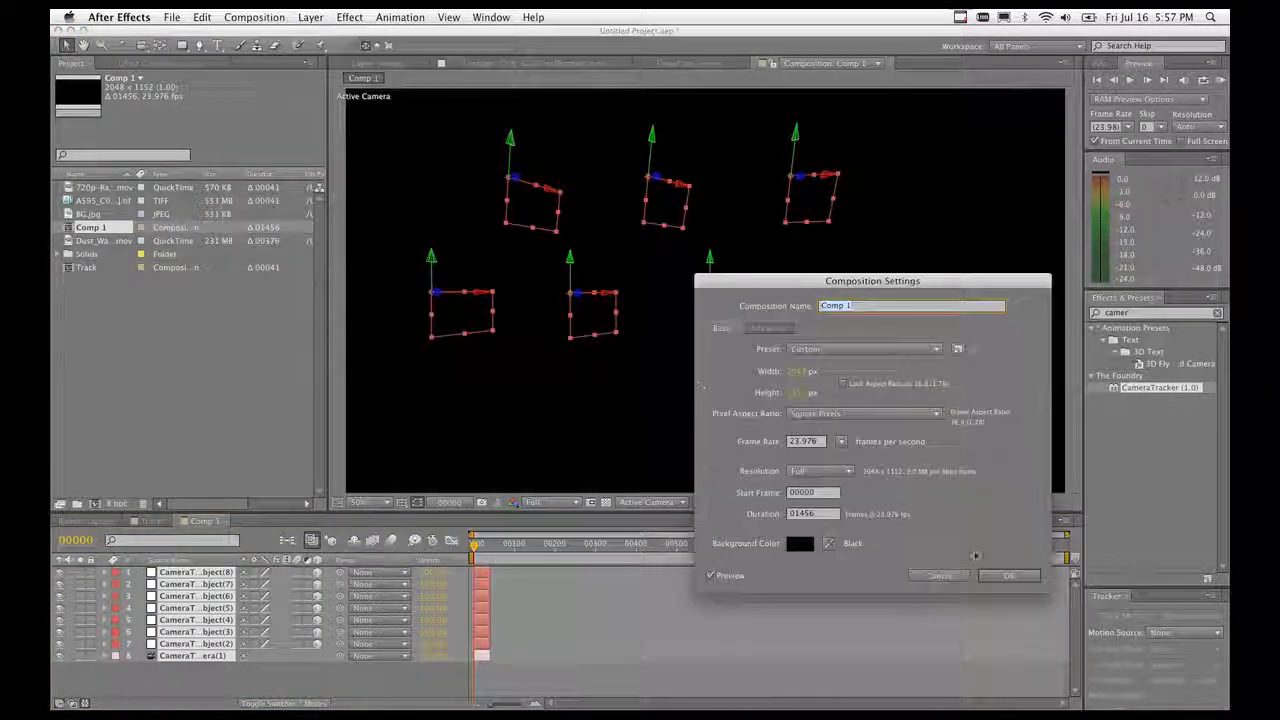
left_click_drag(825, 514, 730, 514)
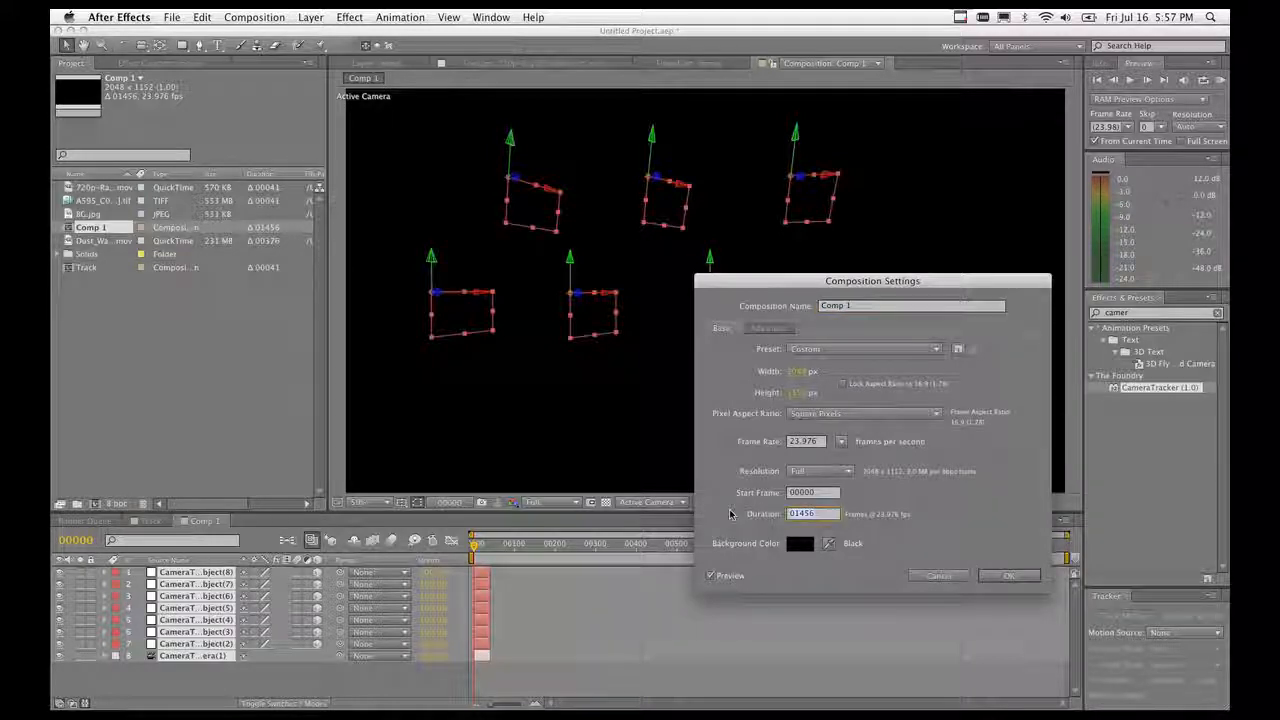
type("40")
key("Return")
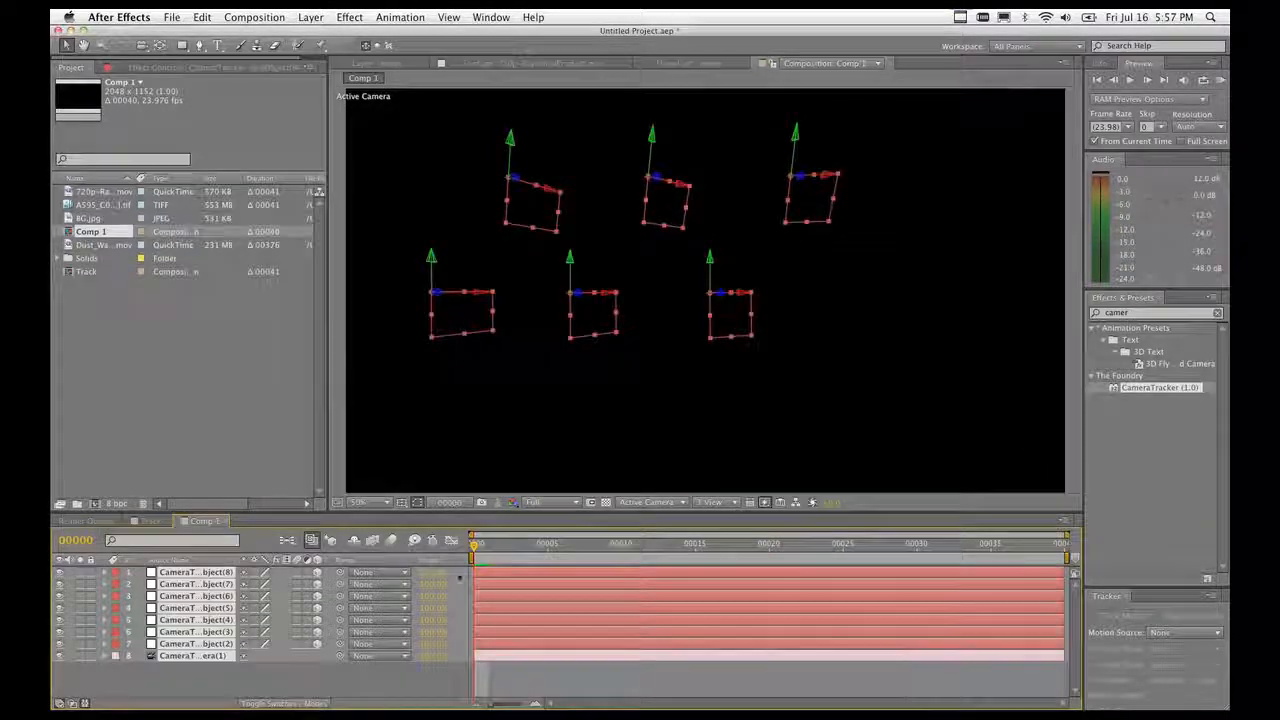
Compare the end frames of Track and Comp 1, returning the Comp 1 playhead to the first frame.
left_click(148, 522)
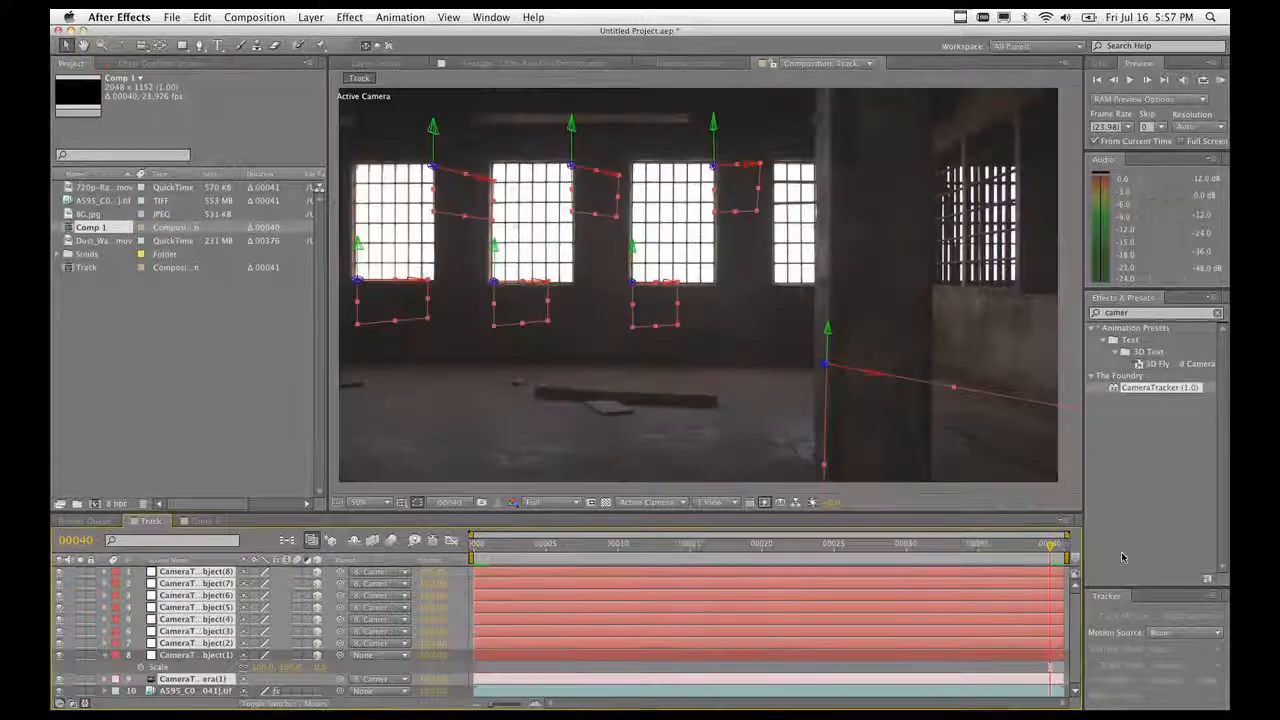
left_click(201, 522)
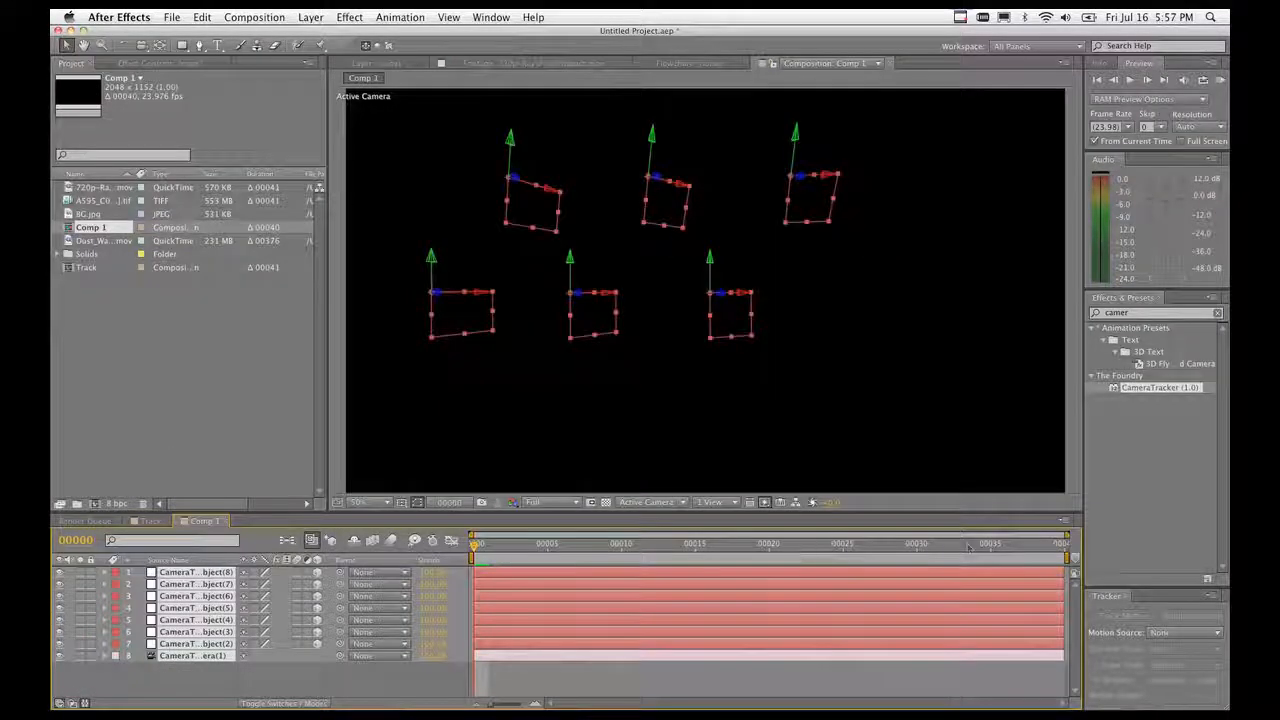
left_click(1050, 545)
mouse_move(1047, 546)
left_mouse_down()
mouse_move(474, 547)
mouse_move(1052, 548)
left_mouse_up()
key("Home")
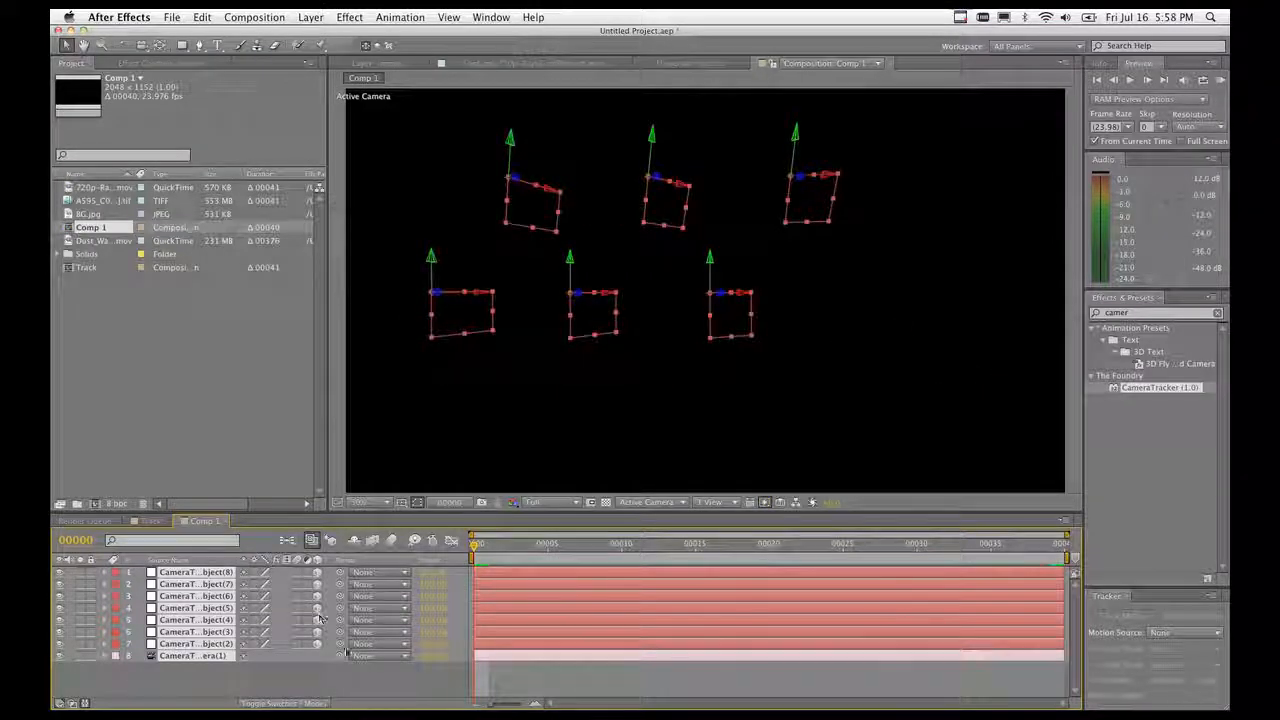
left_click(150, 521)
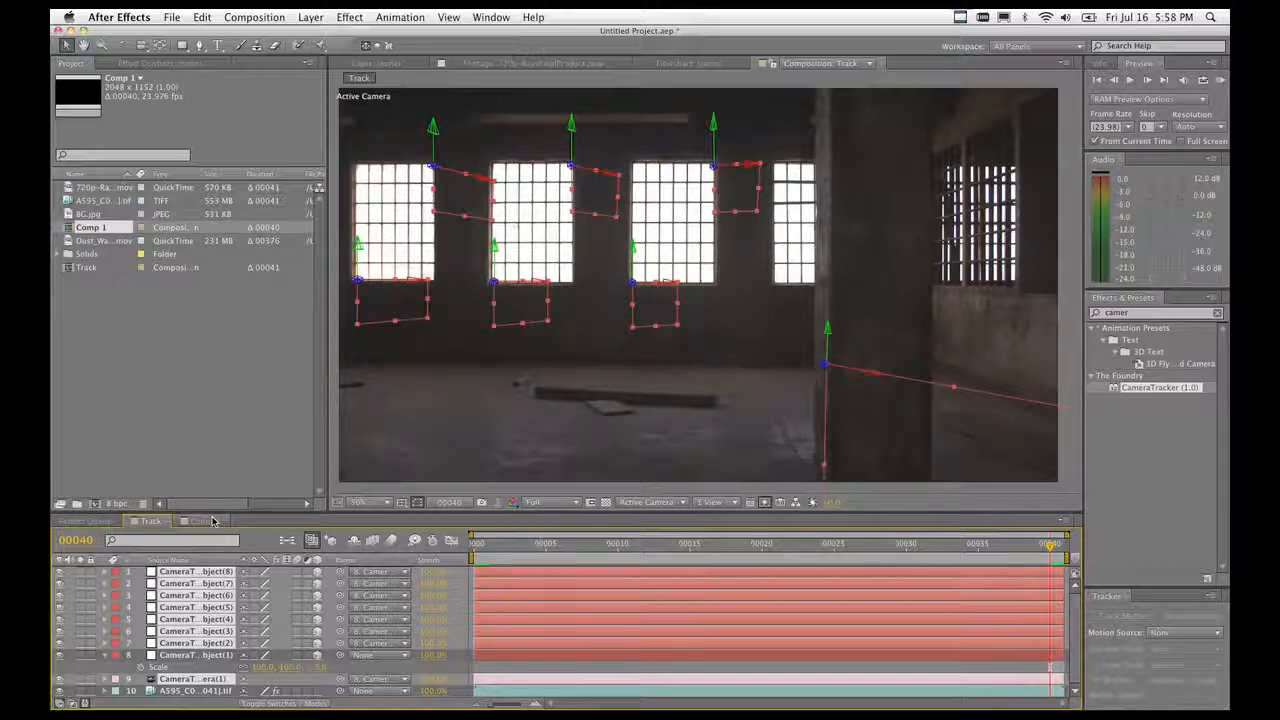
left_click(212, 521)
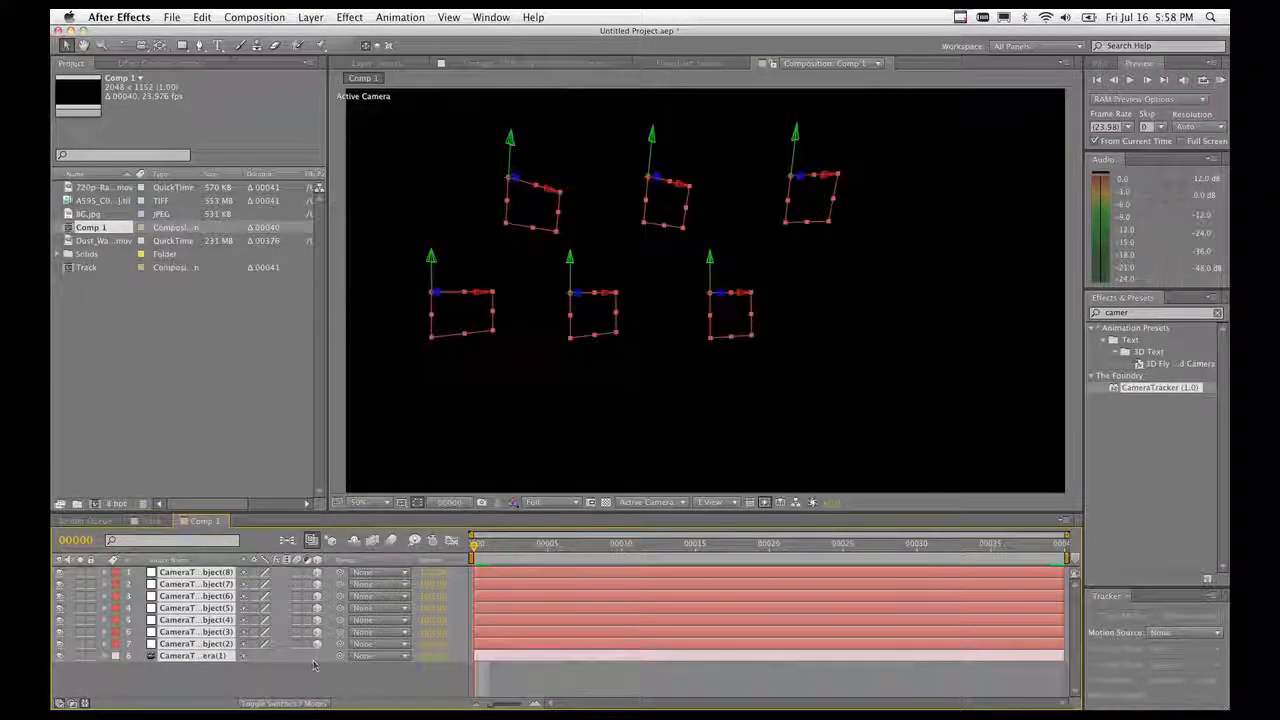
Reselect the camera and all seven CameraTracker nulls in Comp 1 and run the pt_AEtoC4D.jsx script.
left_click(338, 684)
left_click(184, 656)
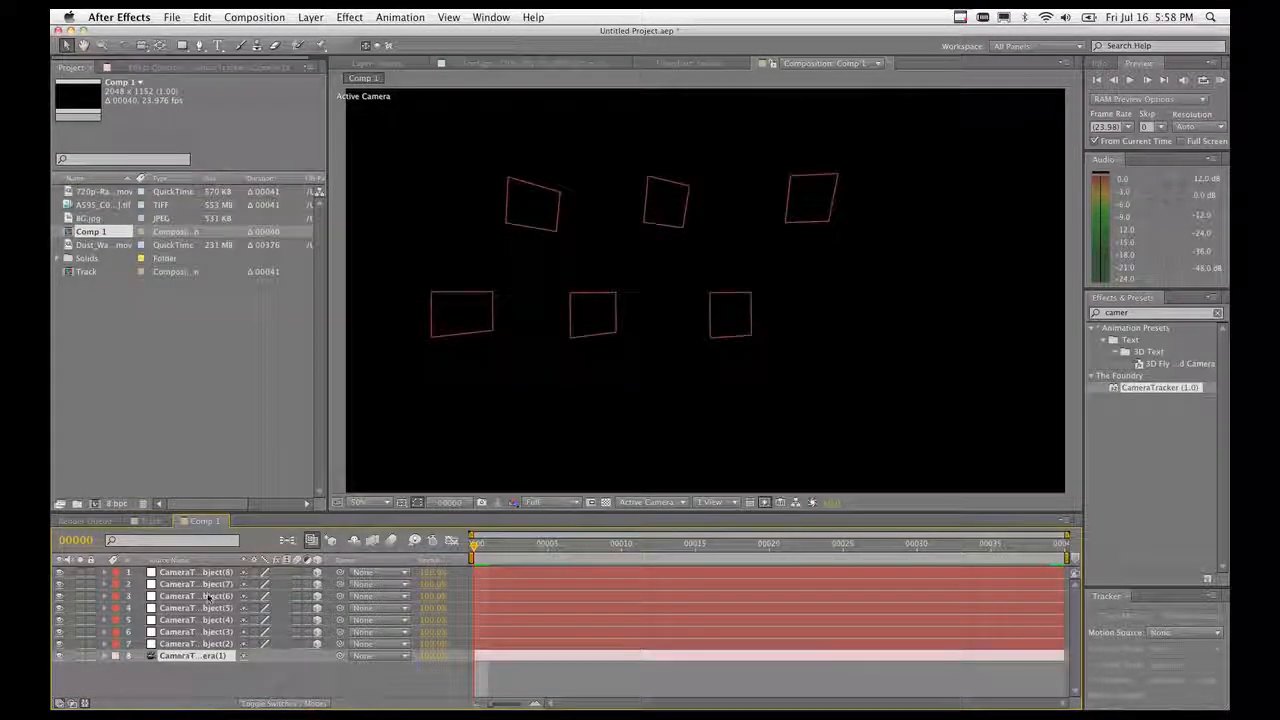
left_click(206, 574, "shift")
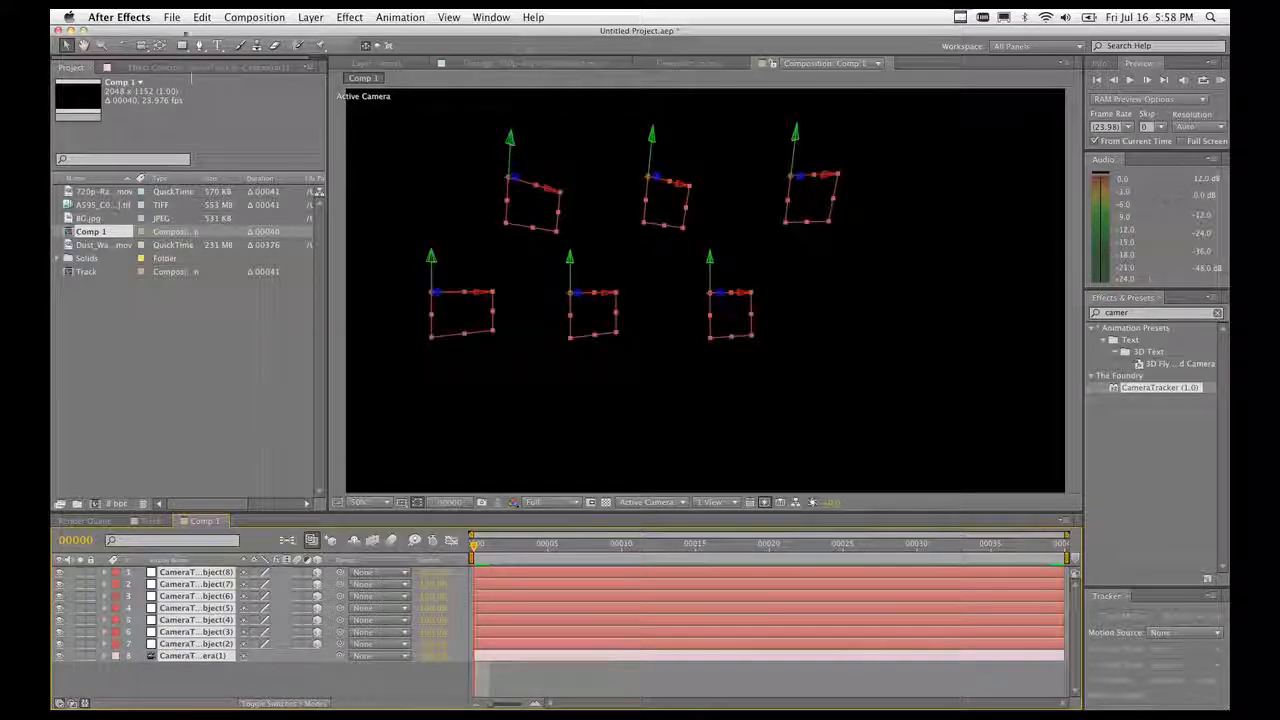
left_click(172, 17)
mouse_move(268, 442)
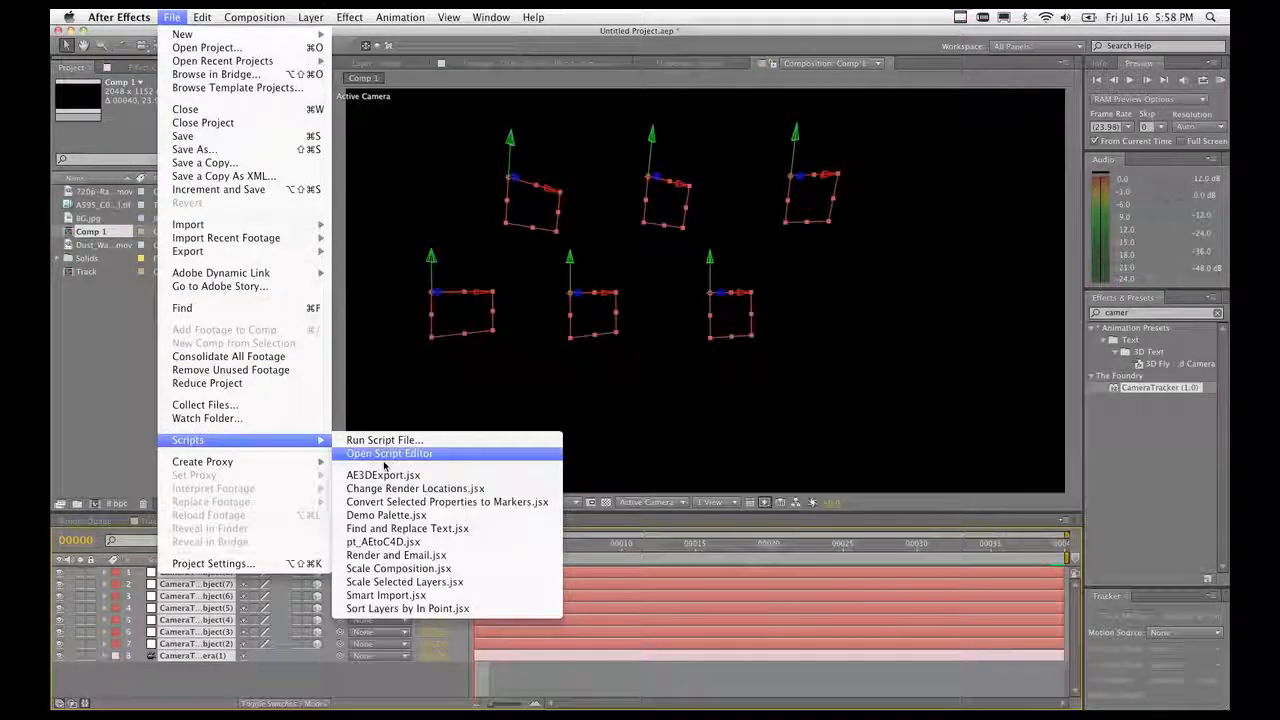
left_click(420, 541)
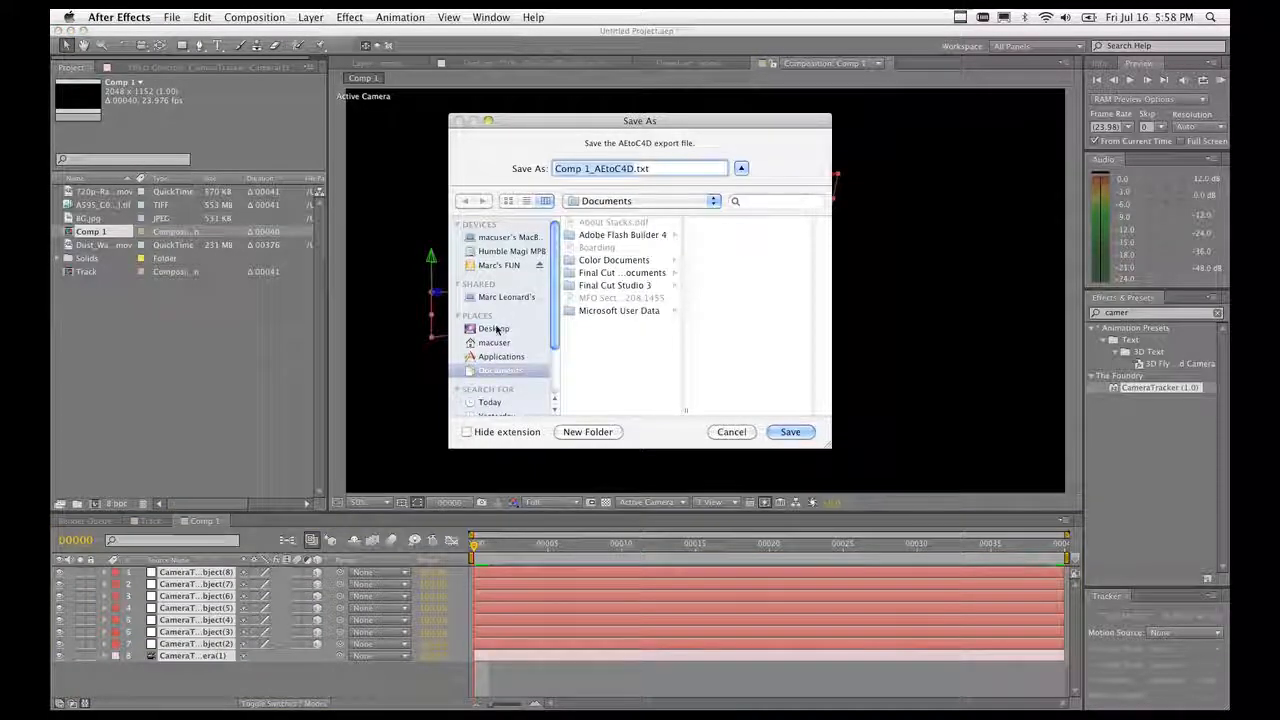
Save the AEtoC4D export as 3TrackingdatafromAE.txt in the CameraTracker TUT folder on the Desktop.
left_click(494, 329)
left_click(616, 248)
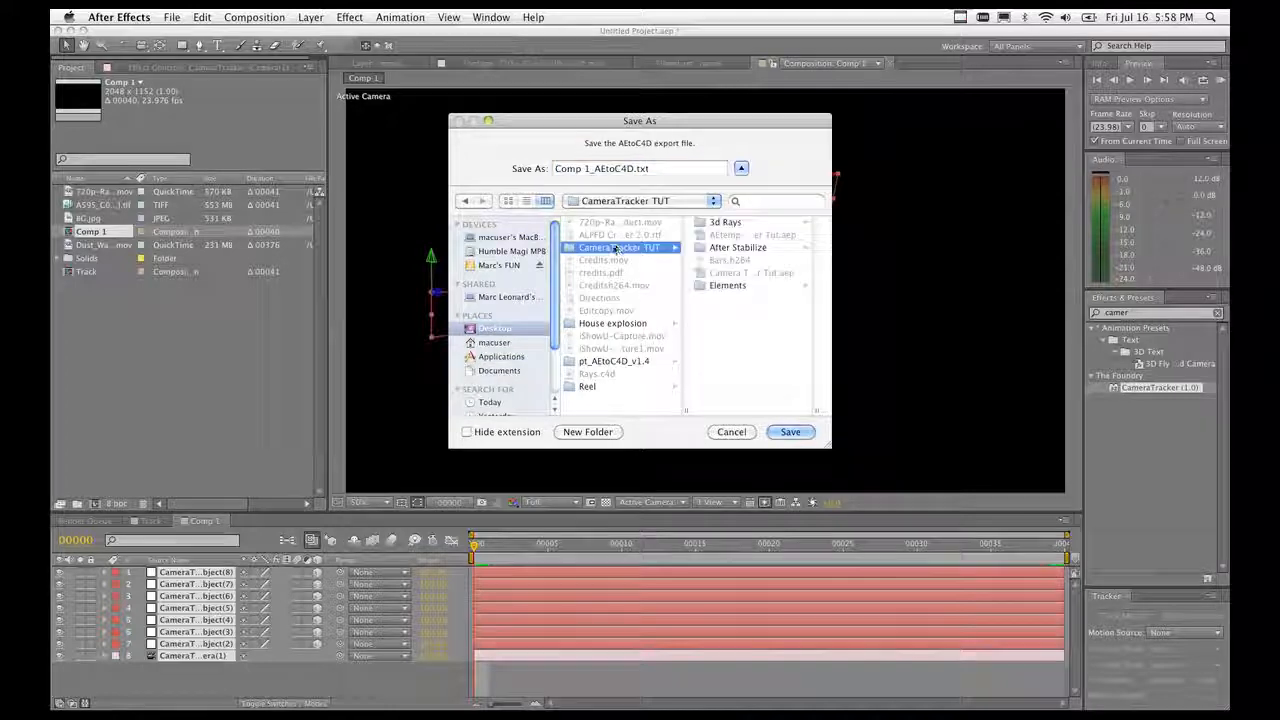
left_click_drag(634, 168, 525, 168)
type("Cam")
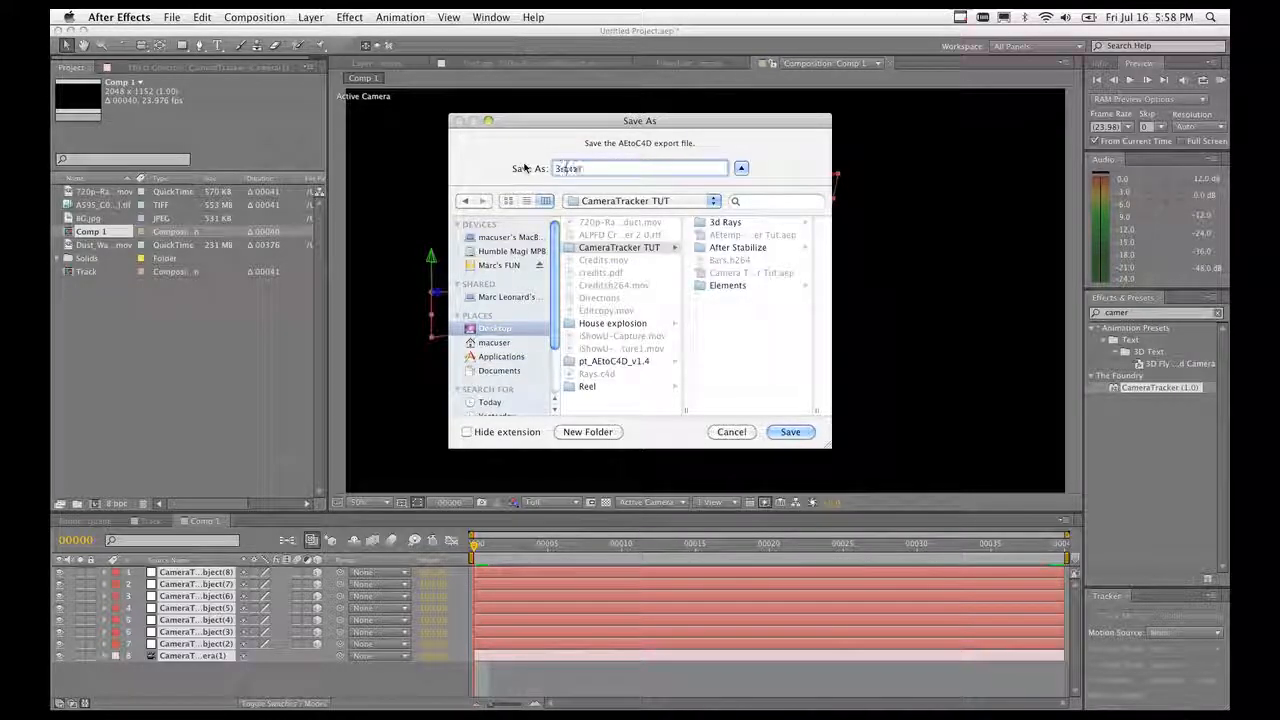
type("TrackingdatafromAA.txt")
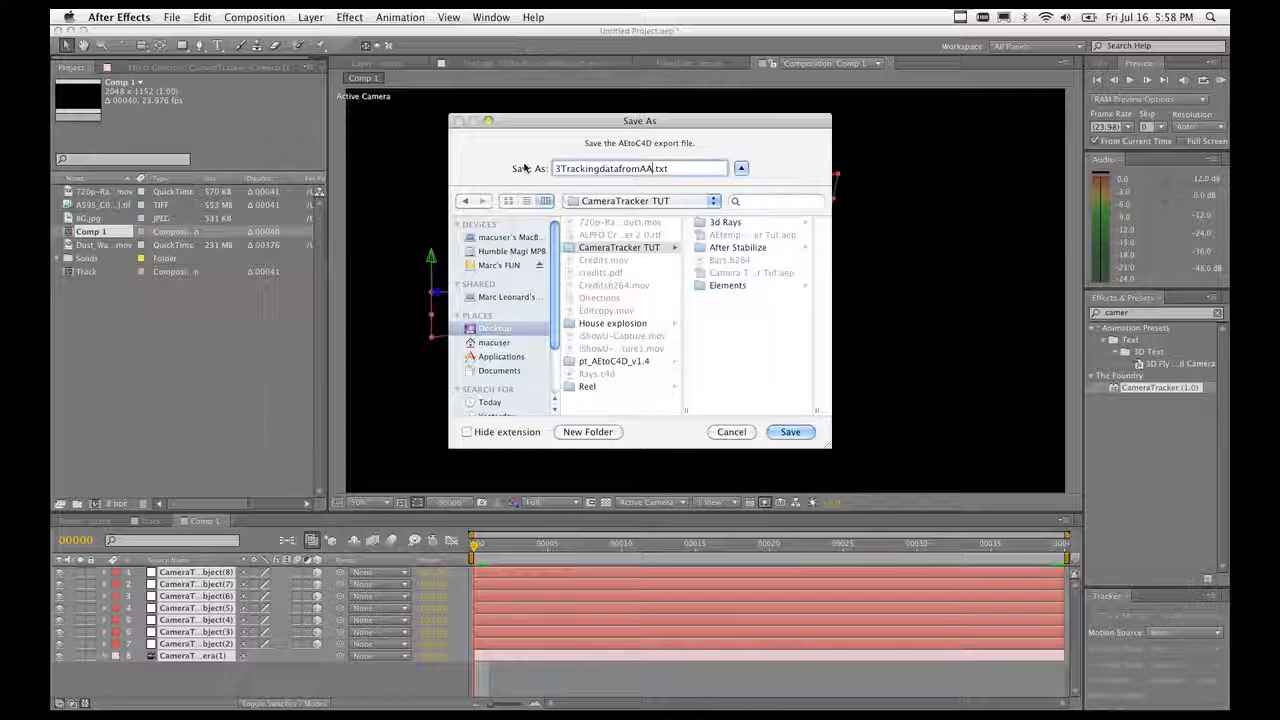
key("BackSpace")
key("BackSpace")
left_click(786, 432)
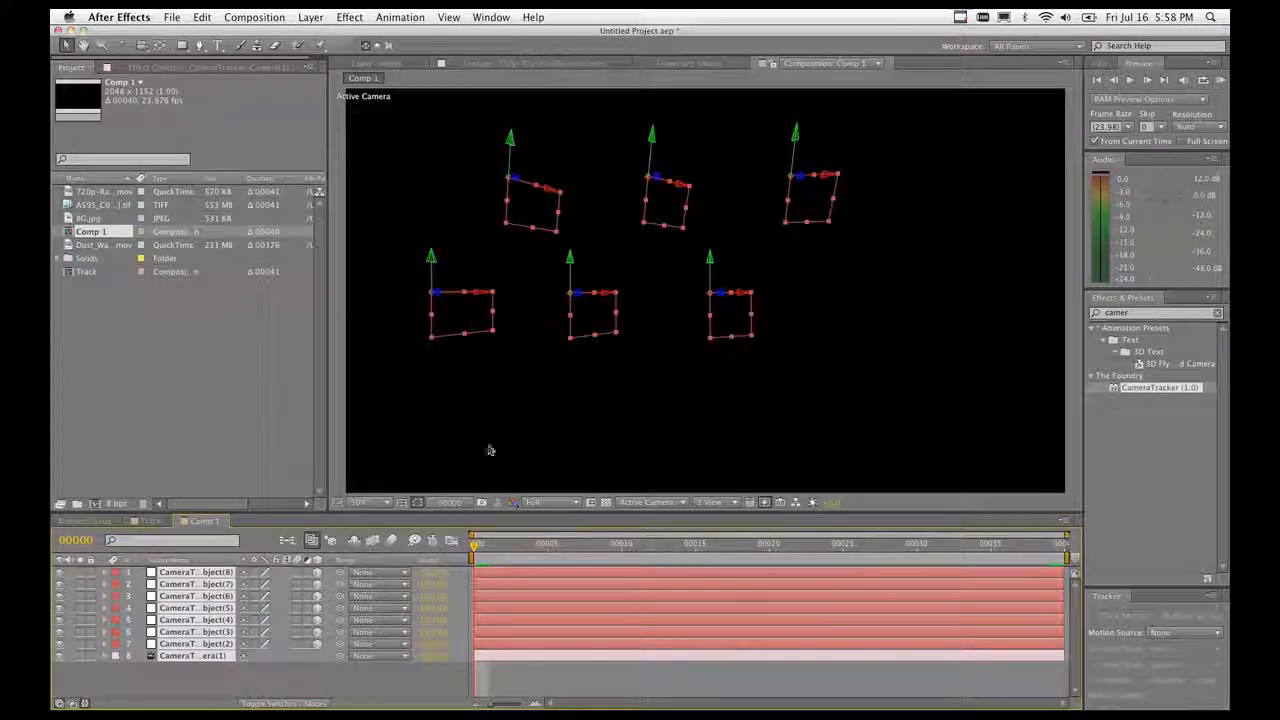
Switch to Finder, preview 3TrackingdatafromAE.txt in the CameraTracker TUT folder to examine its null and camera position and rotation data, and return to After Effects.
left_click(420, 712)
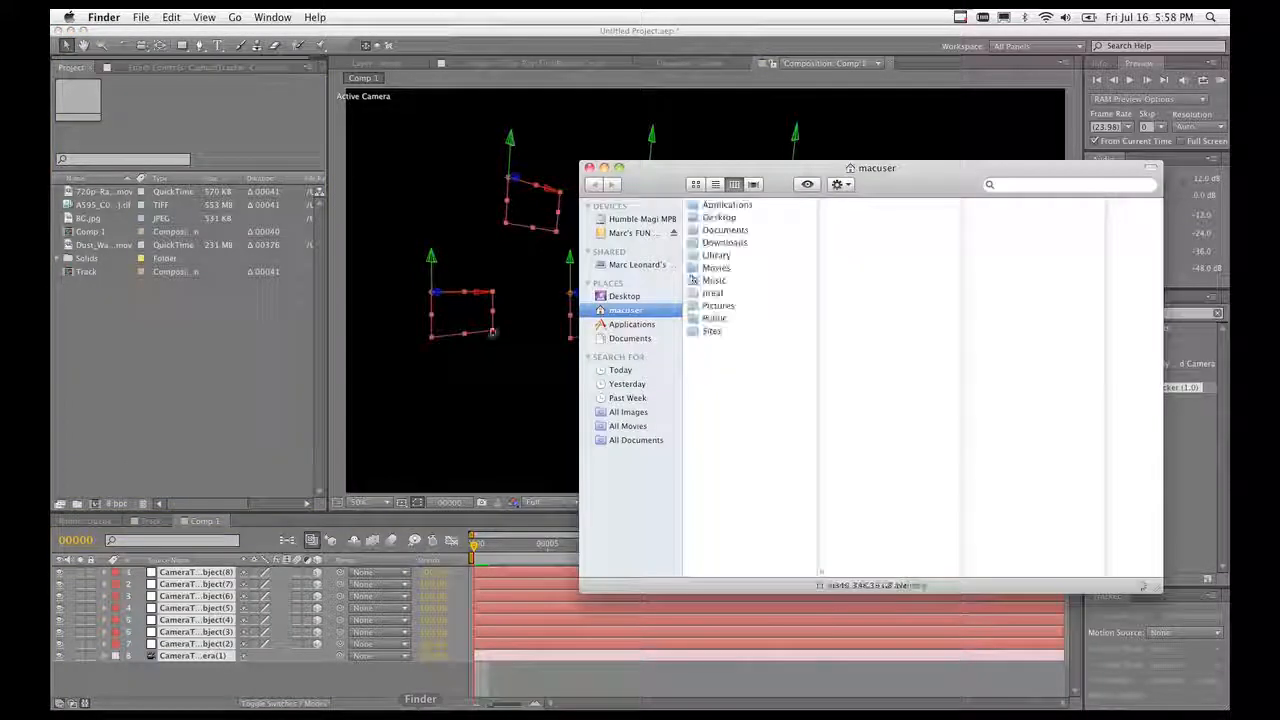
left_click(624, 296)
left_click(741, 230)
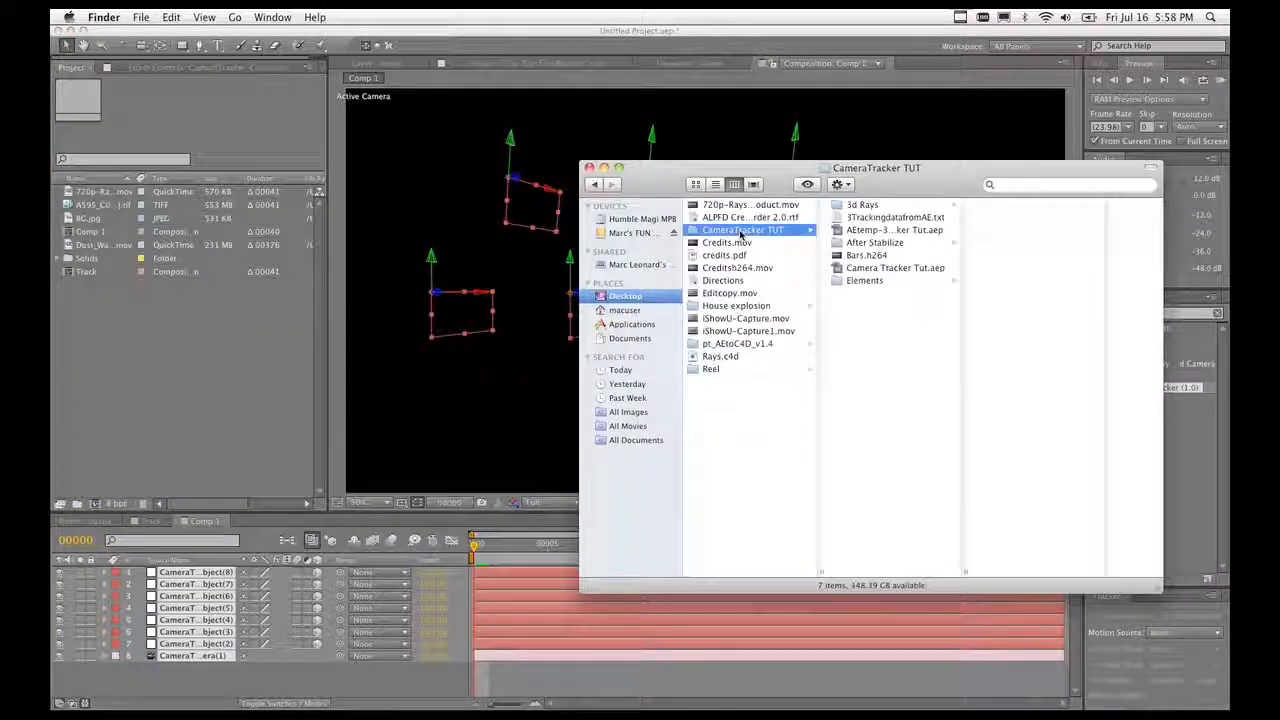
left_click(866, 218)
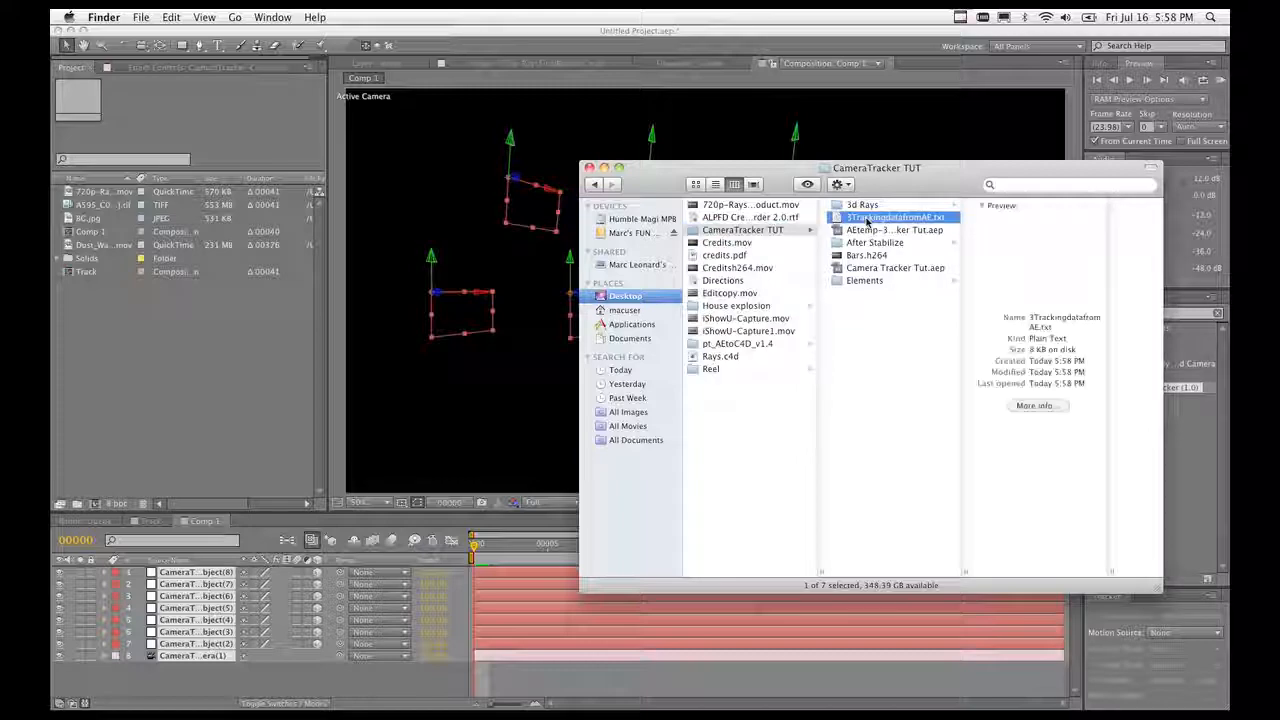
key("space")
scroll(660, 300, "down", 5)
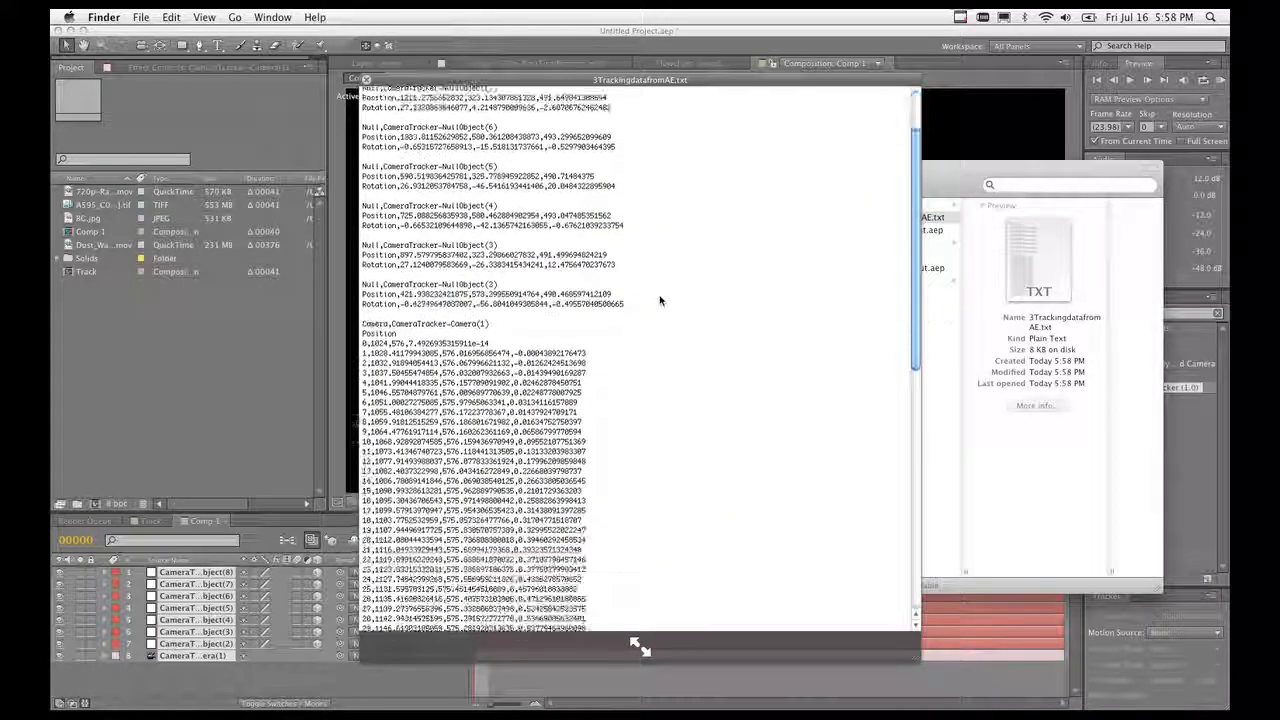
scroll(660, 300, "up", 3)
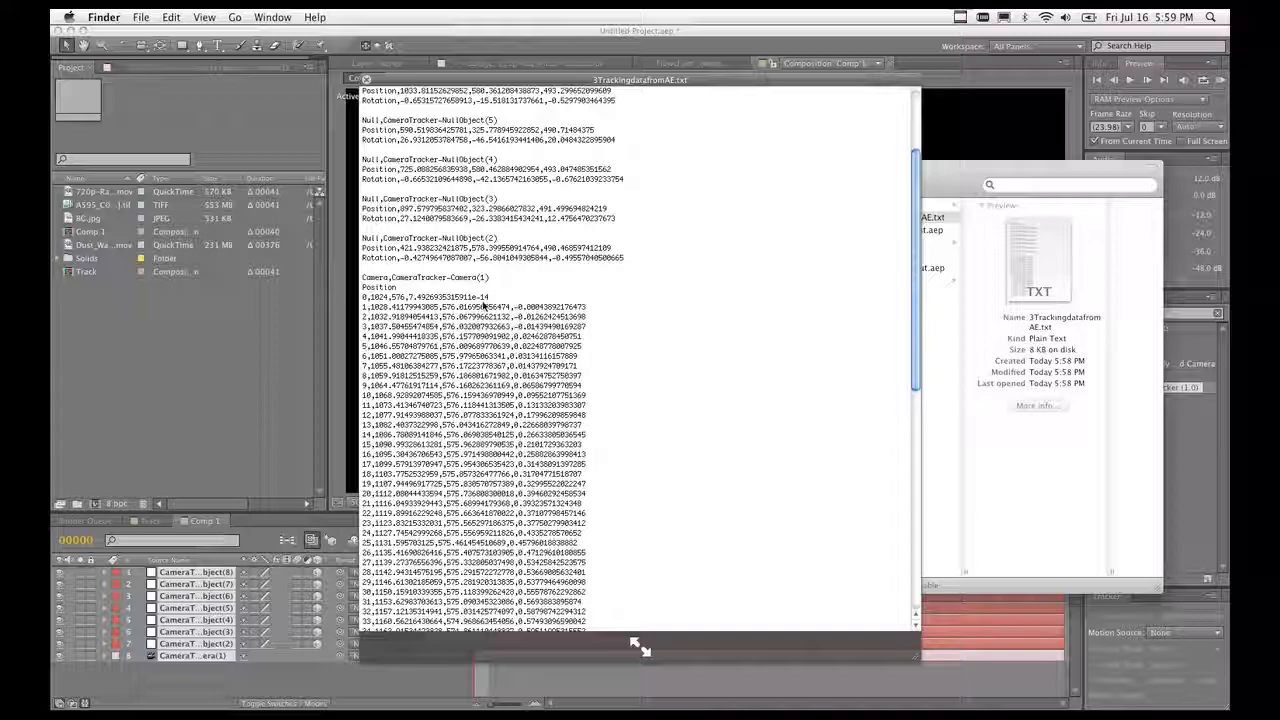
scroll(598, 365, "down", 15)
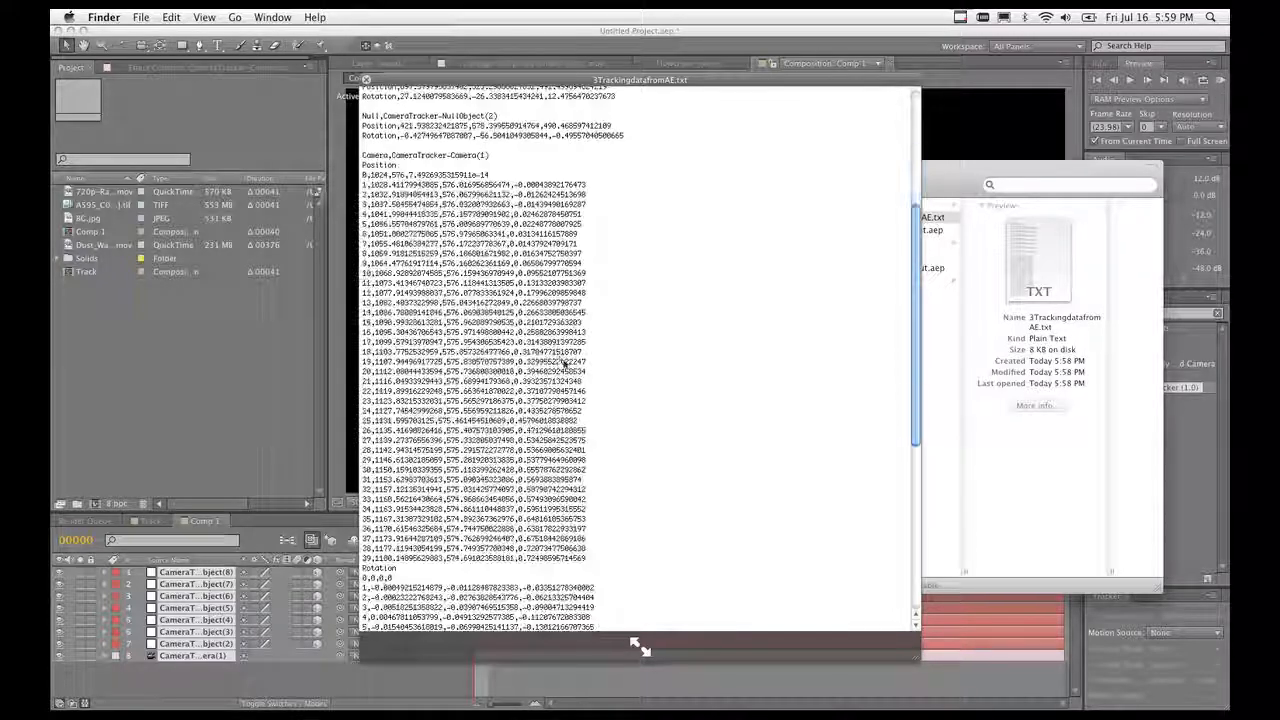
scroll(606, 363, "up", 20)
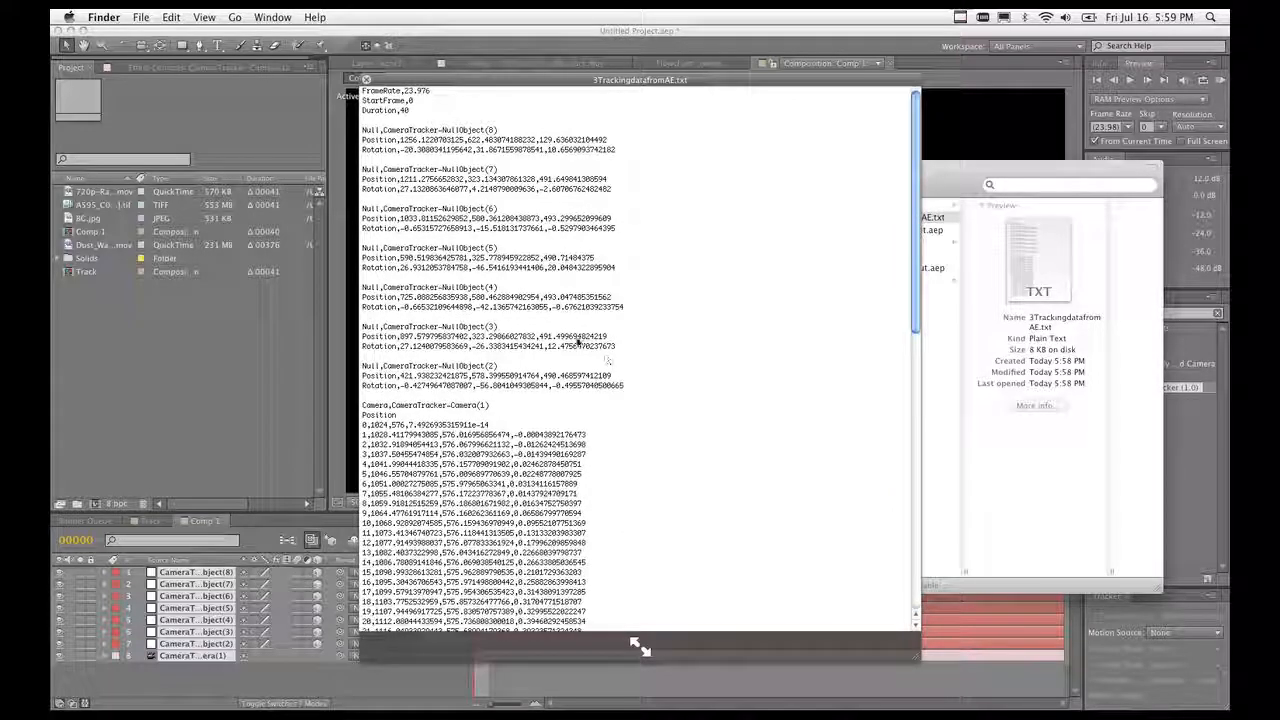
key("space")
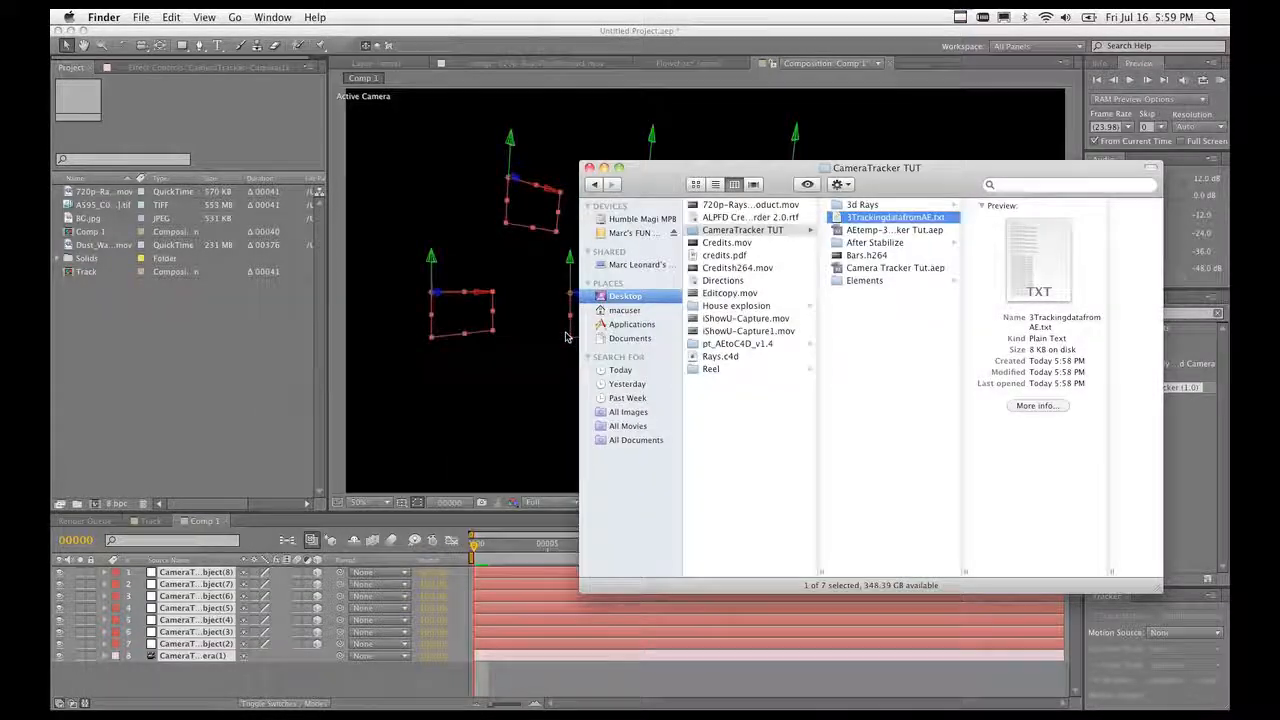
key("super+w")
left_click(260, 375)
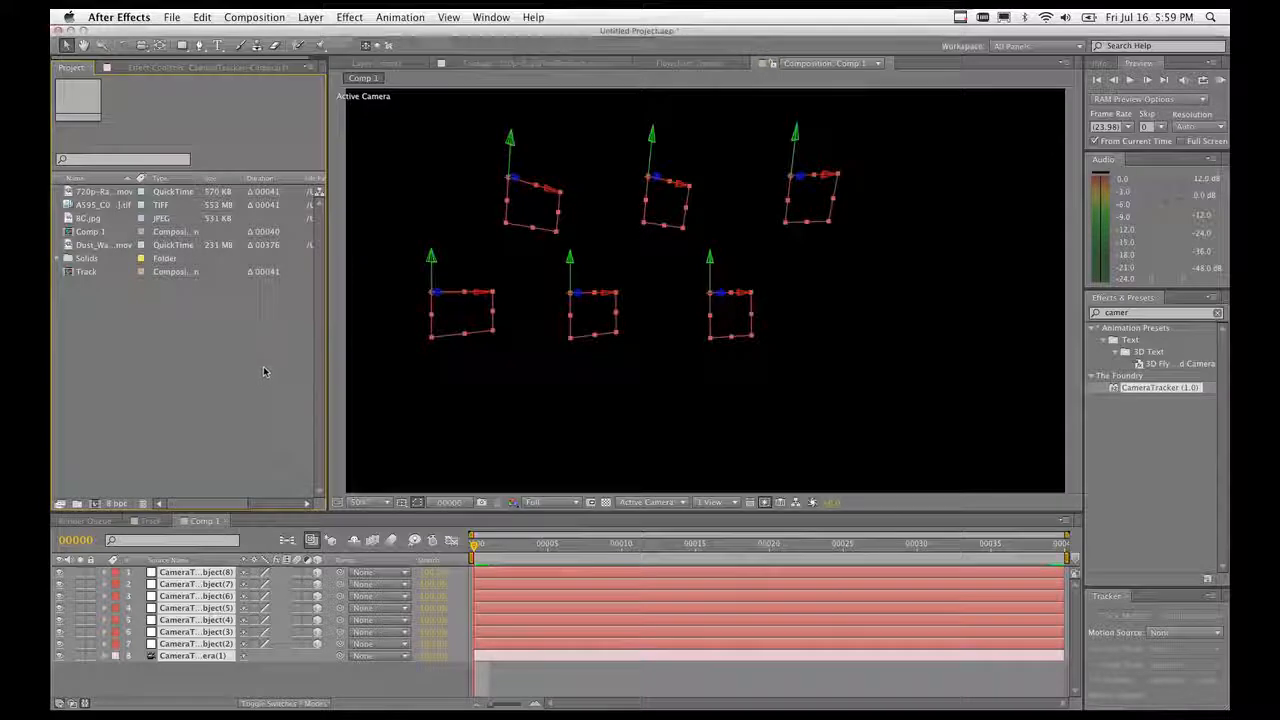